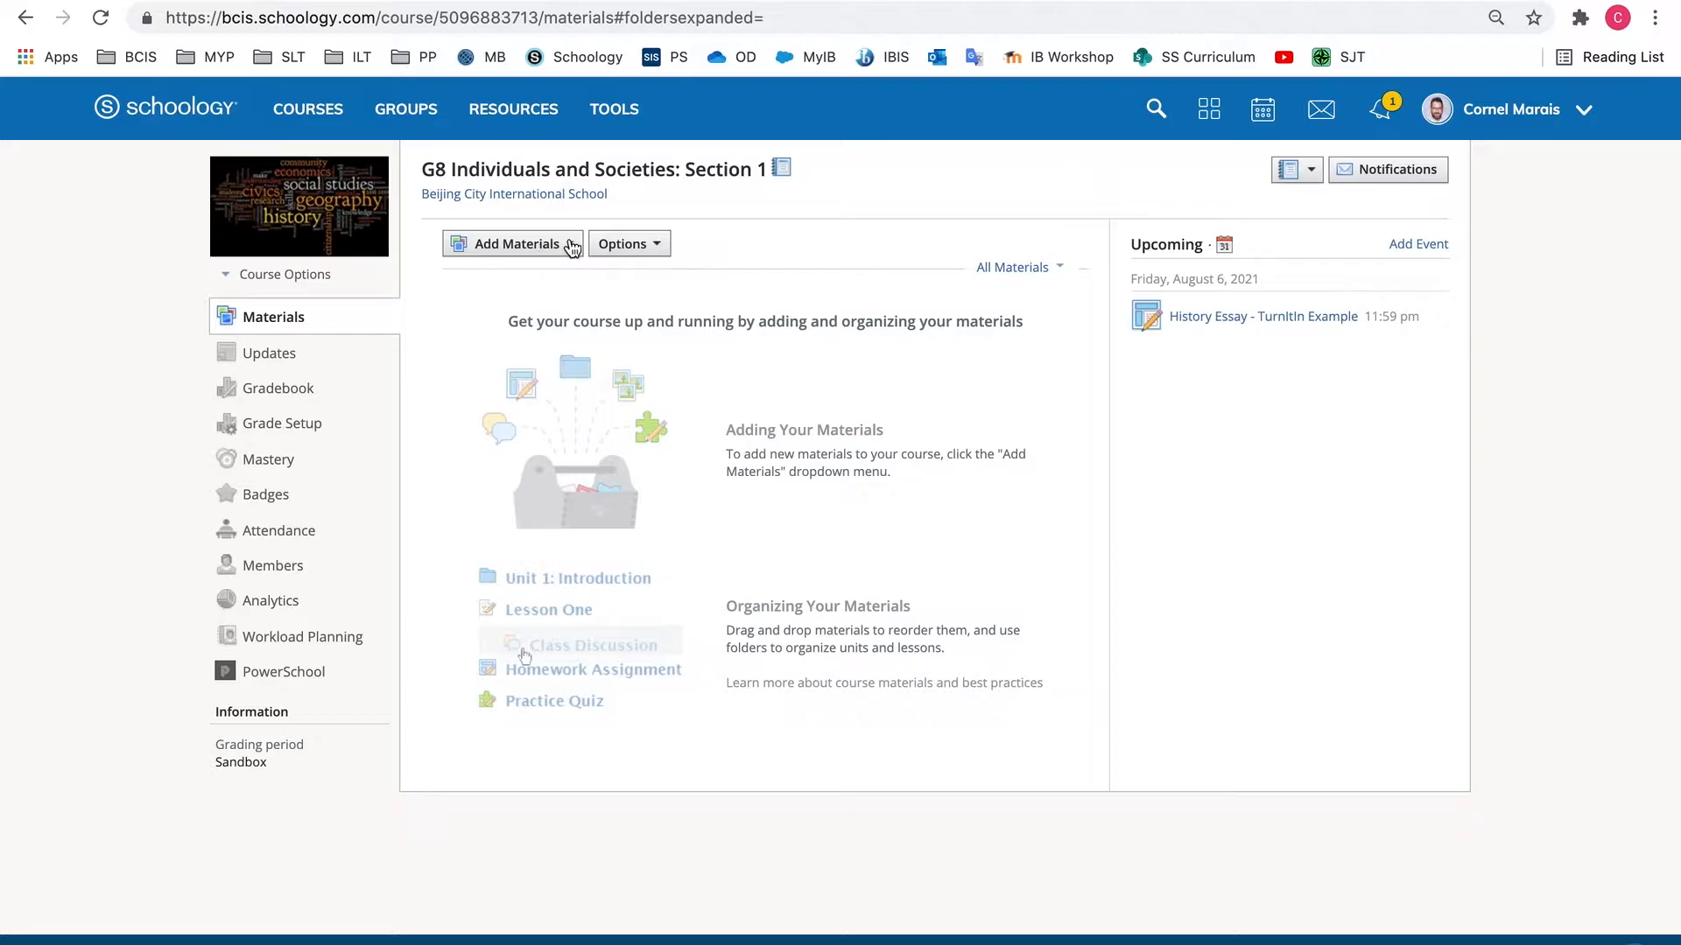
# Start a new assignment in the course materials and name it "History Essay - TurnItIn Example"
pyautogui.click(562, 246)
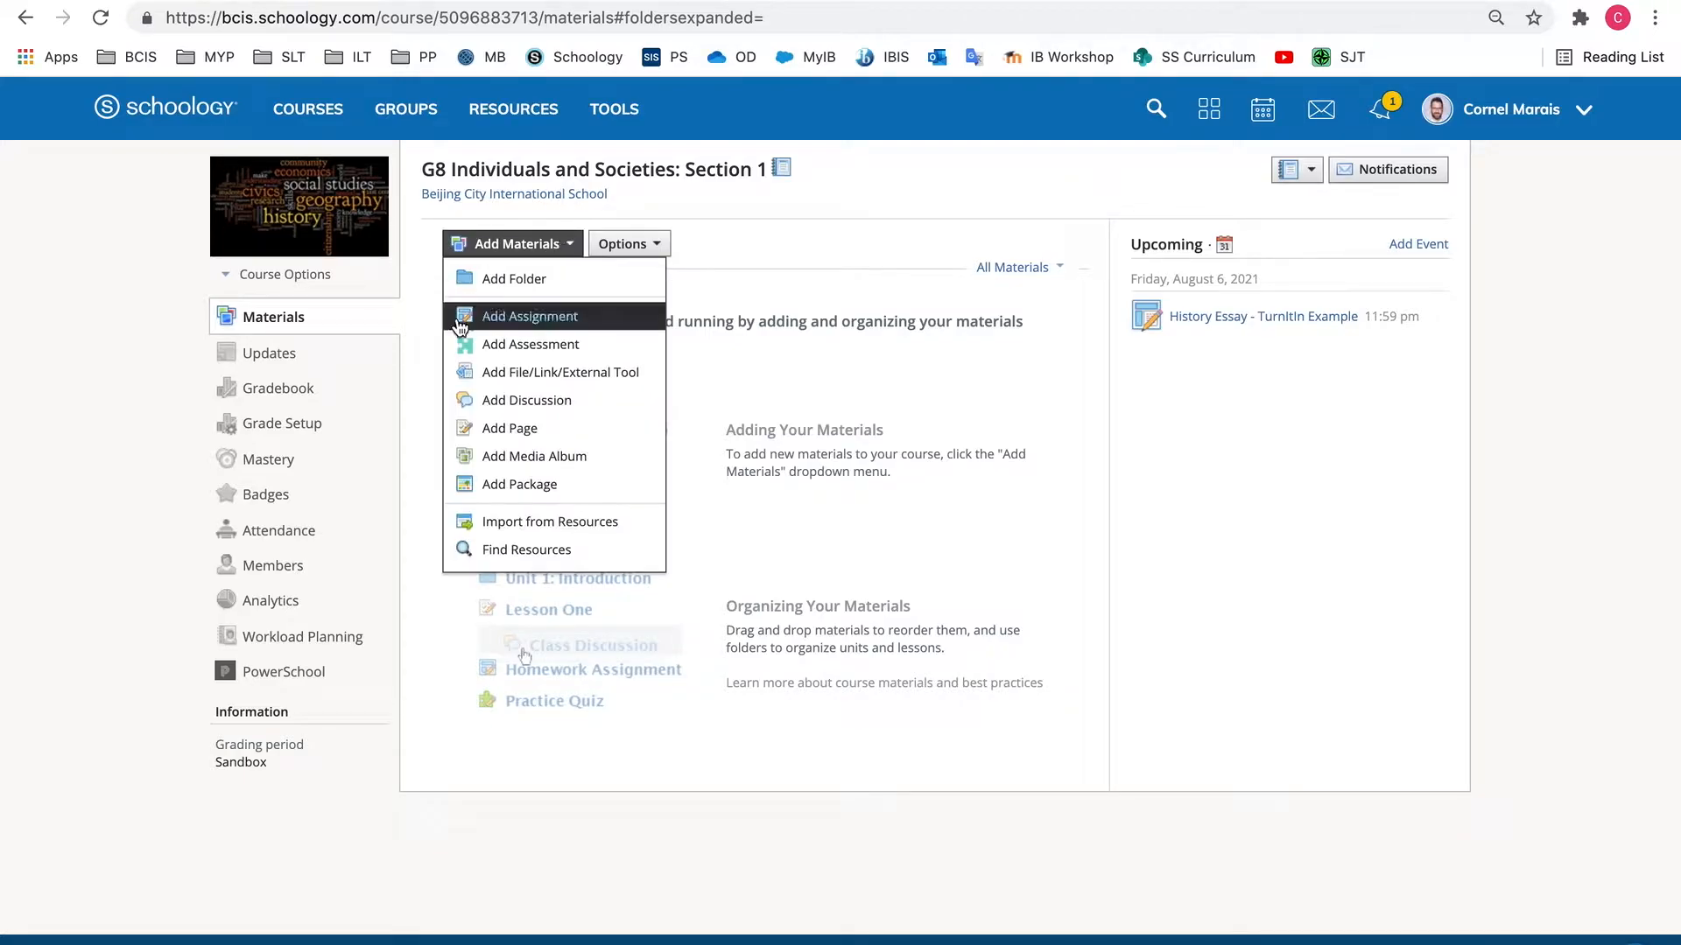
pyautogui.click(545, 317)
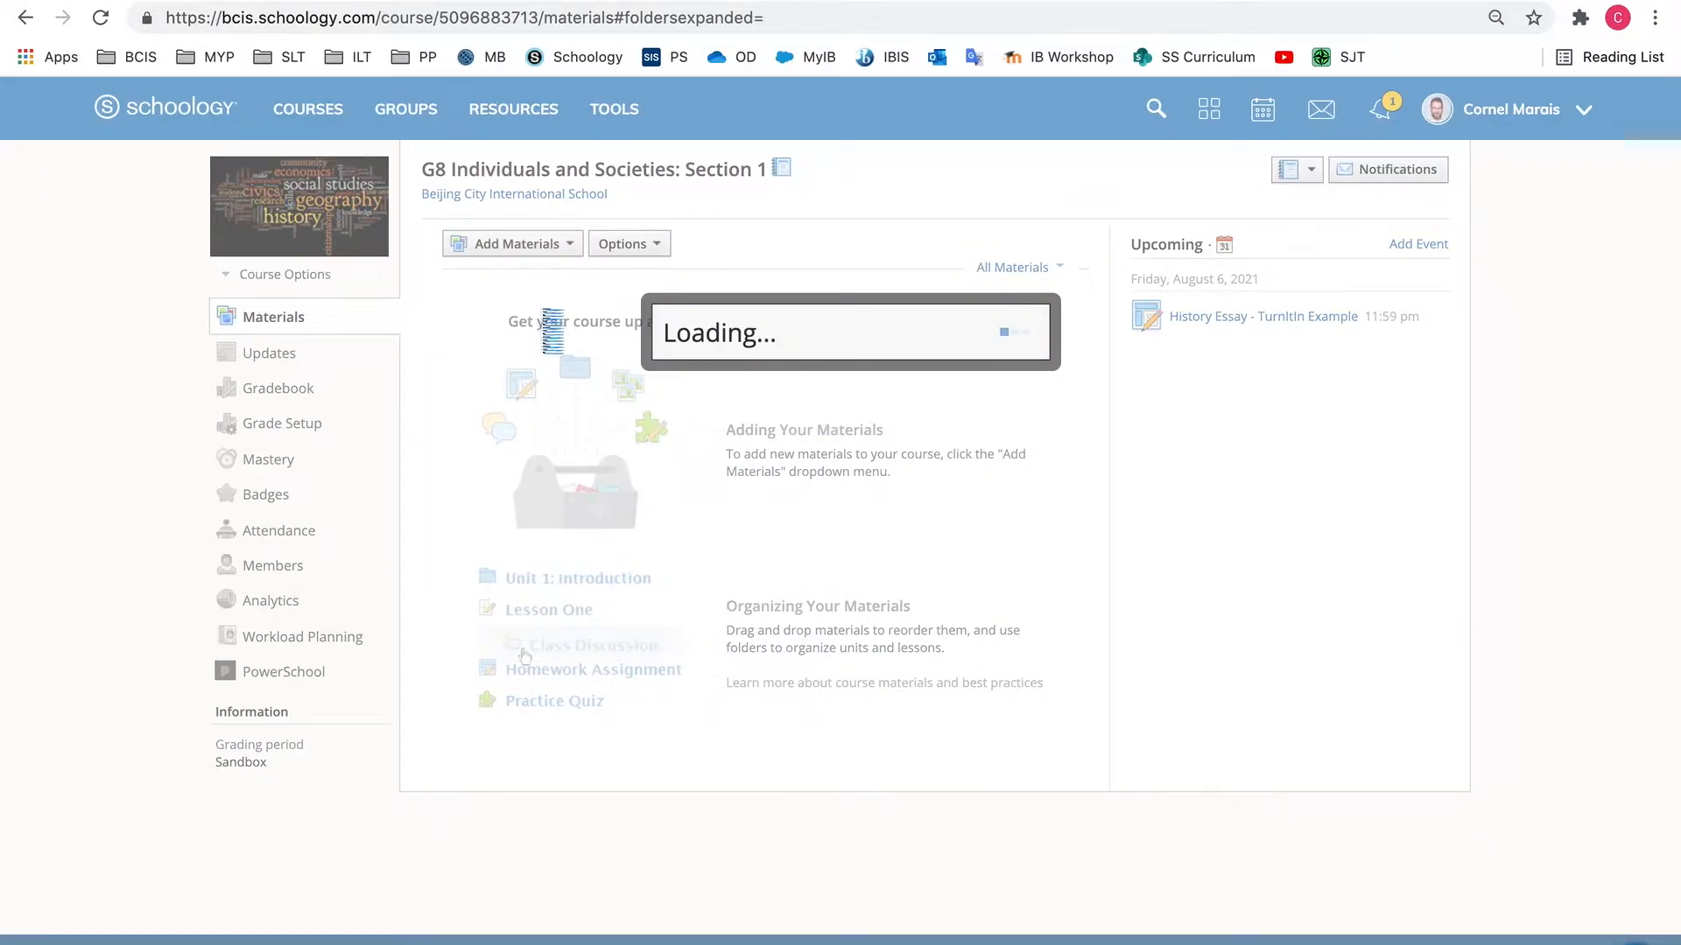
pyautogui.click(576, 748)
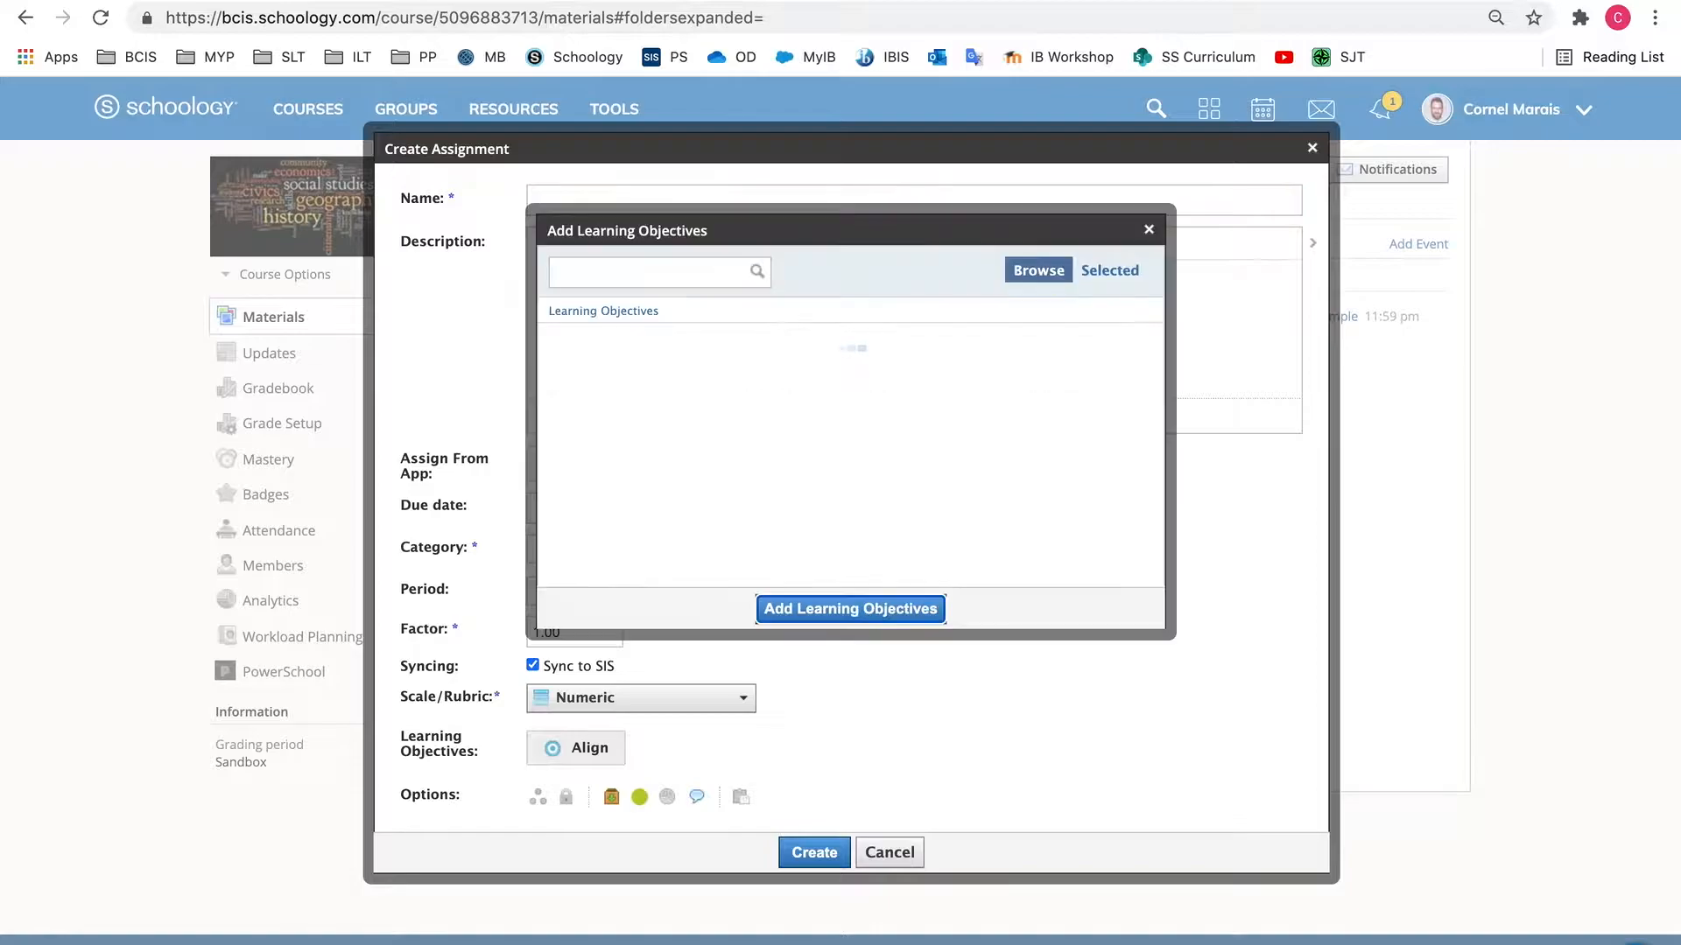
pyautogui.click(1148, 231)
pyautogui.write('History Essay - TurnItIn Example')
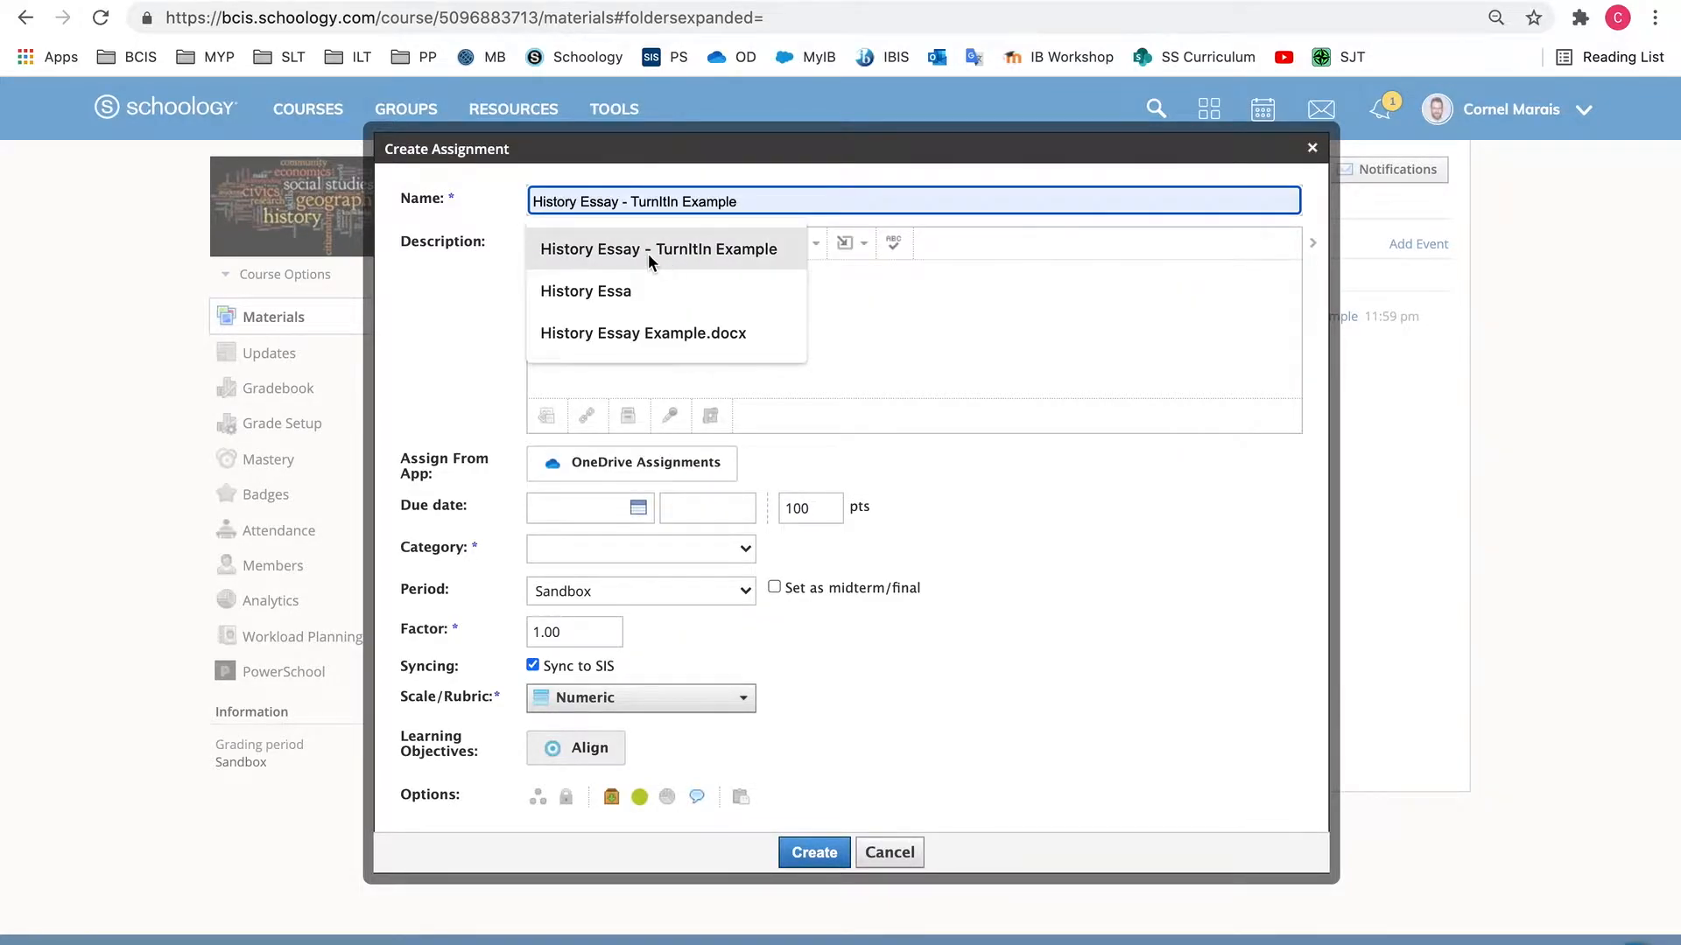
pyautogui.click(648, 252)
pyautogui.click(582, 289)
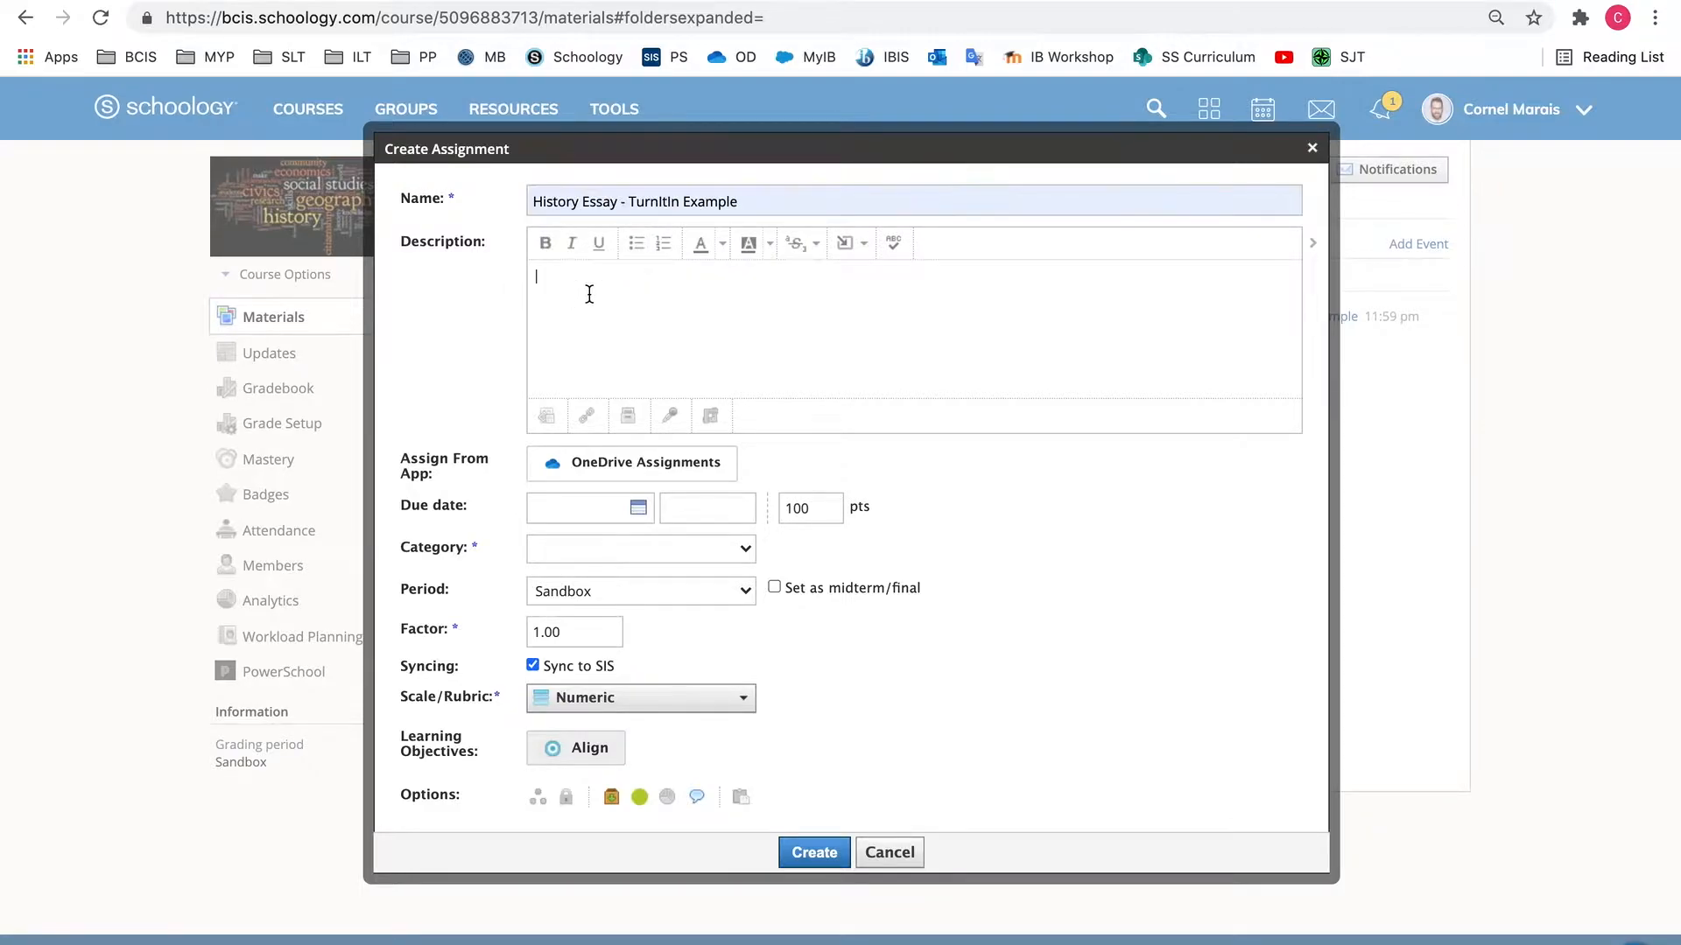
# Attach "History Essay Example.docx" from OneDrive Assignments to the new assignment
pyautogui.click(631, 473)
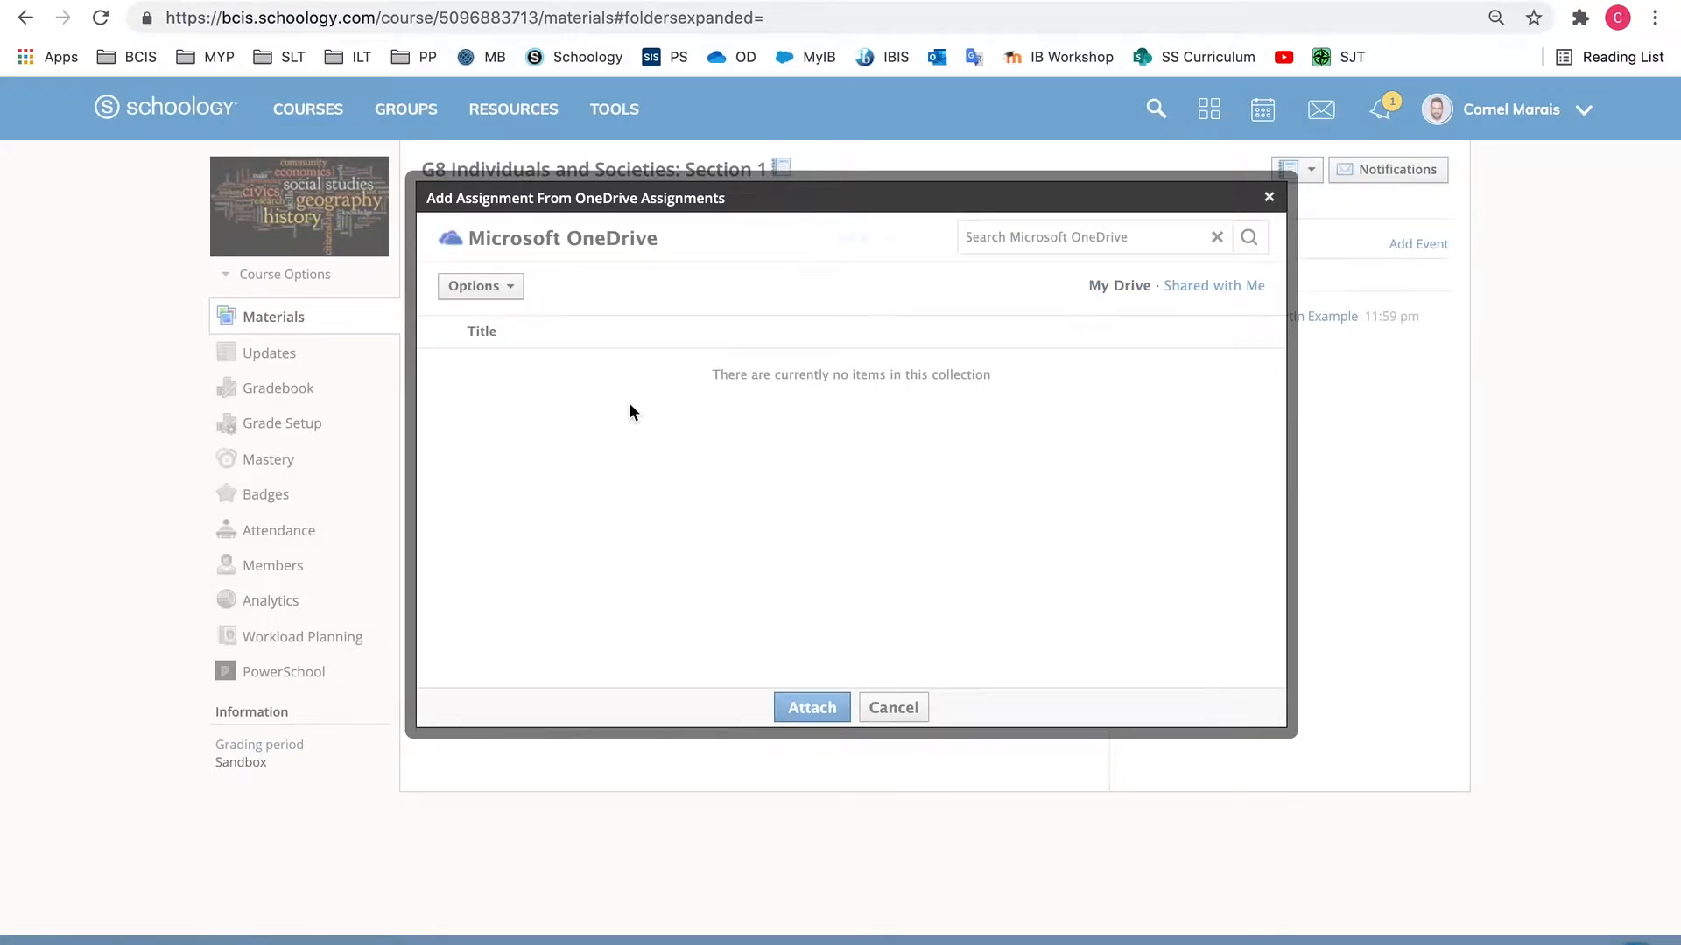
pyautogui.scroll(-10, 632, 413)
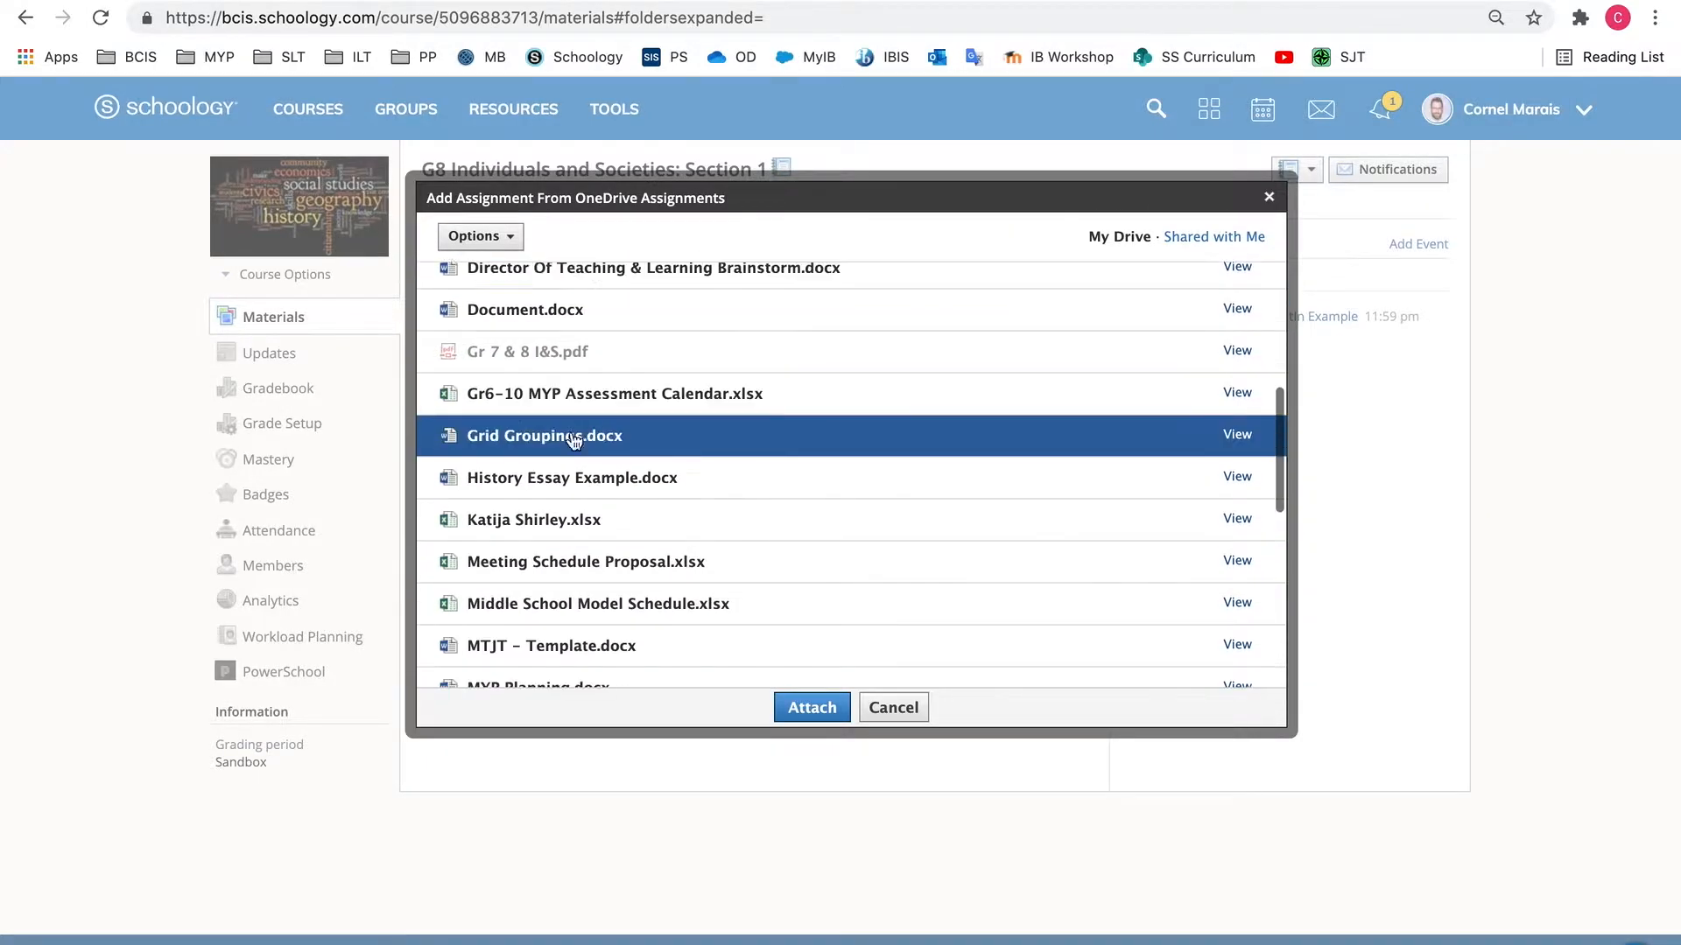
pyautogui.click(558, 478)
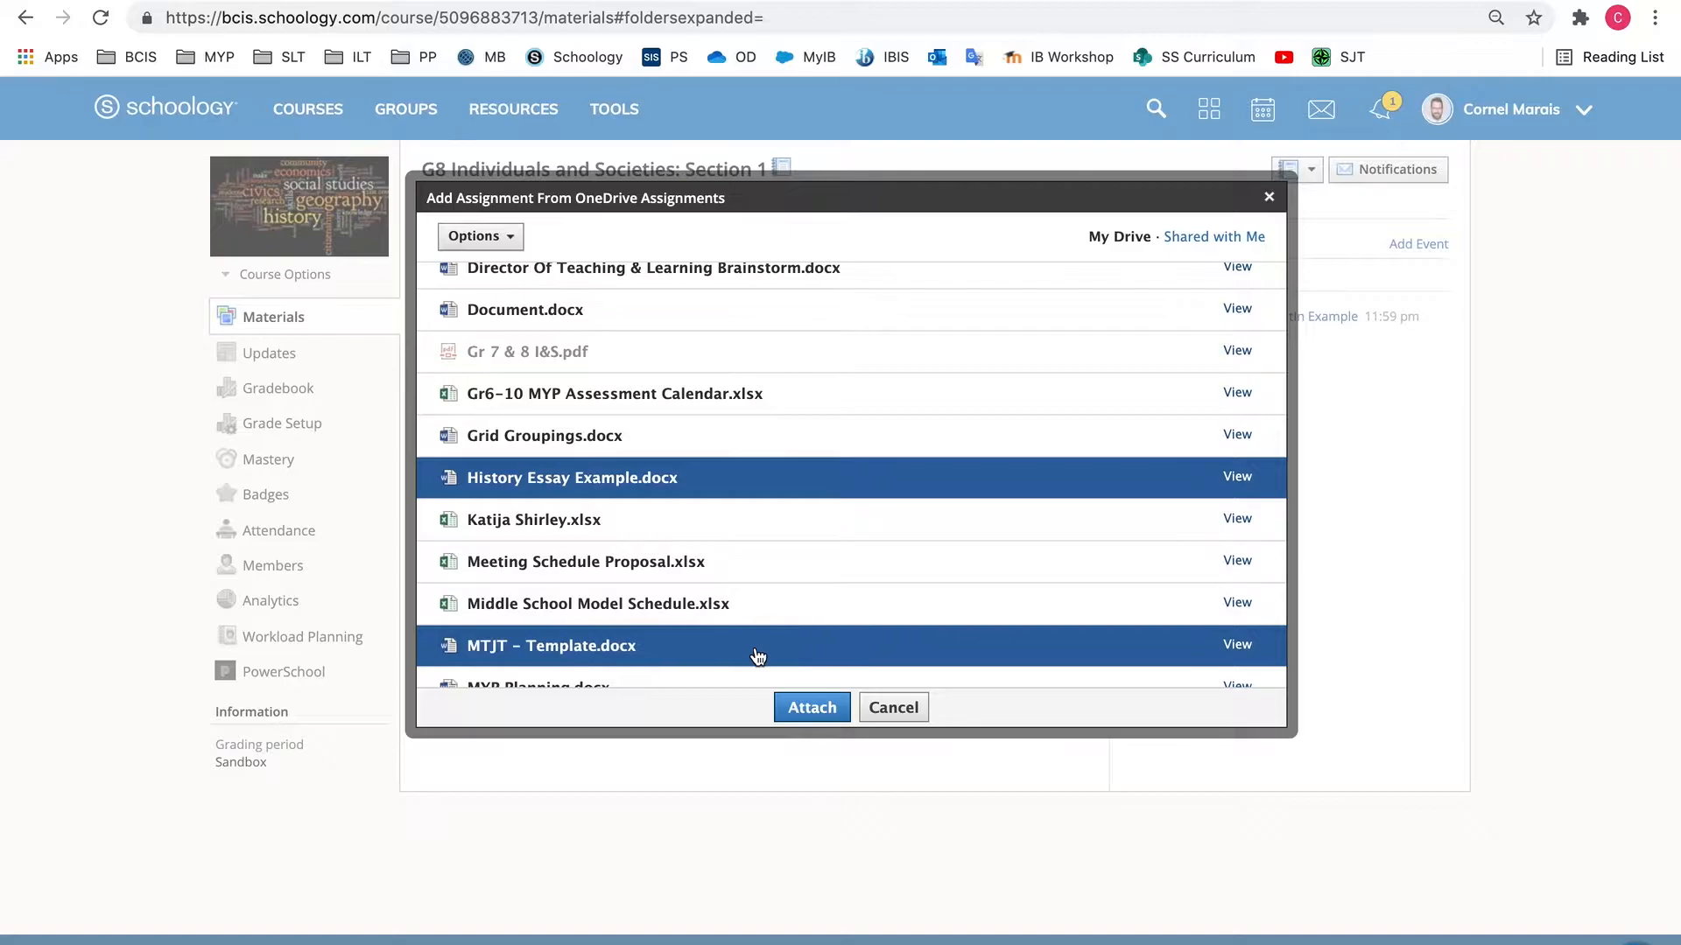
pyautogui.click(807, 707)
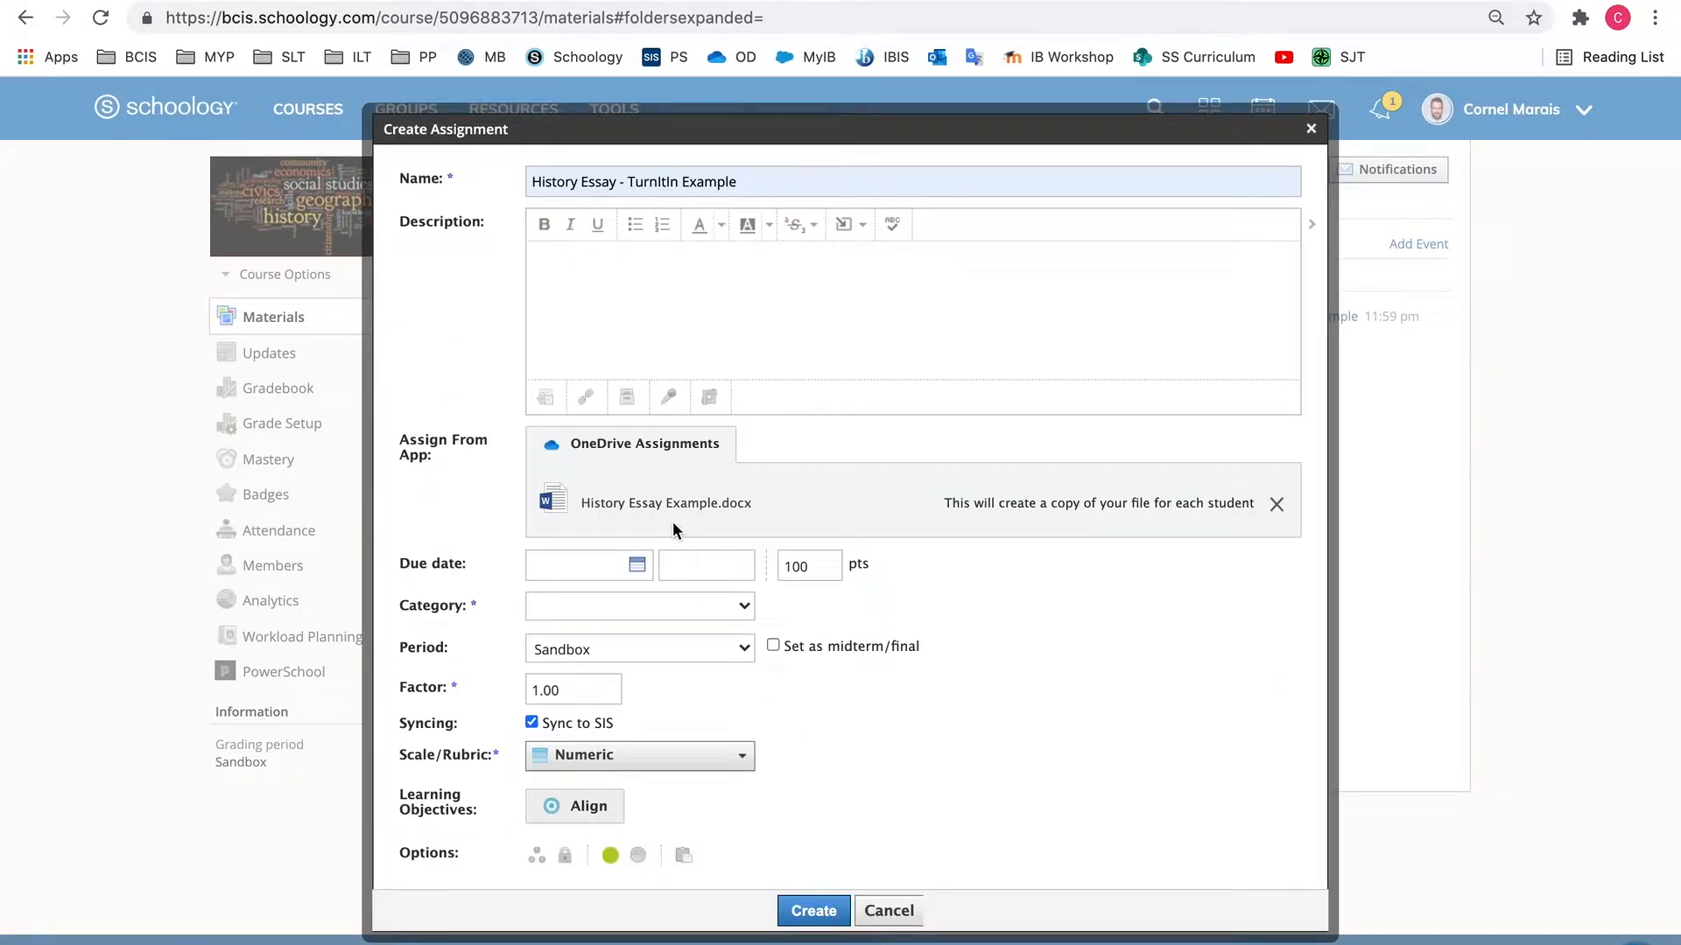
# Set the due date to 8/06/21 and the category to Summative, keeping Sandbox as the period
pyautogui.click(637, 565)
pyautogui.click(788, 612)
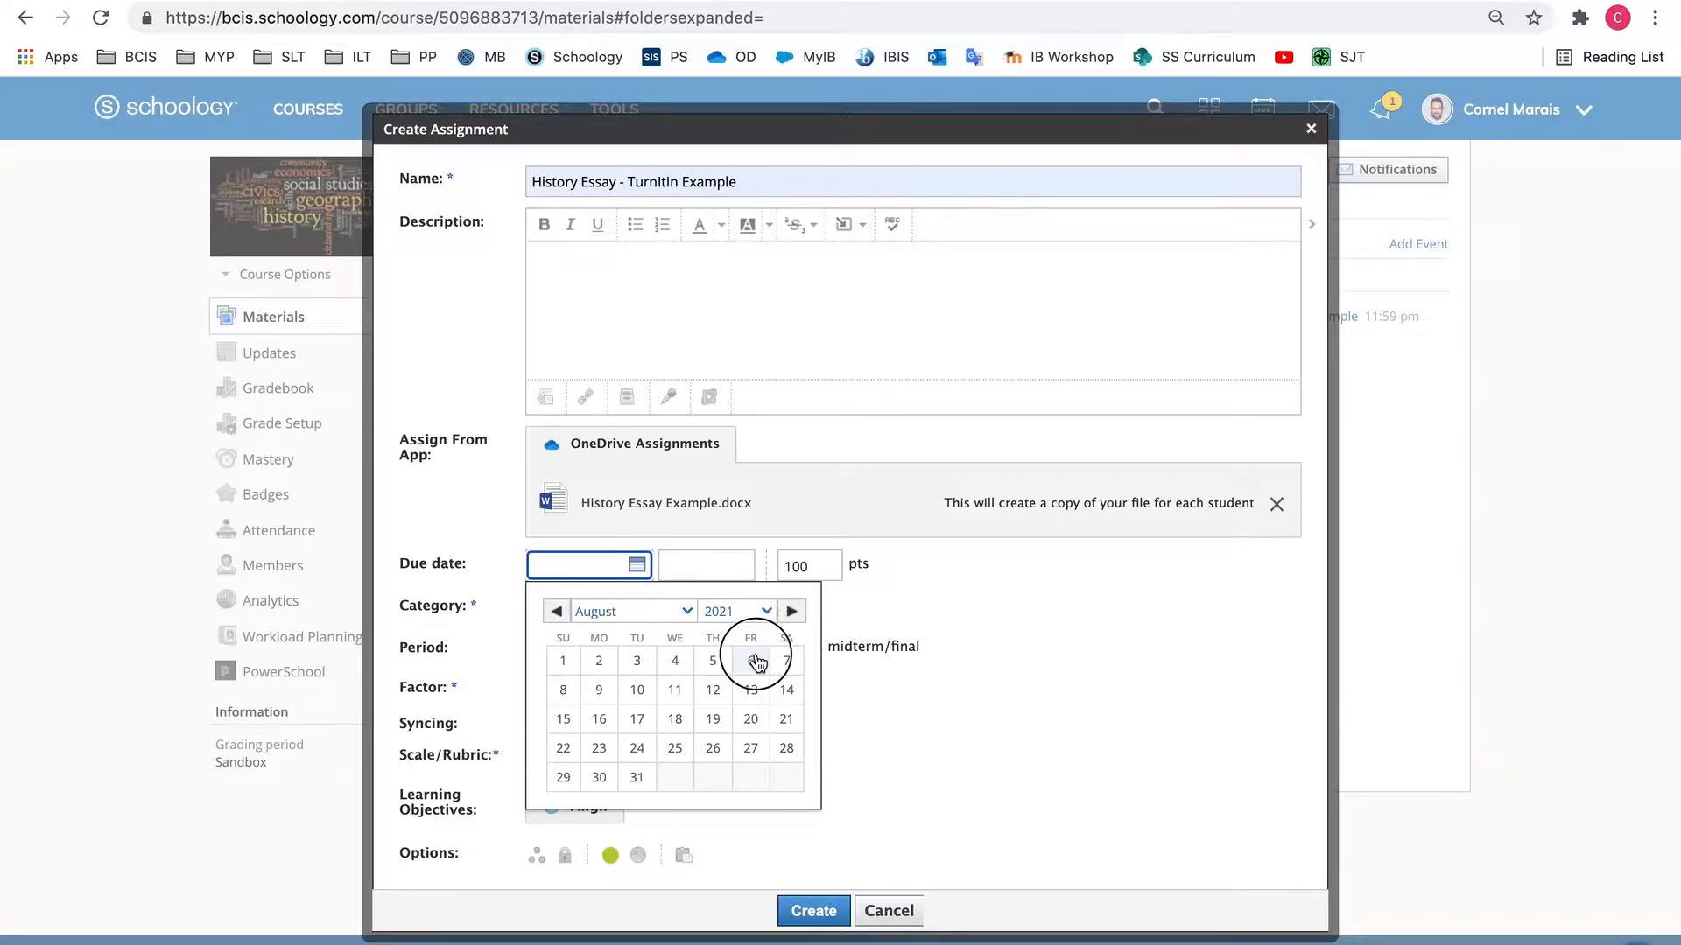
pyautogui.click(757, 662)
pyautogui.click(745, 617)
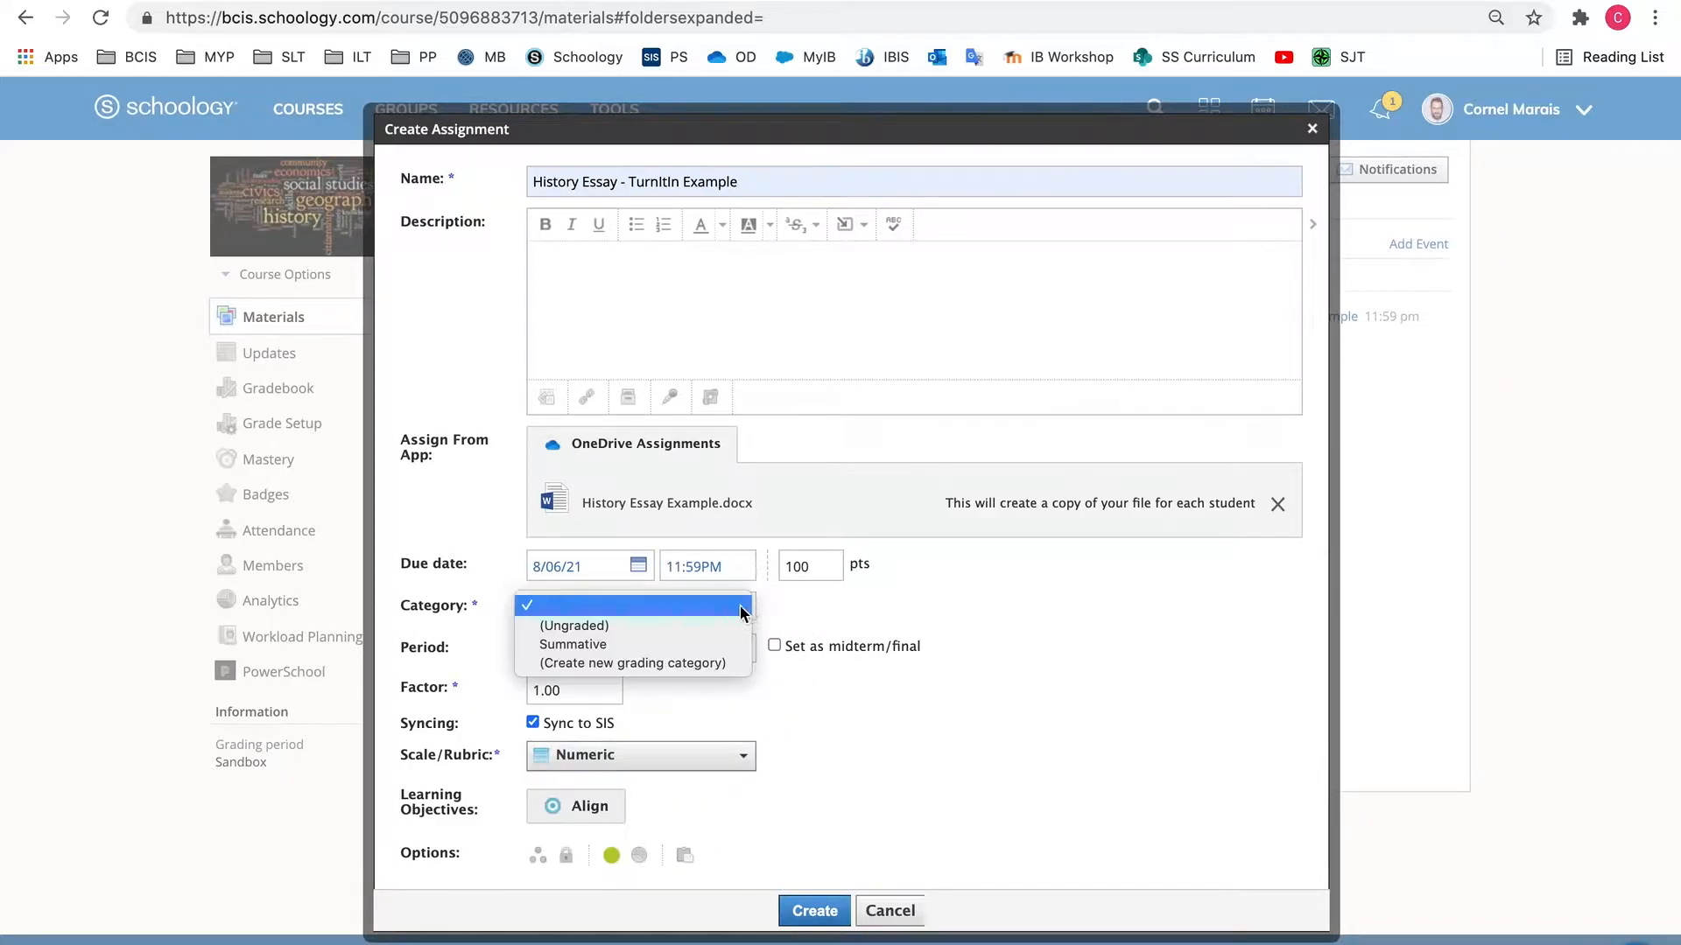
pyautogui.click(667, 644)
pyautogui.click(733, 651)
pyautogui.click(734, 650)
# Apply the "ABCD I&S Year 3" rubric to the assignment as its grading scale
pyautogui.scroll(-1, 734, 650)
pyautogui.click(740, 751)
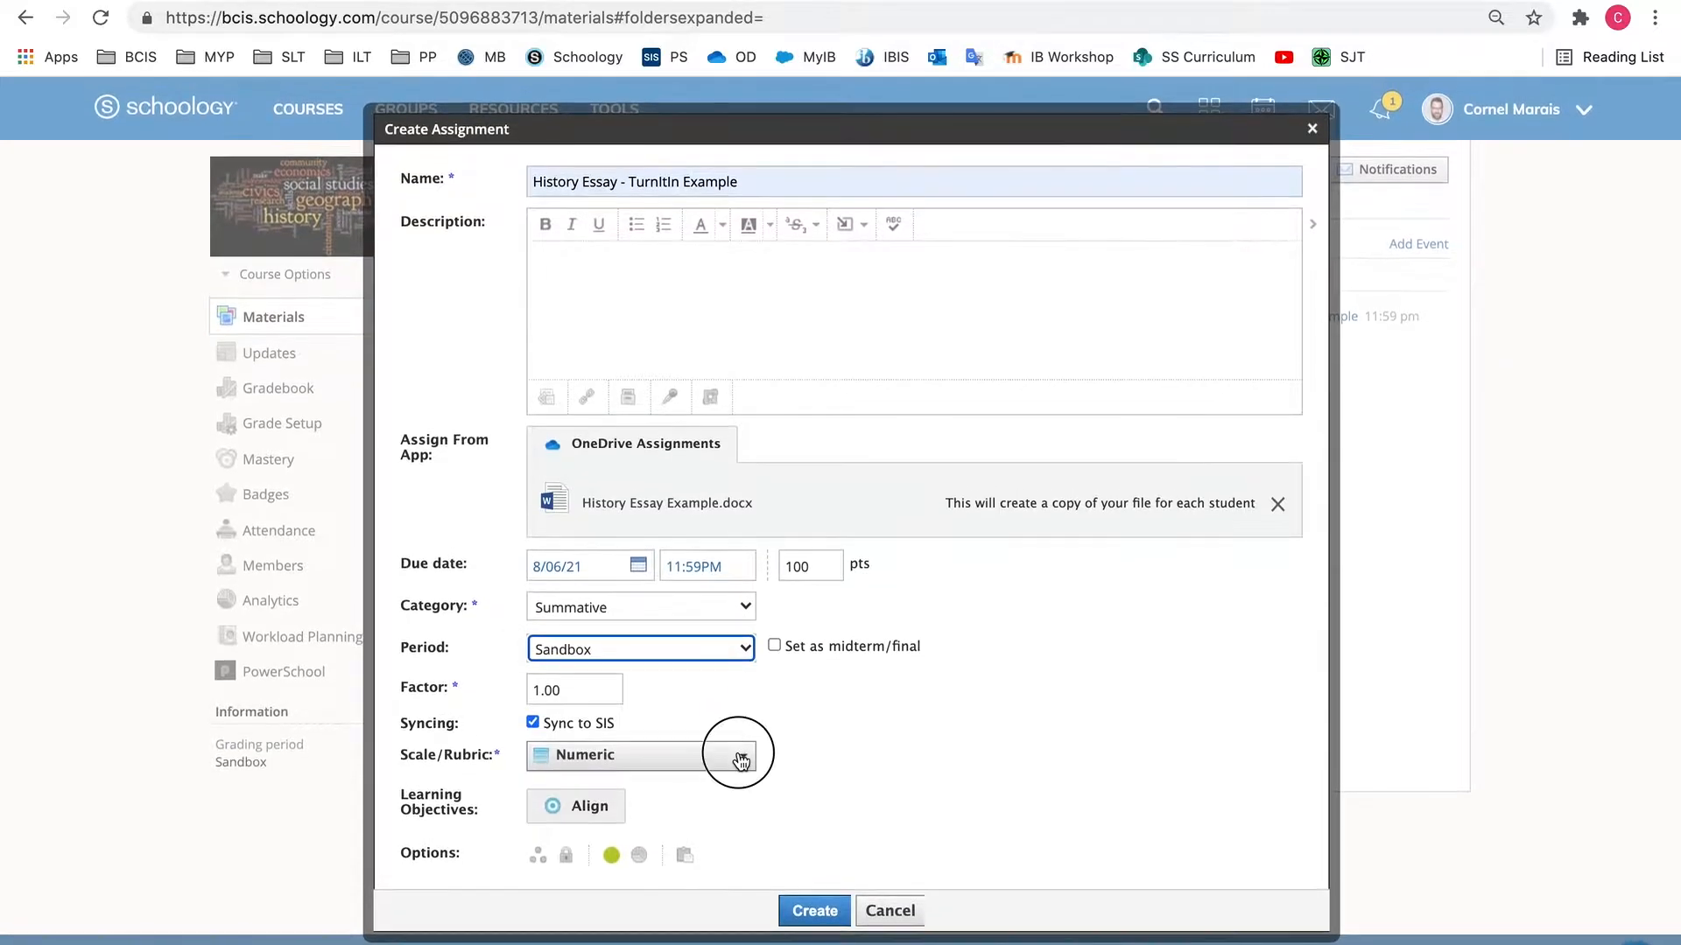
pyautogui.scroll(-3, 838, 649)
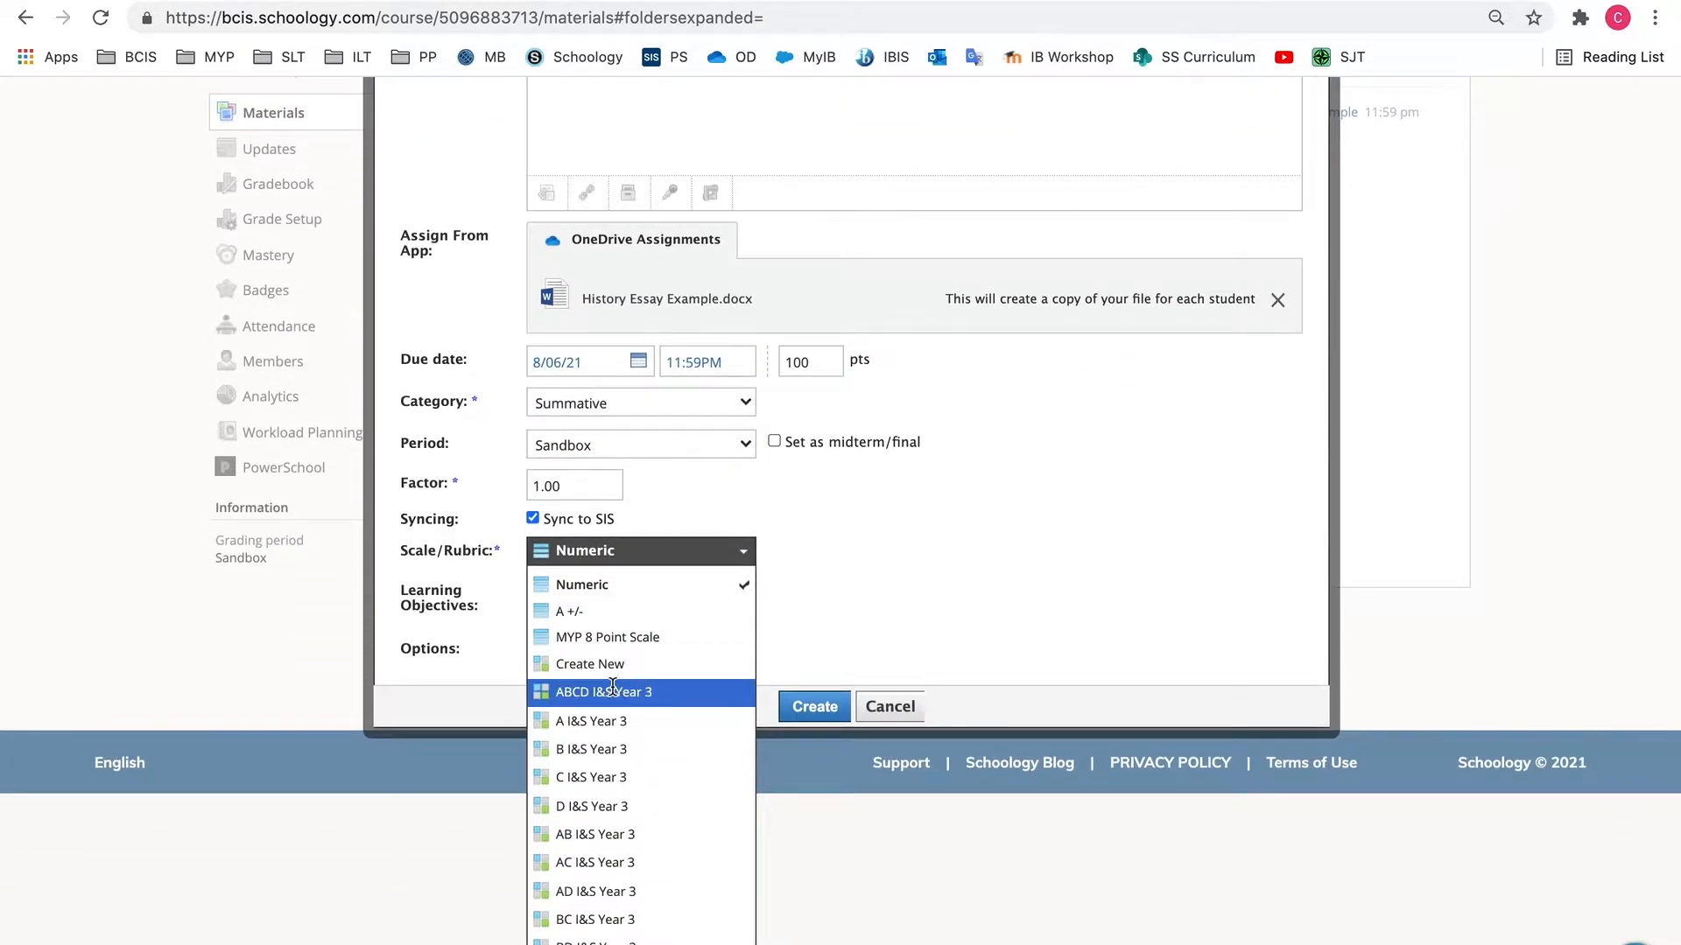
pyautogui.click(613, 692)
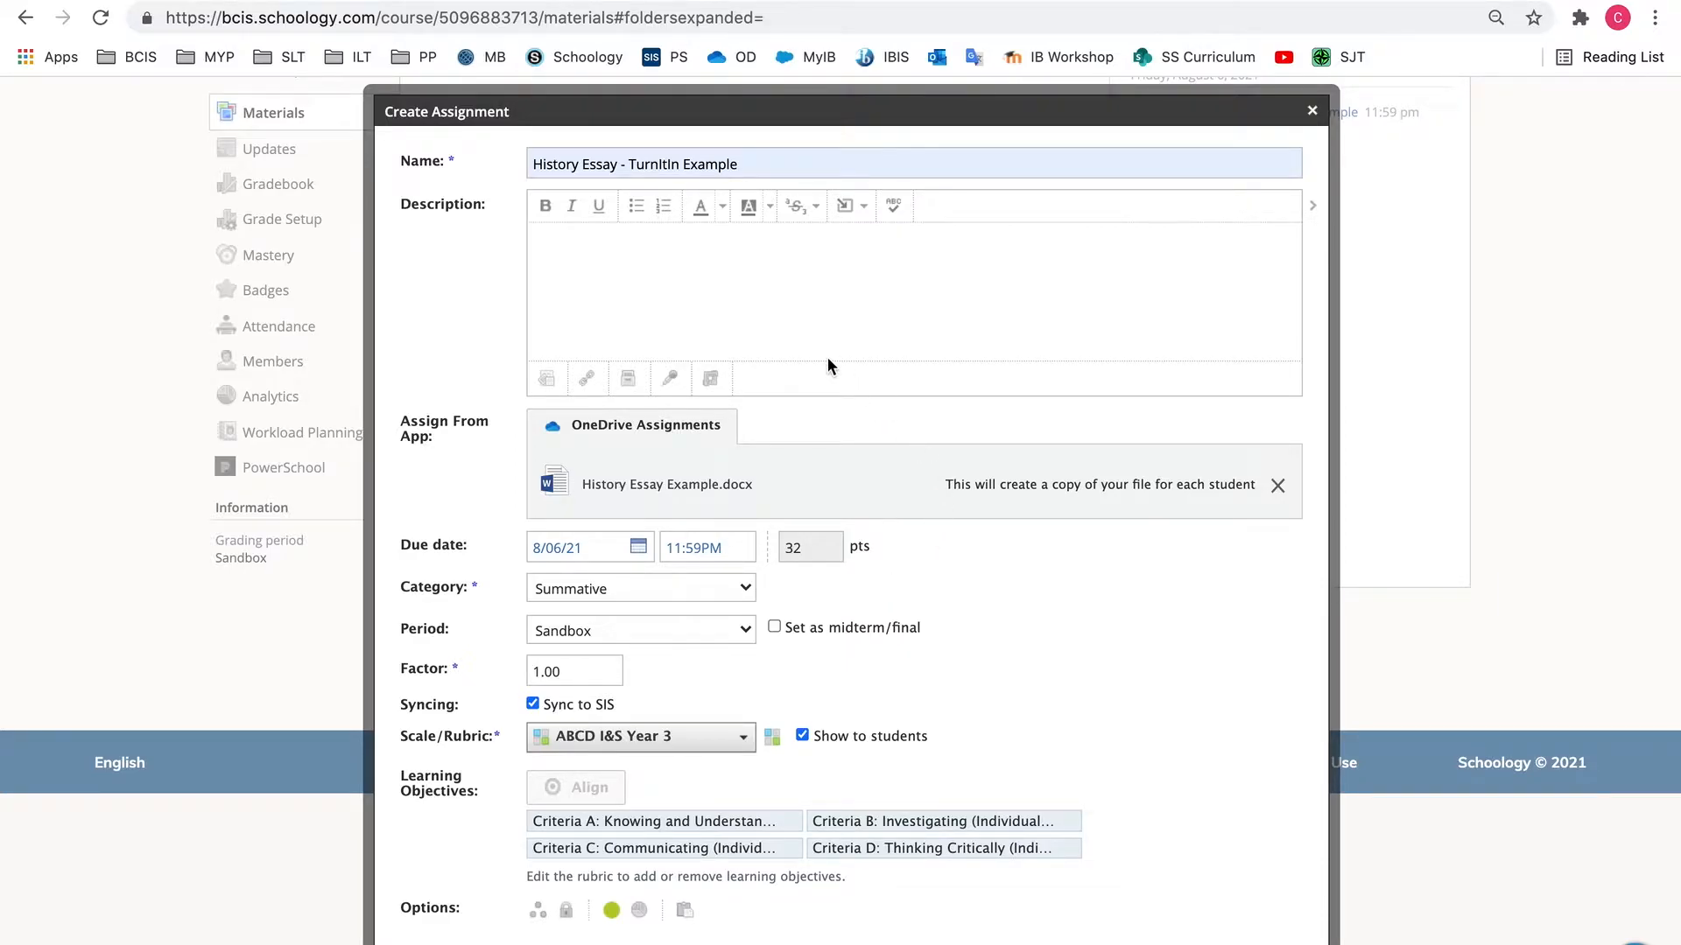
# Add a Turnitin external tool titled "History Essay Example" to the assignment's description
pyautogui.click(707, 370)
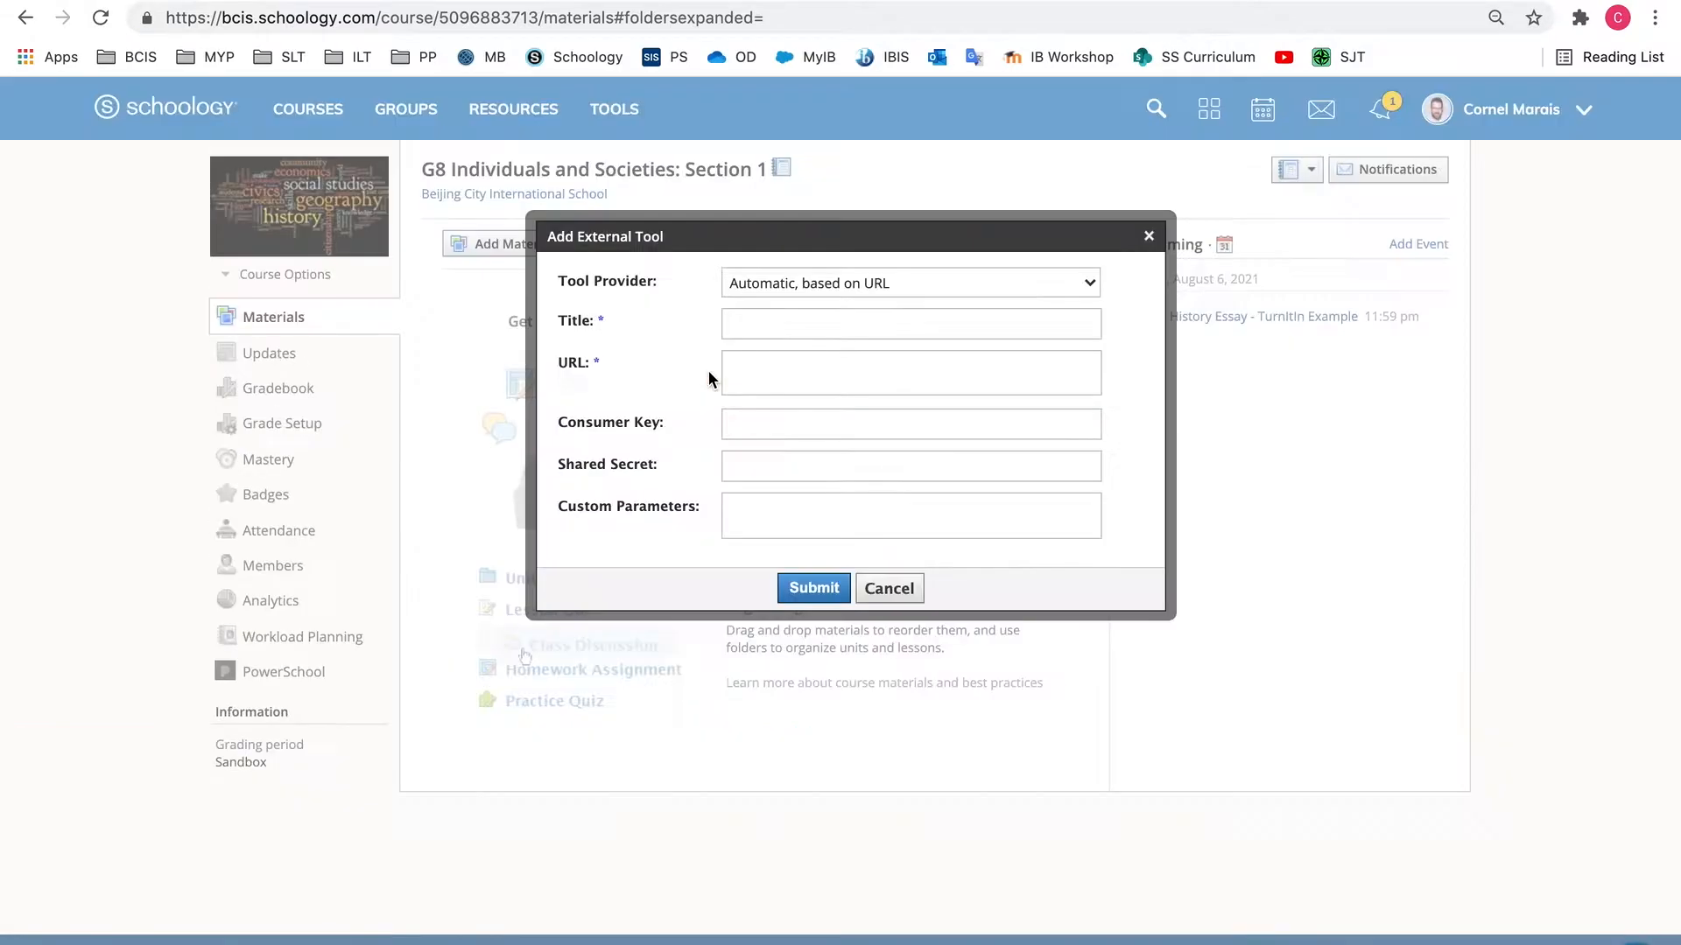
pyautogui.click(1090, 282)
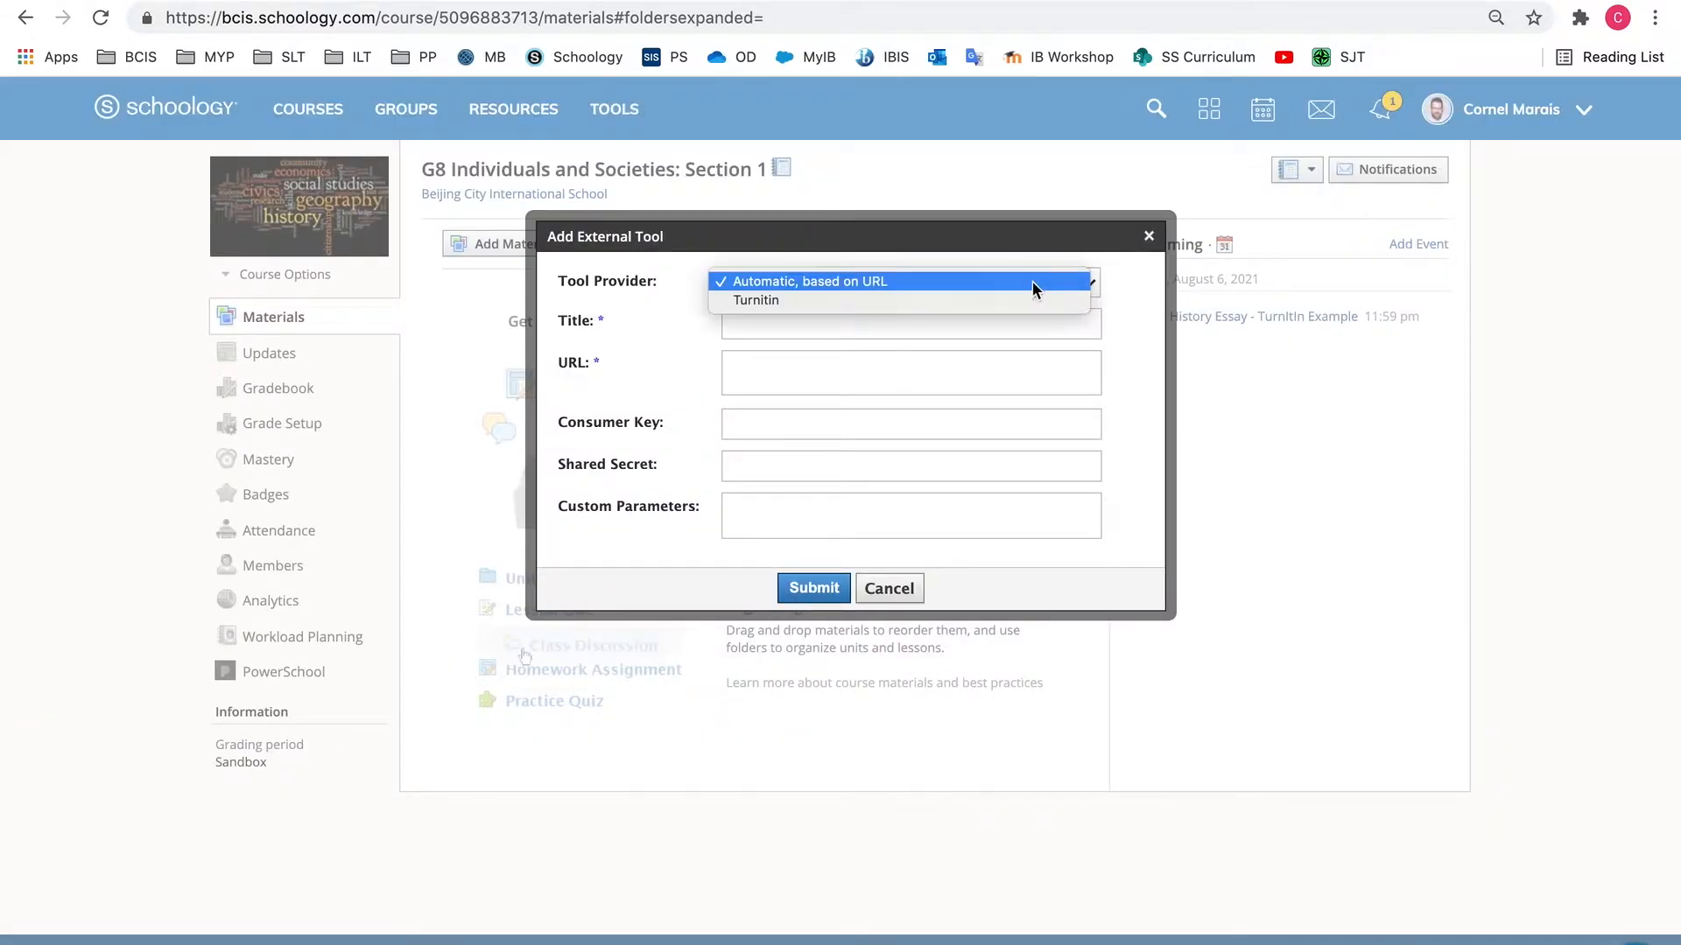
pyautogui.click(767, 301)
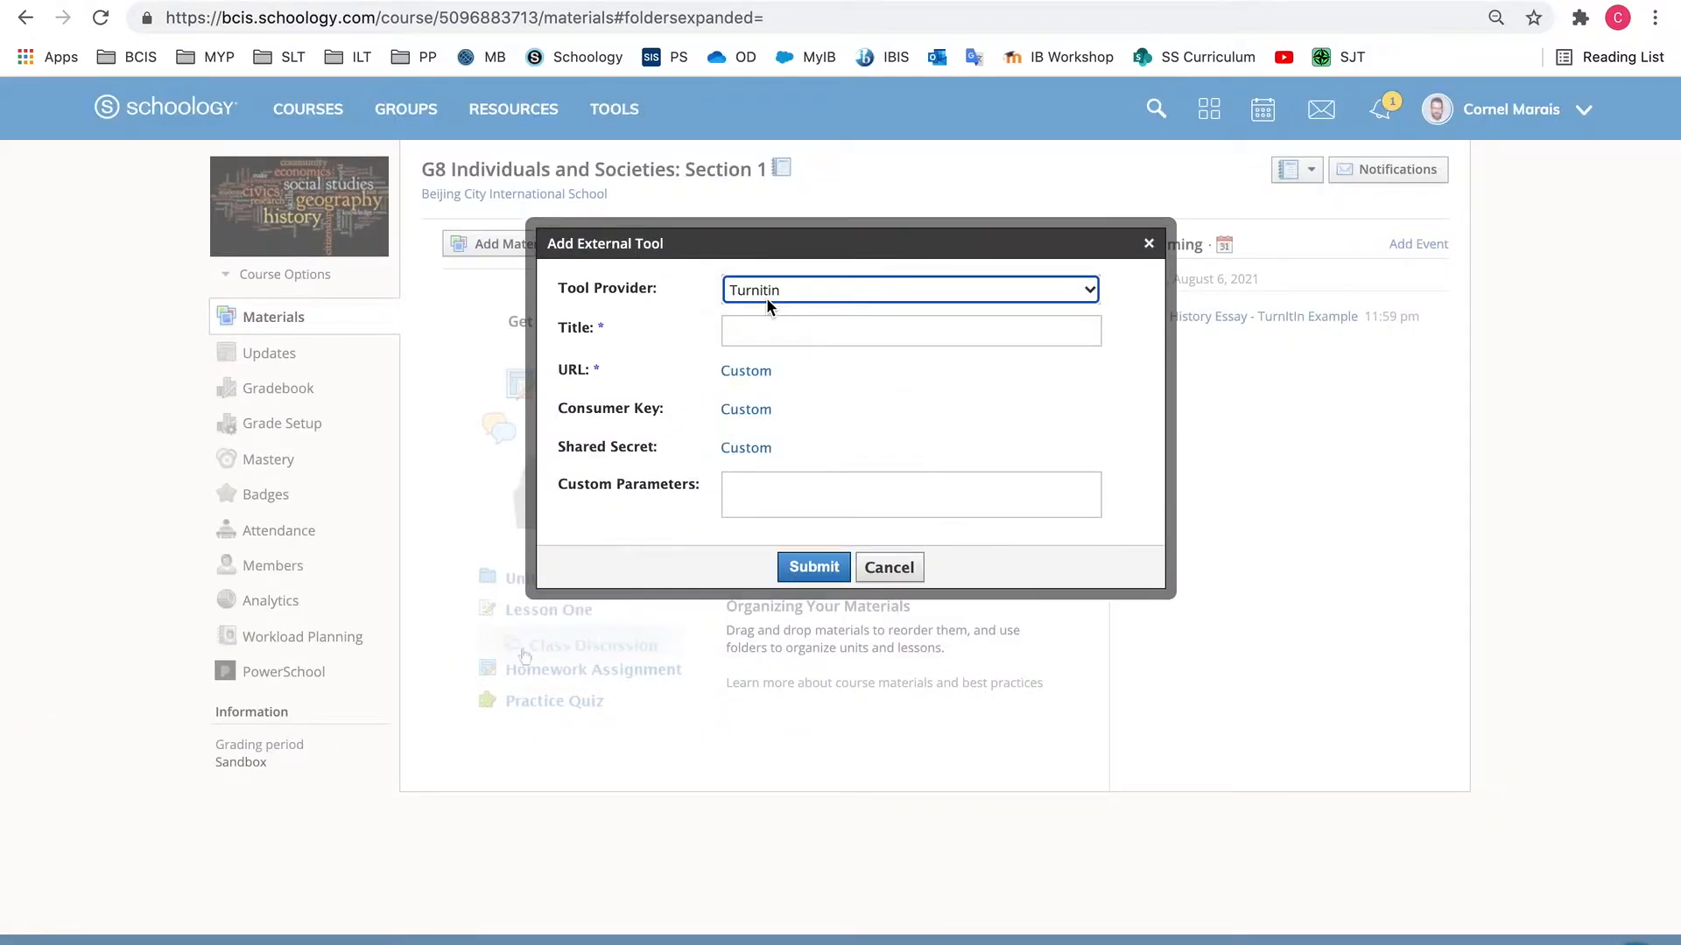
pyautogui.click(752, 330)
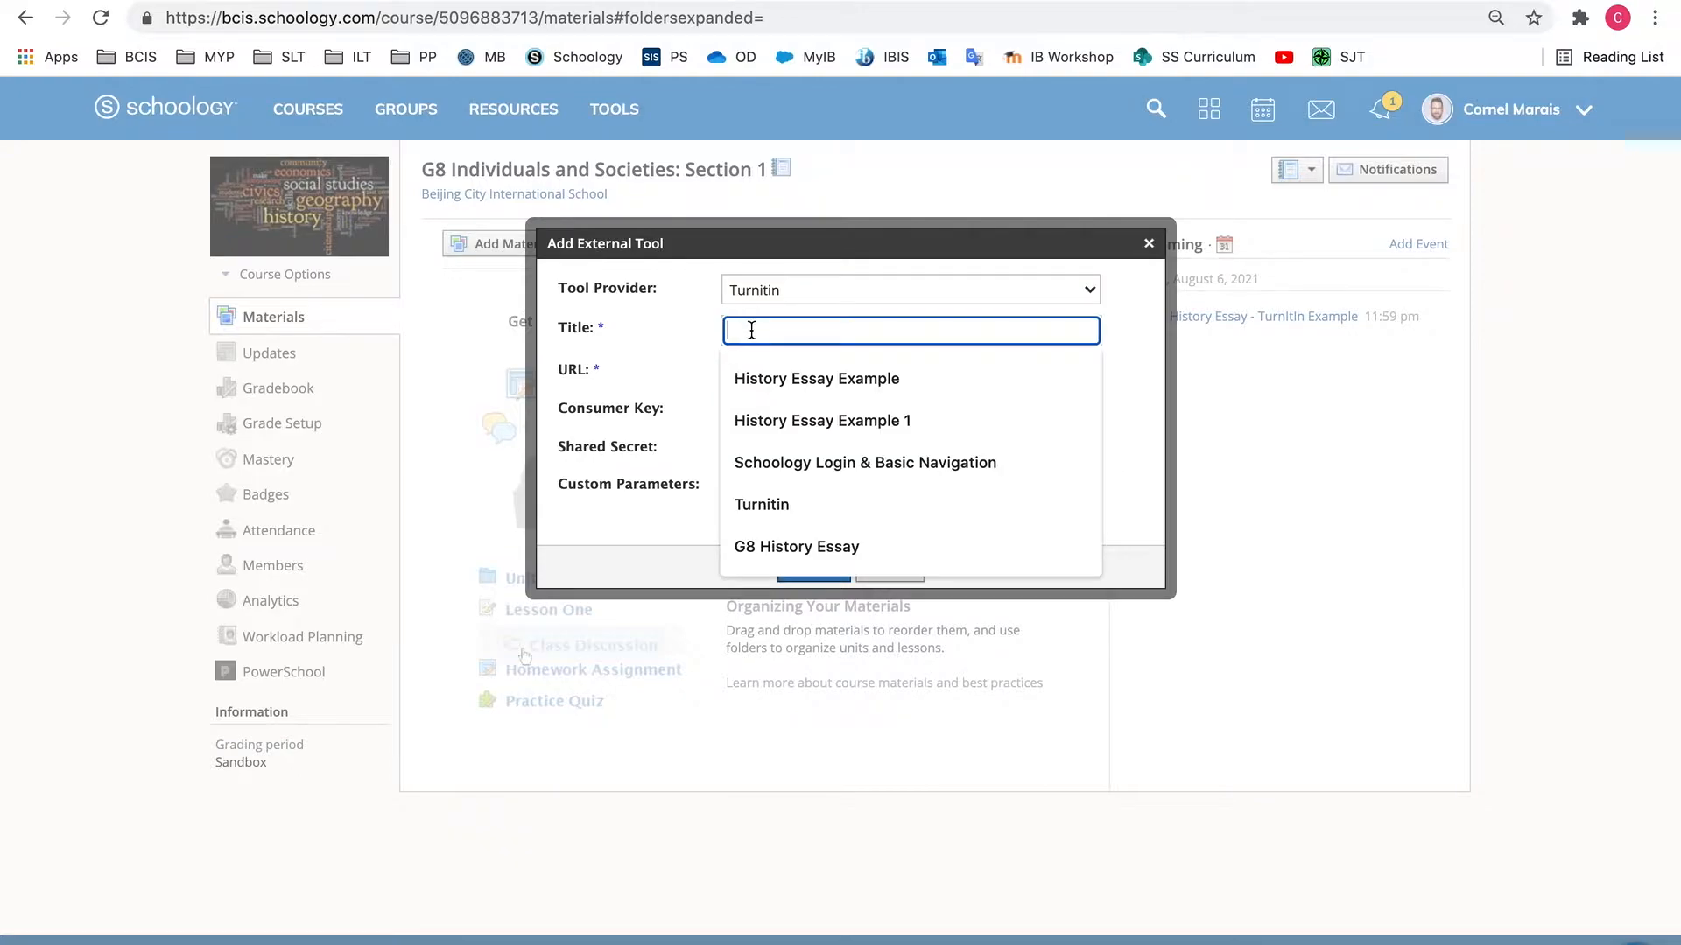
pyautogui.click(755, 376)
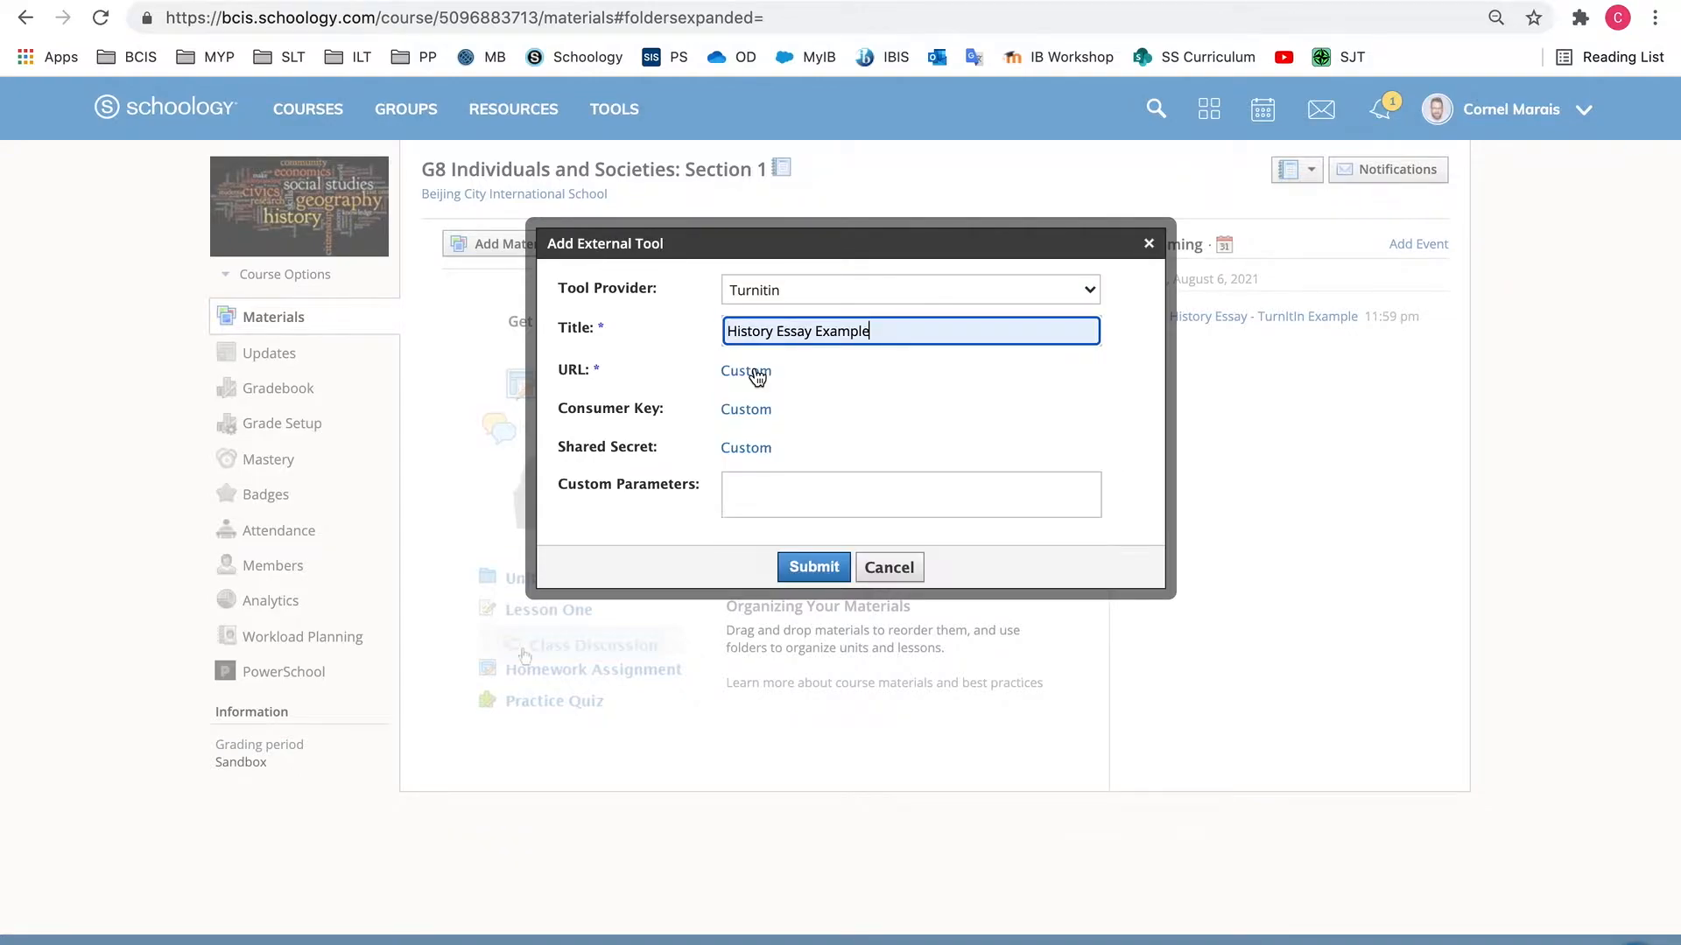
pyautogui.click(814, 569)
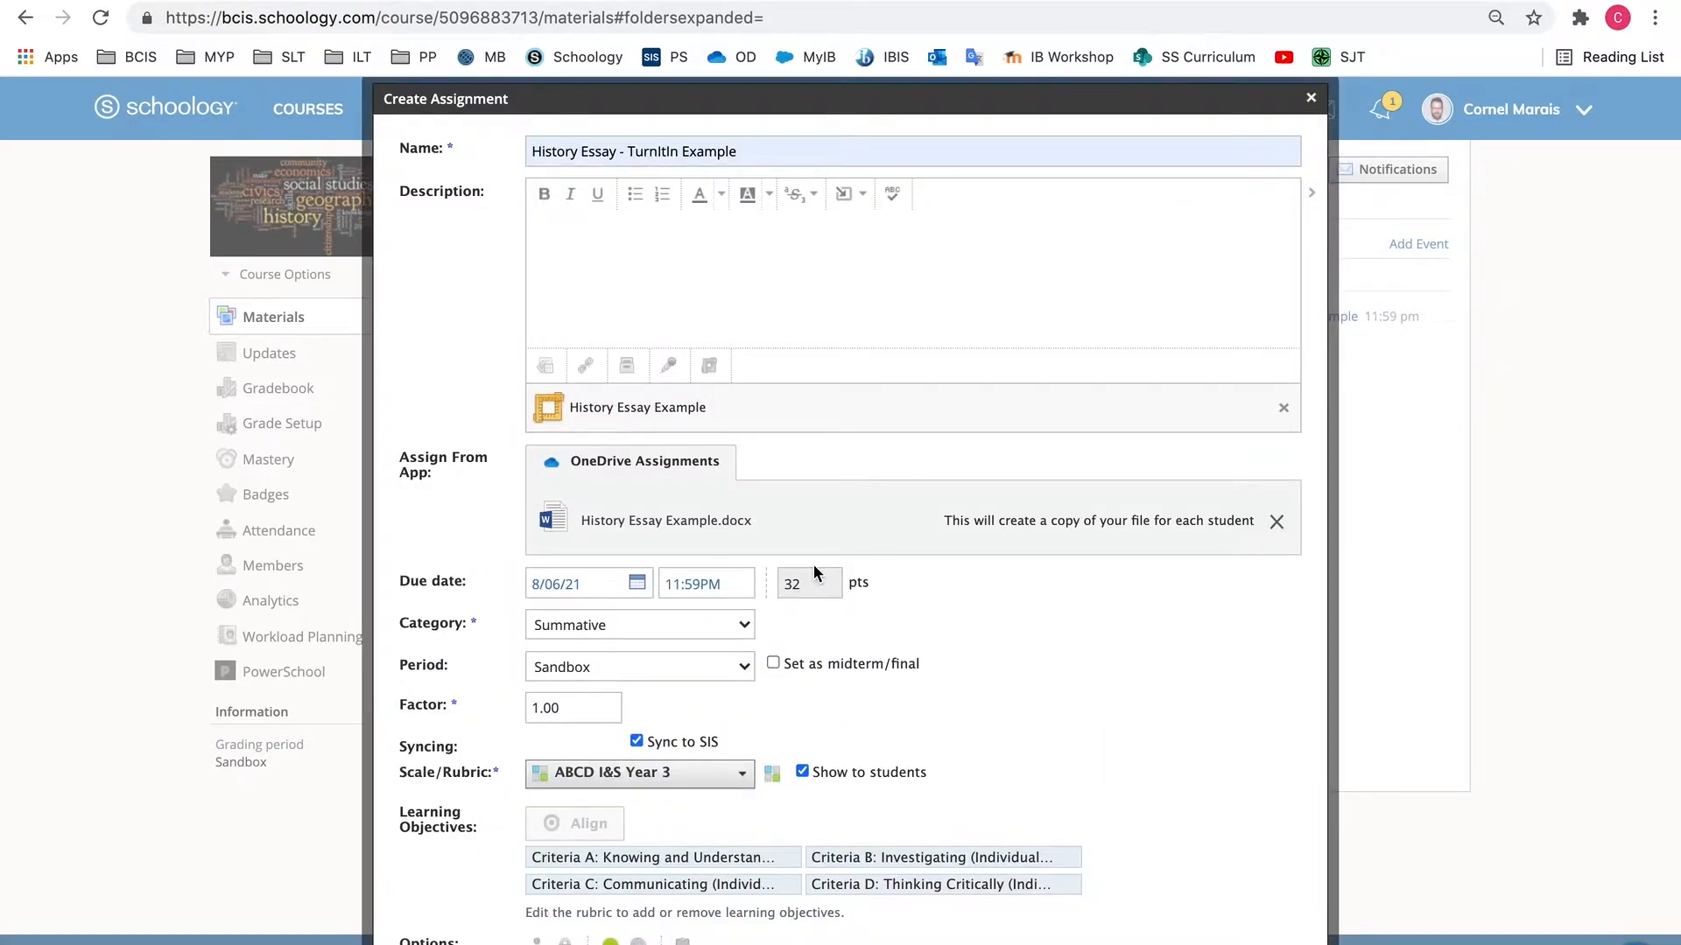
# Create the assignment and open its page from the course materials
pyautogui.scroll(-1, 771, 425)
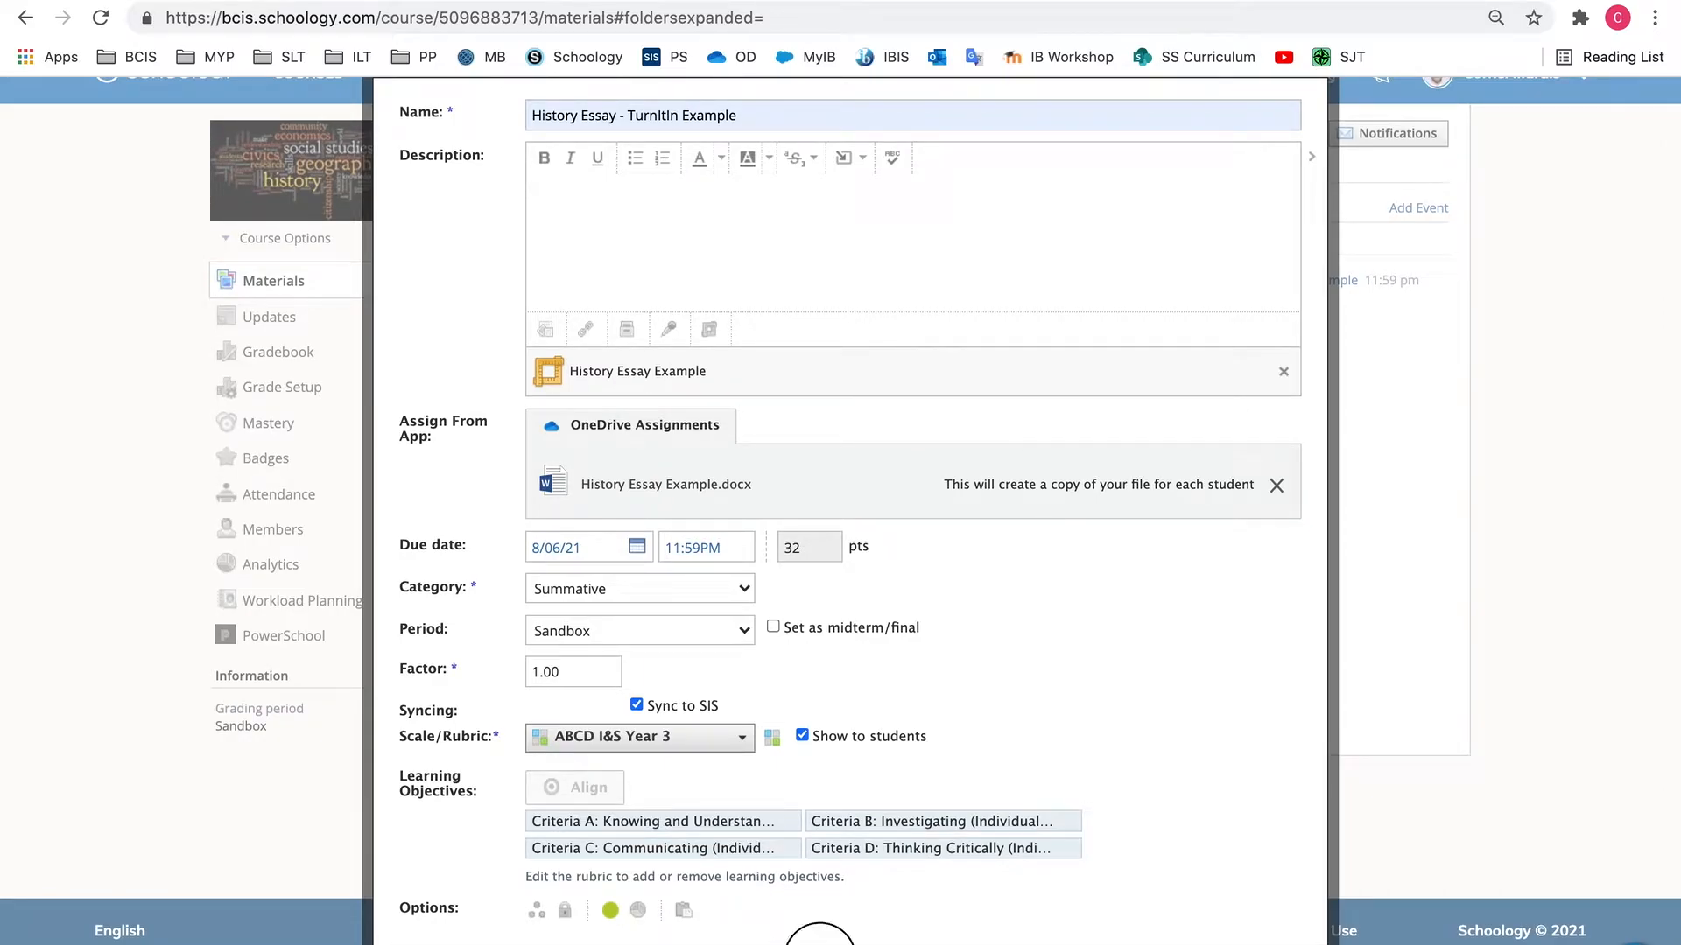
pyautogui.click(810, 944)
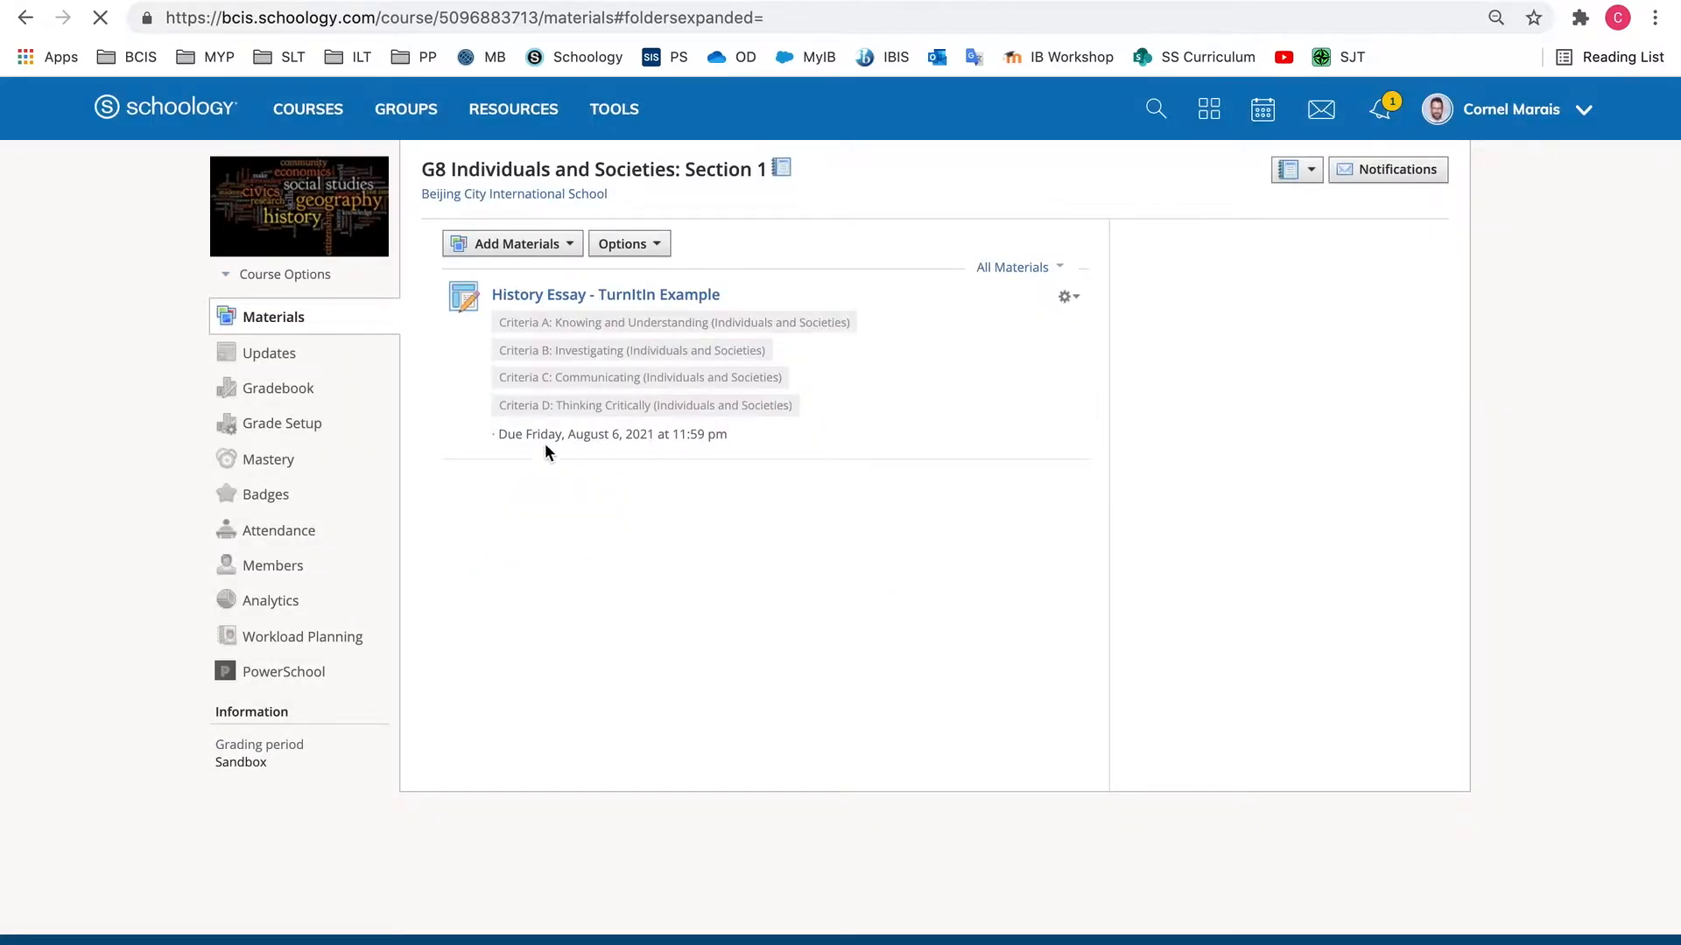
pyautogui.click(580, 297)
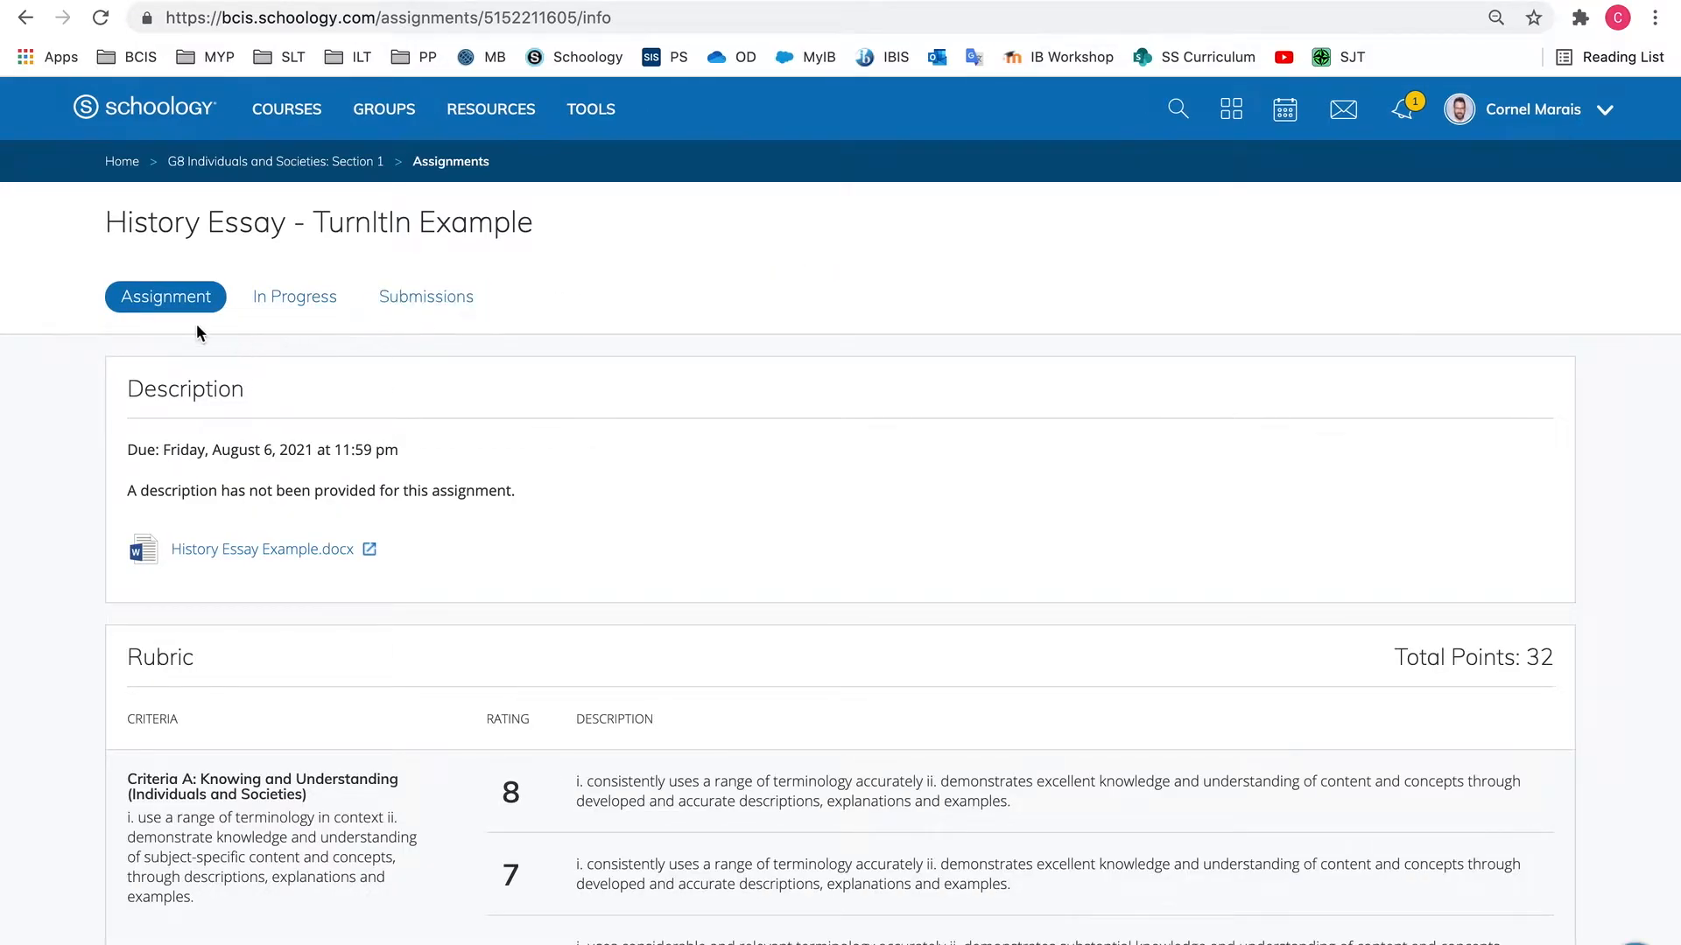
# Look through the assignment's In Progress and Submissions views and return to its main assignment view
pyautogui.click(307, 302)
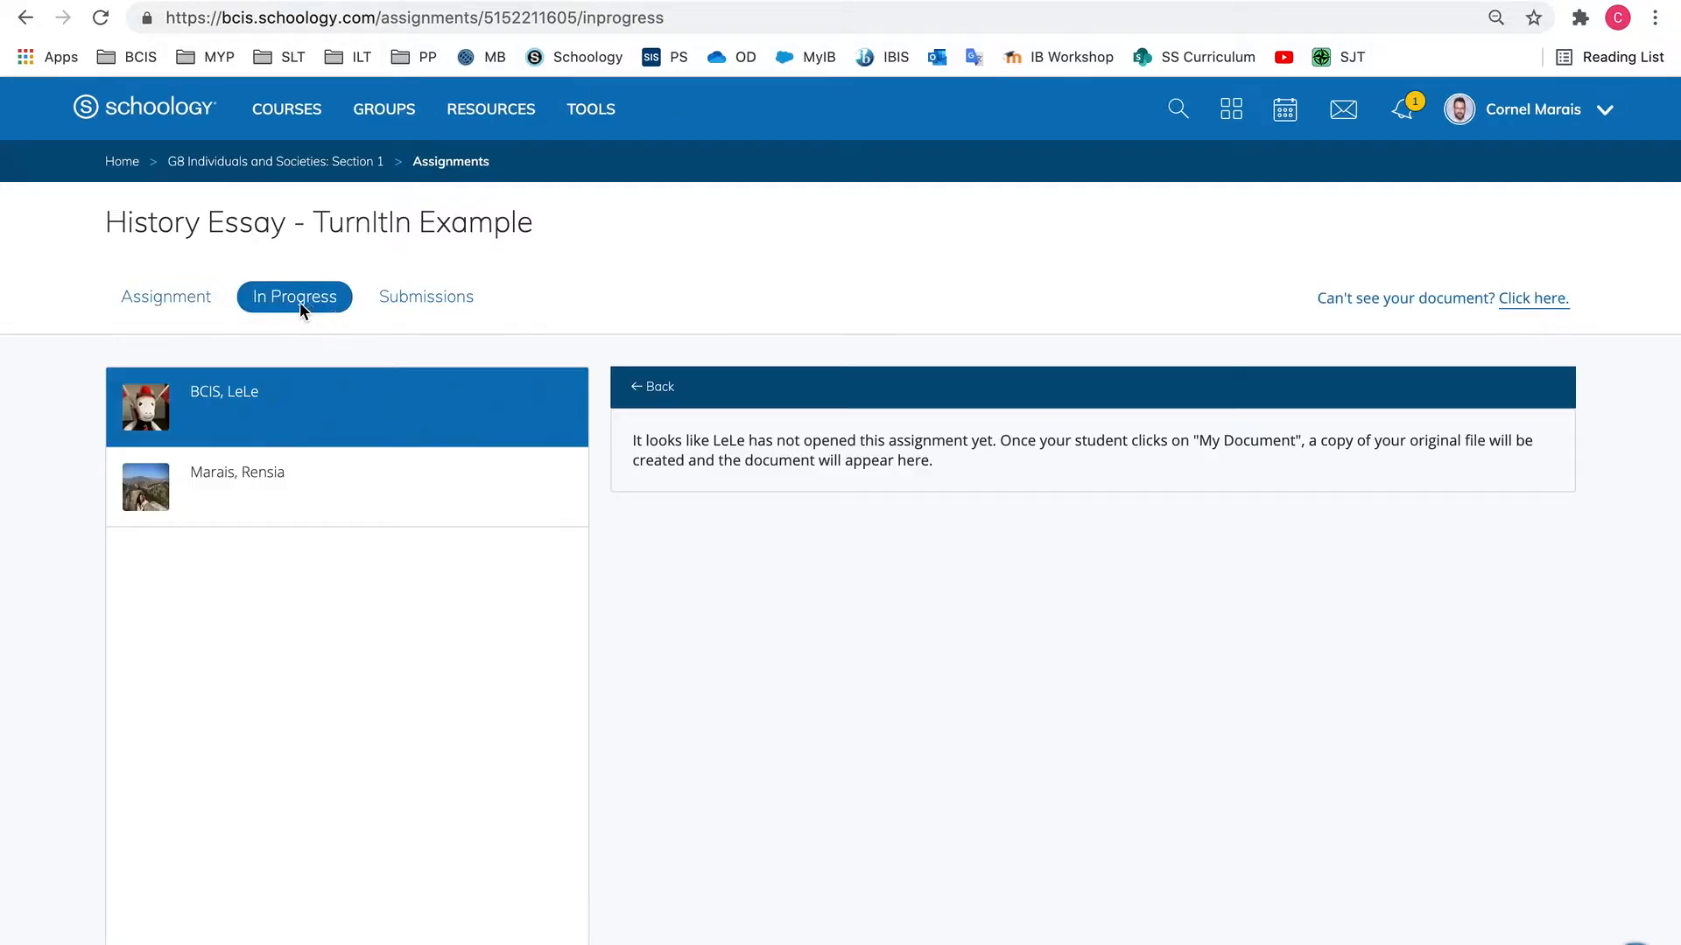
pyautogui.click(415, 295)
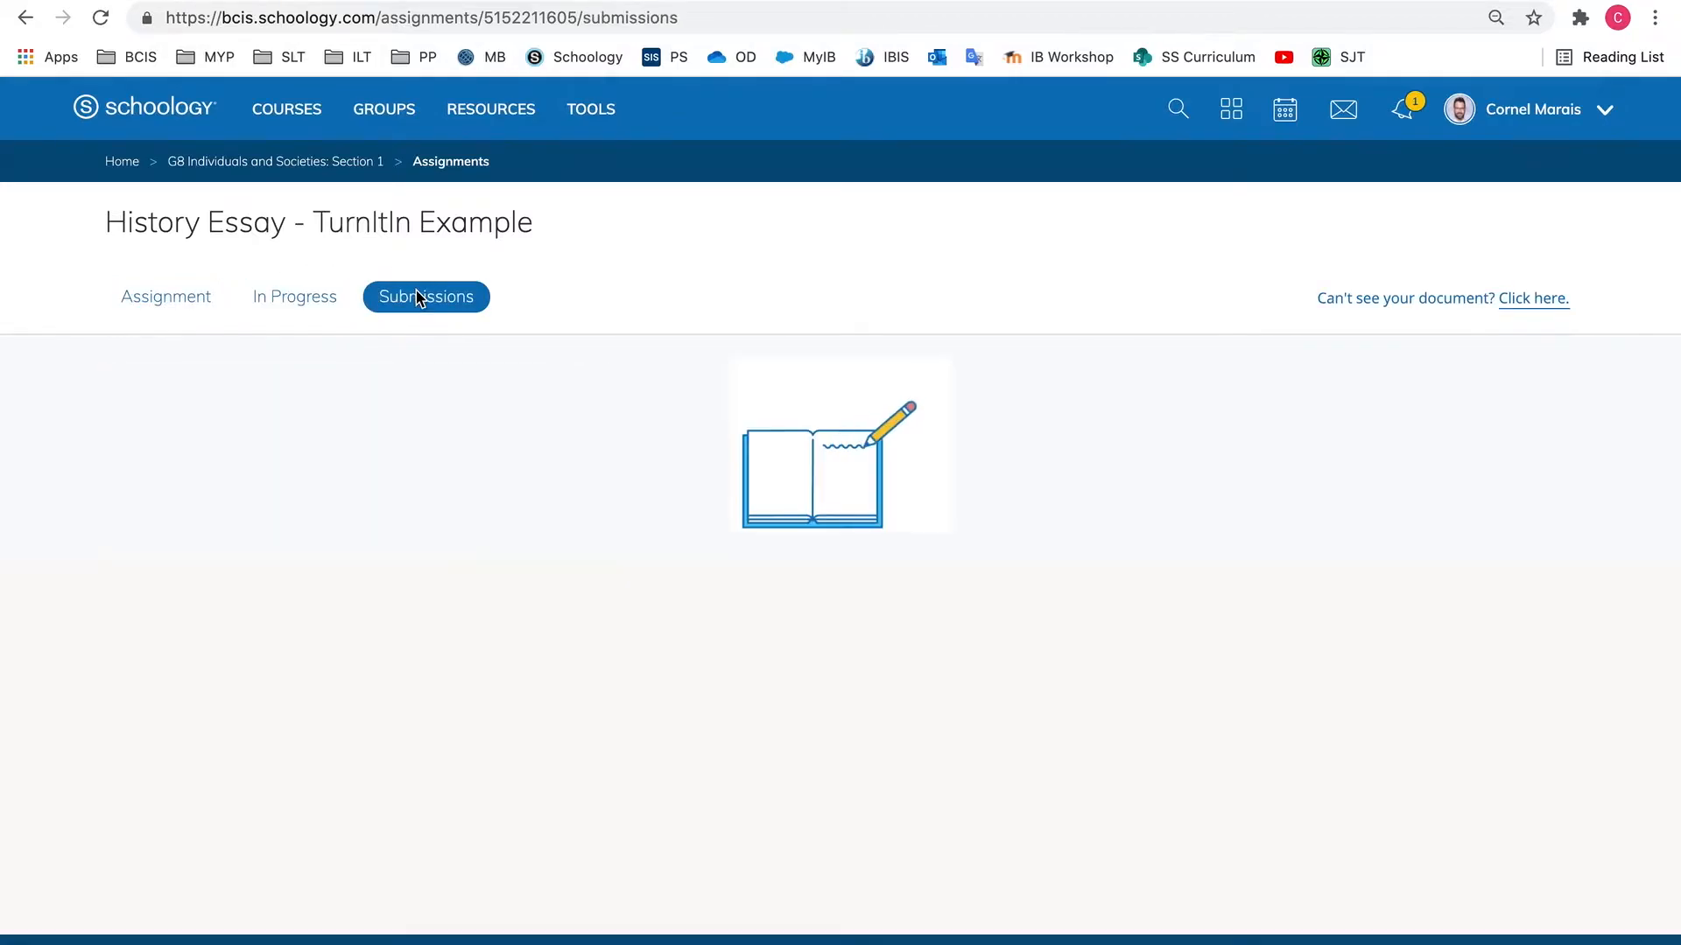
pyautogui.click(194, 295)
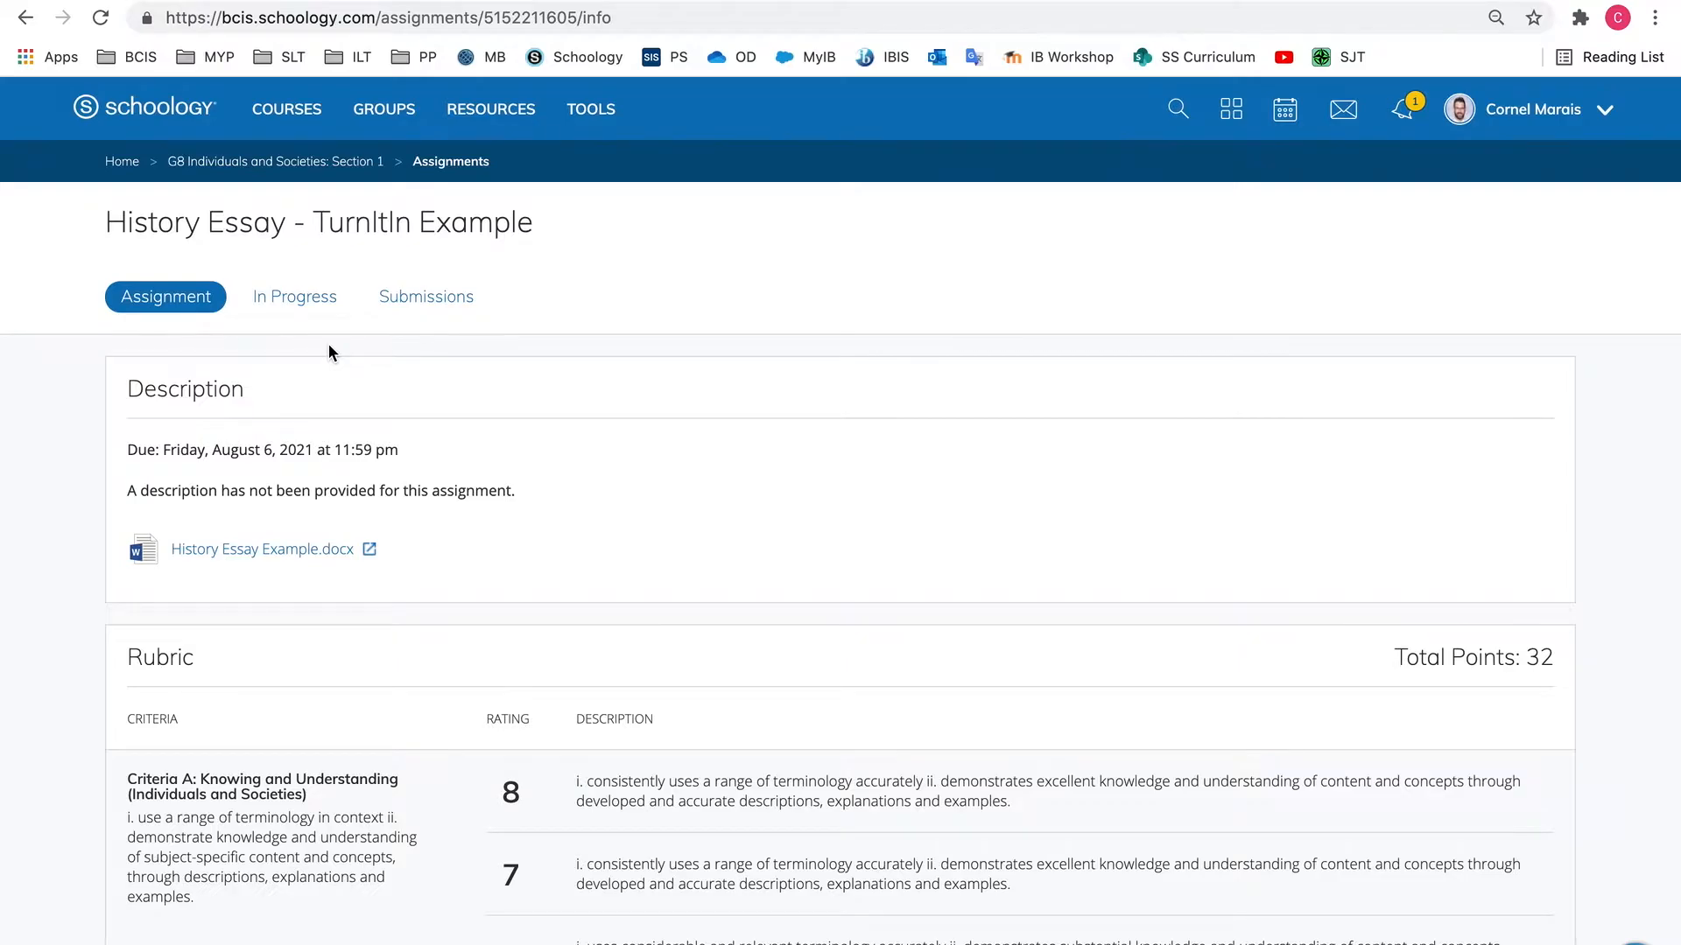
# Open the attached "History Essay Example" Turnitin tool below the rubric and set its max grade to 32
pyautogui.scroll(-20, 328, 344)
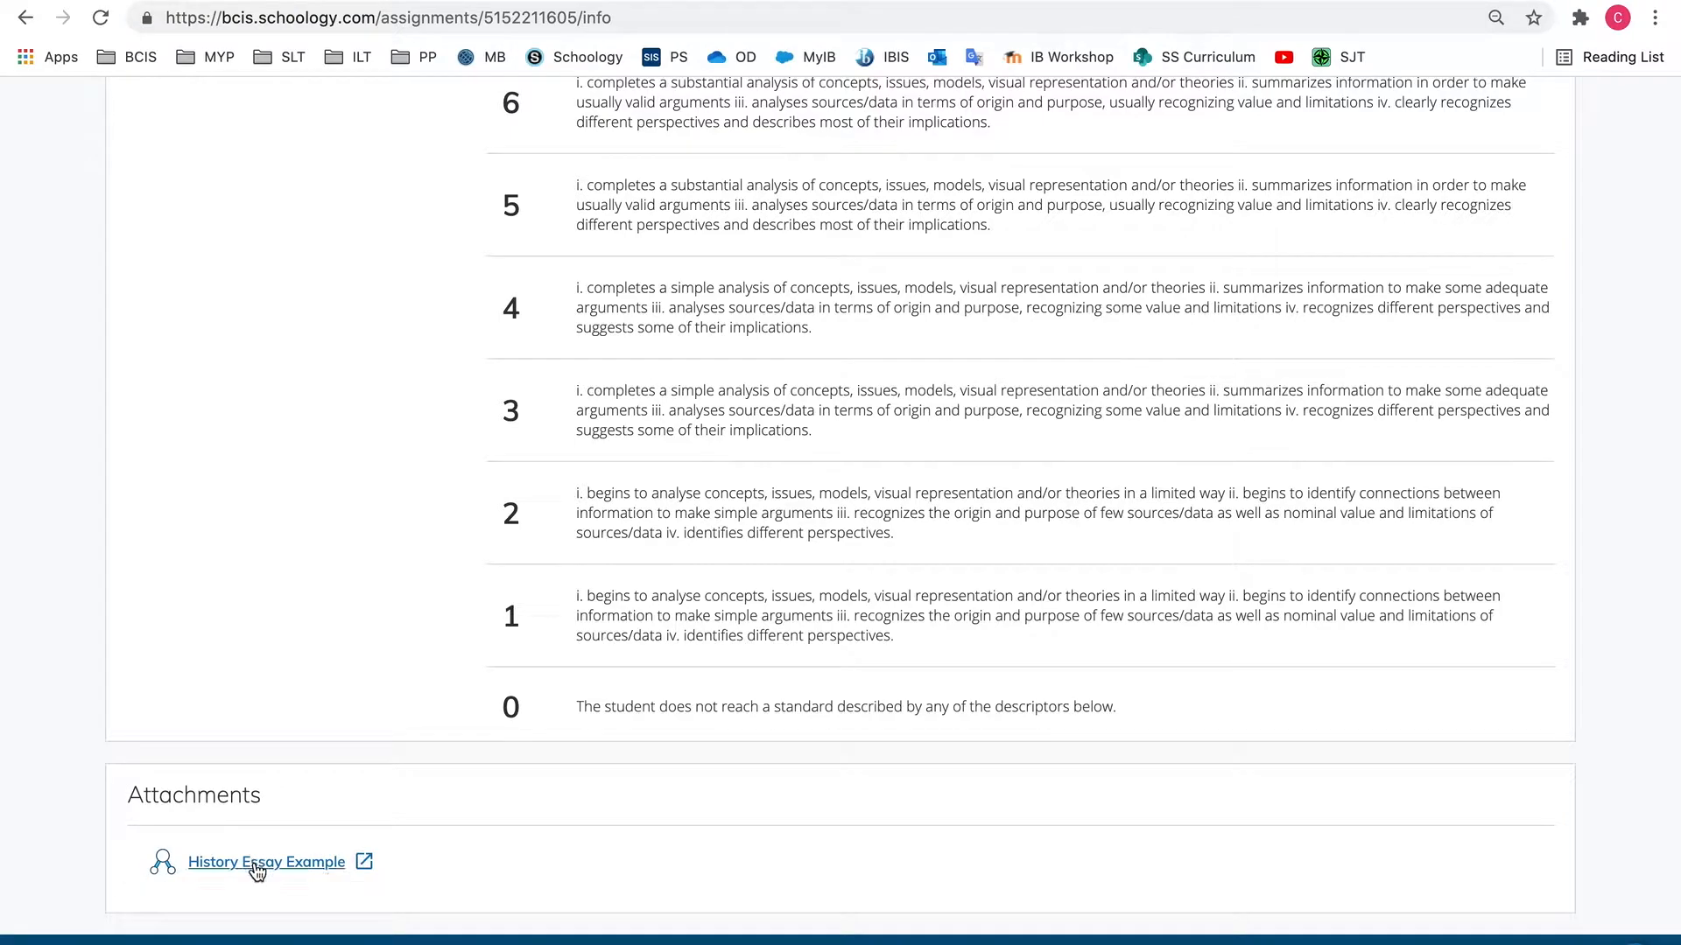
pyautogui.click(290, 861)
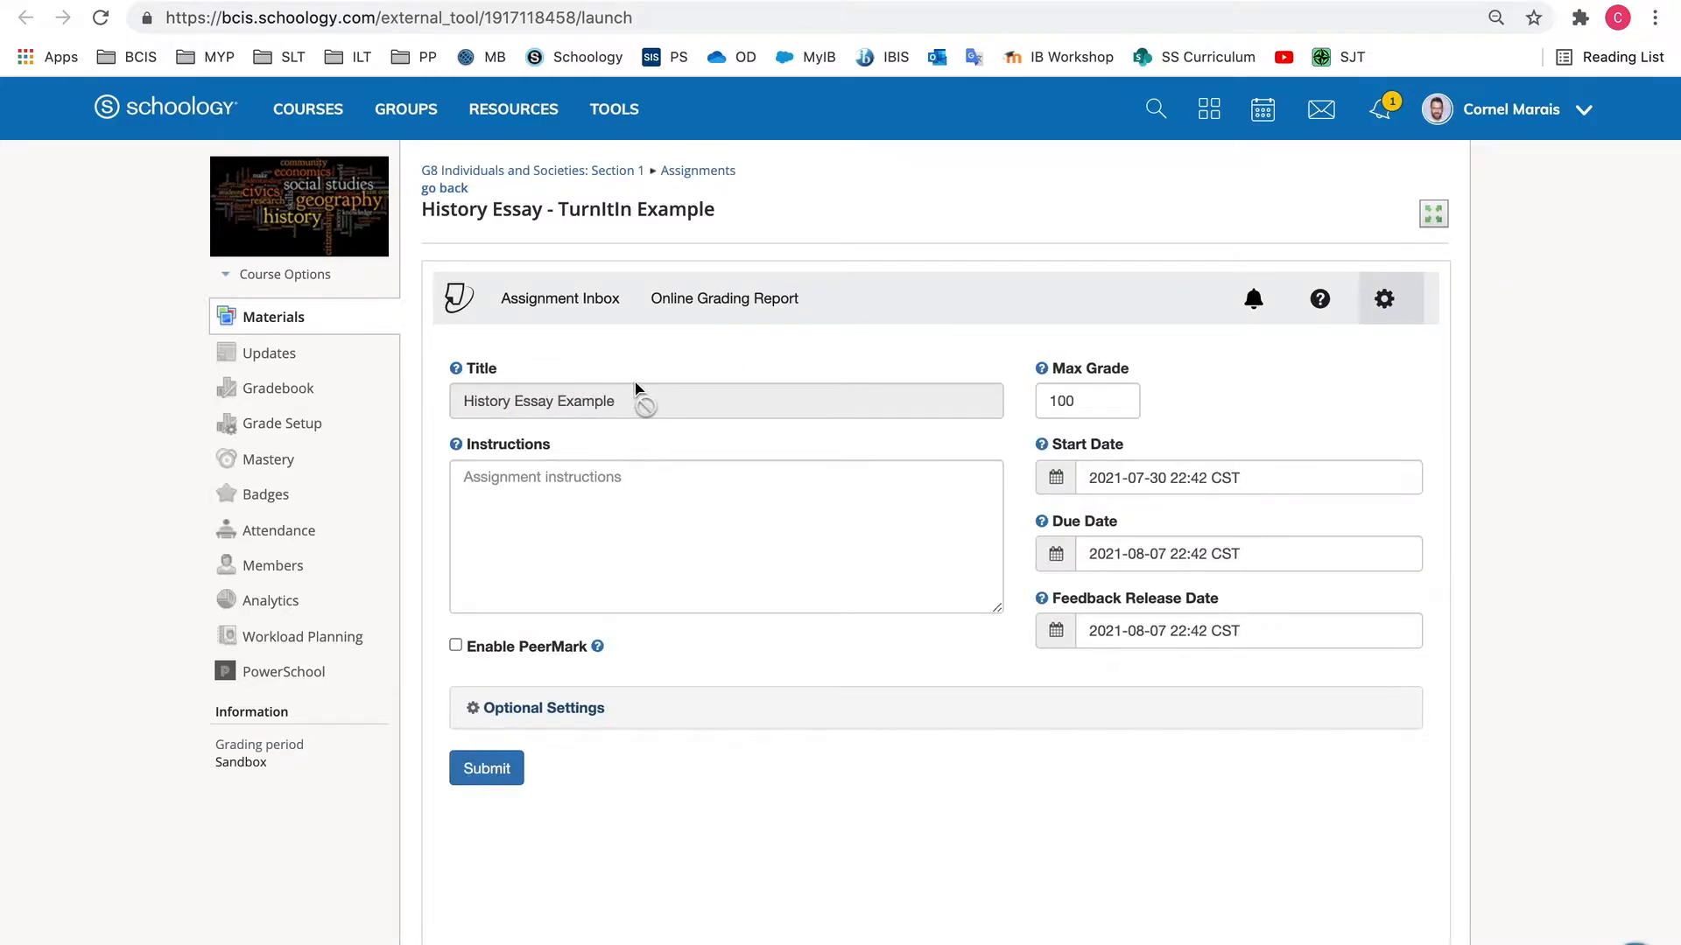
pyautogui.click(1101, 404)
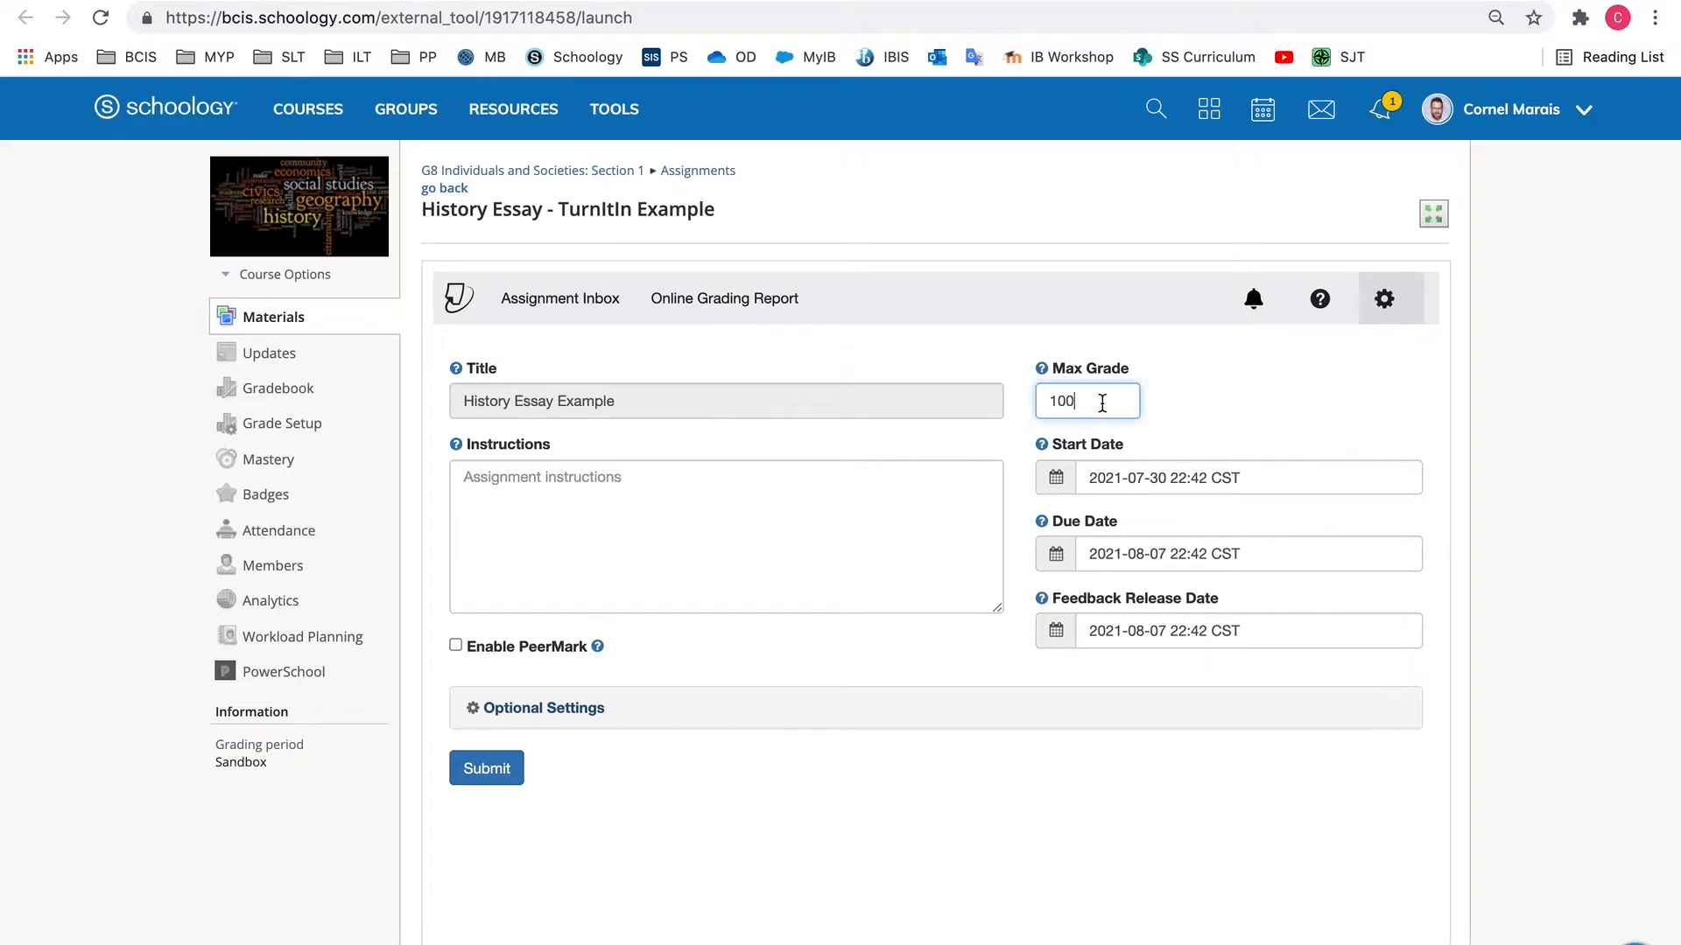
pyautogui.moveTo(1102, 403); pyautogui.dragTo(1019, 404)
pyautogui.write('32')
pyautogui.click(956, 350)
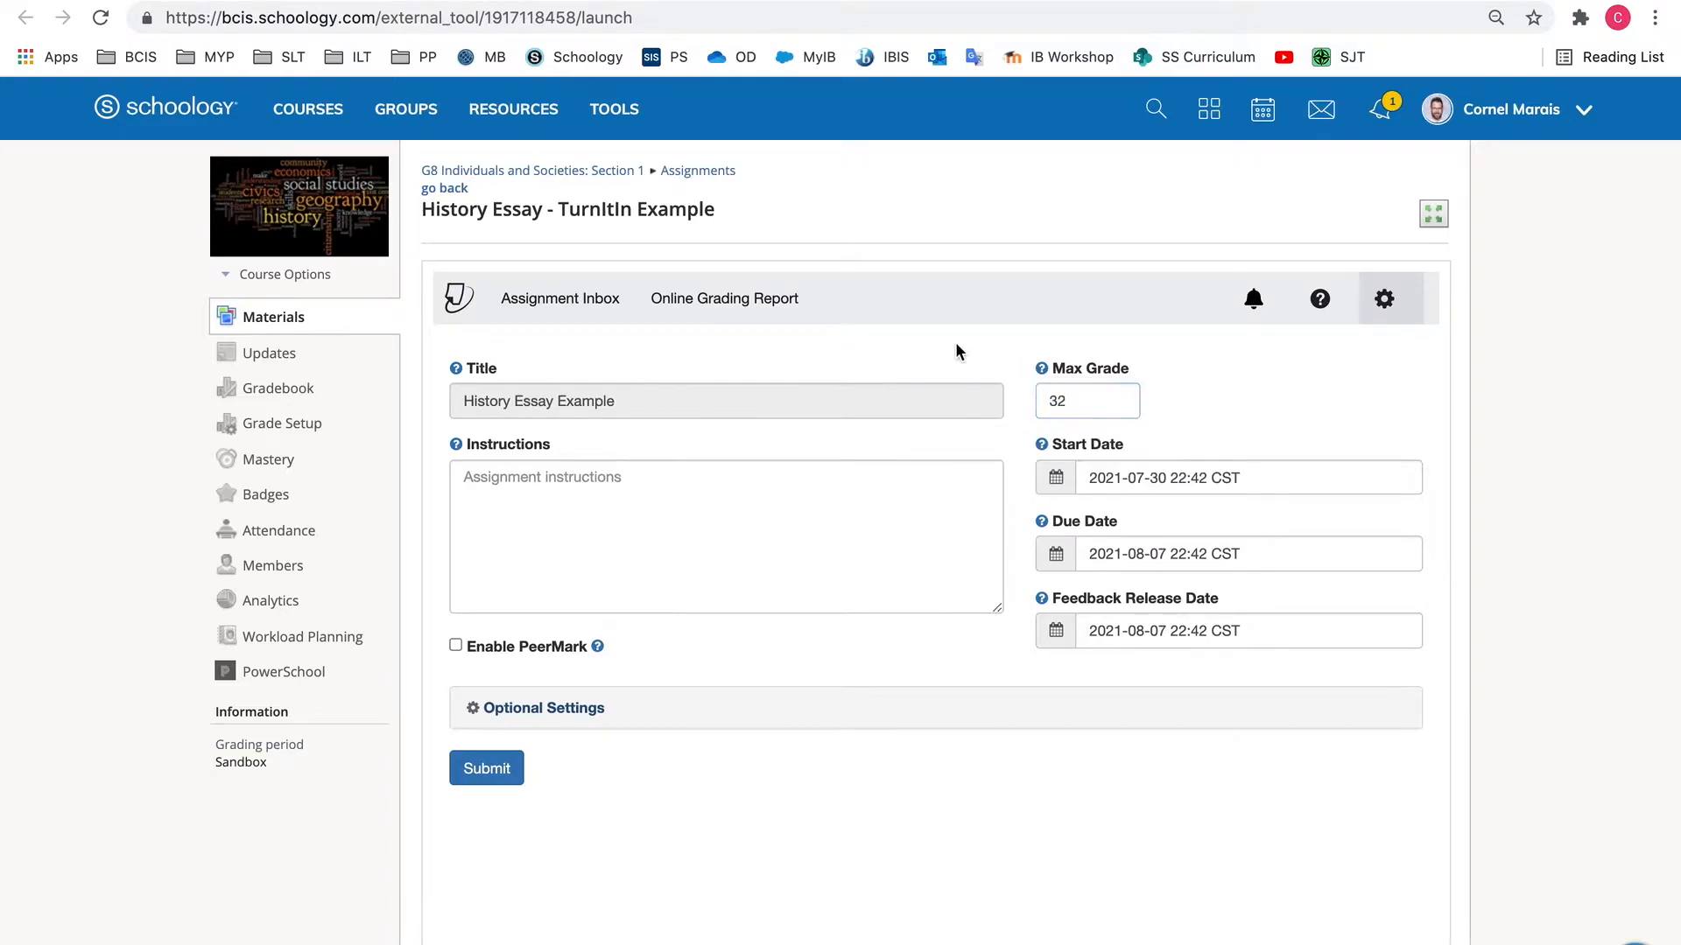
# Expand the Turnitin assignment's optional settings and review the submission, comparison, Similarity Report and additional options
pyautogui.scroll(-1, 956, 350)
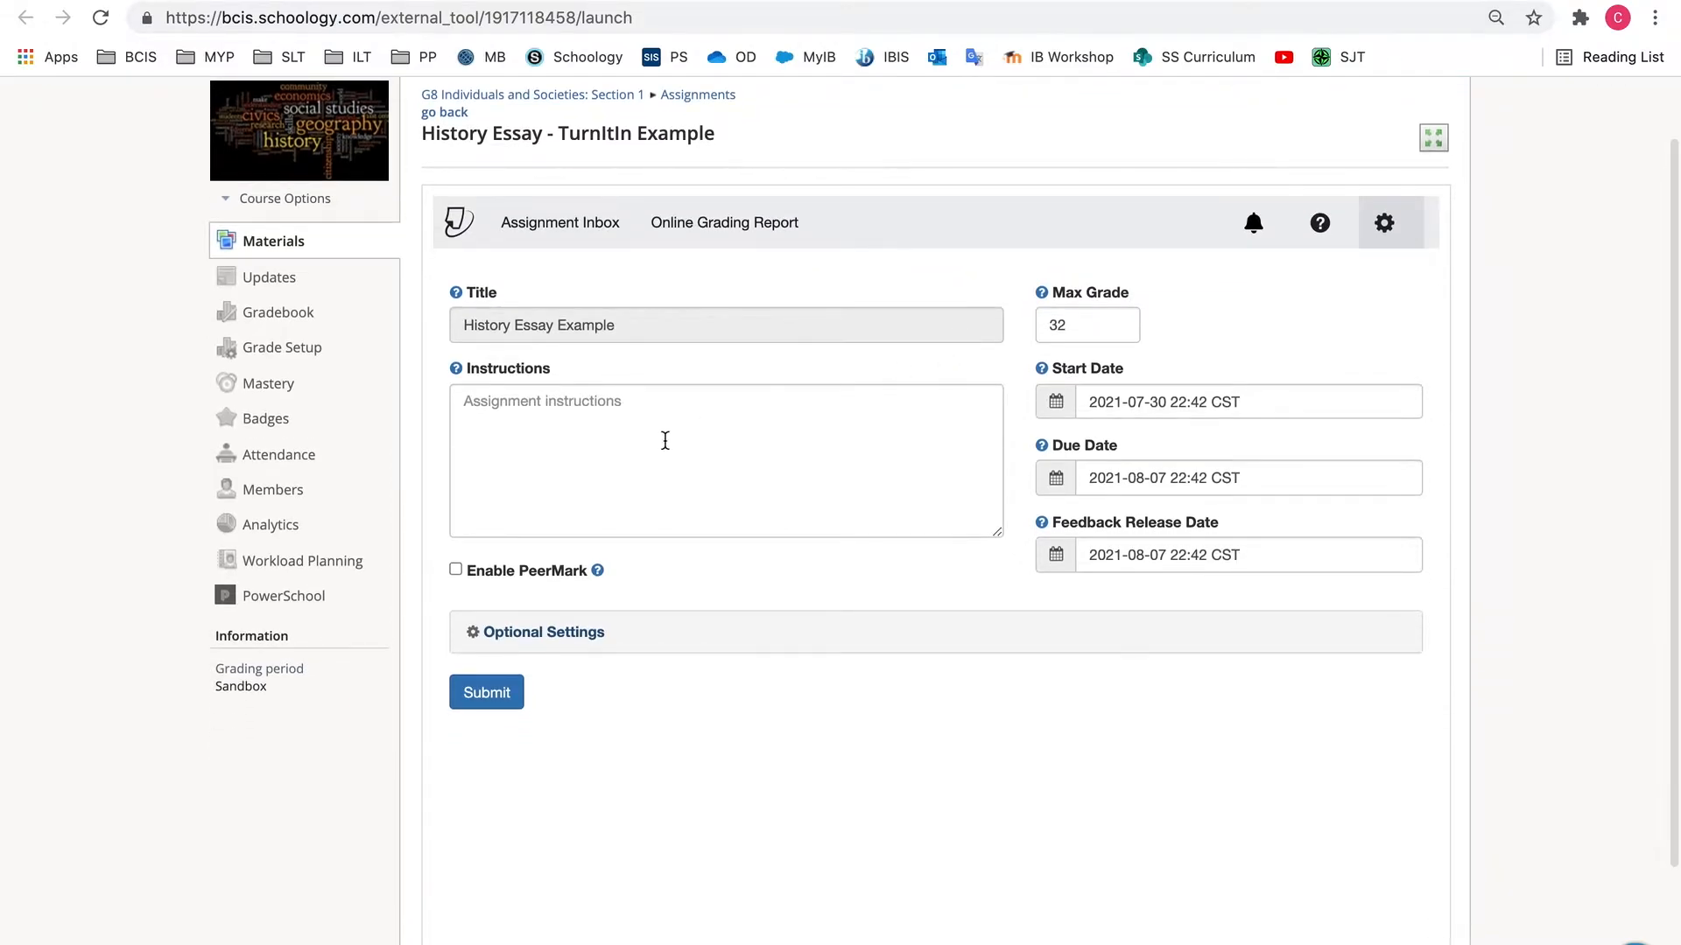
pyautogui.scroll(-2, 650, 443)
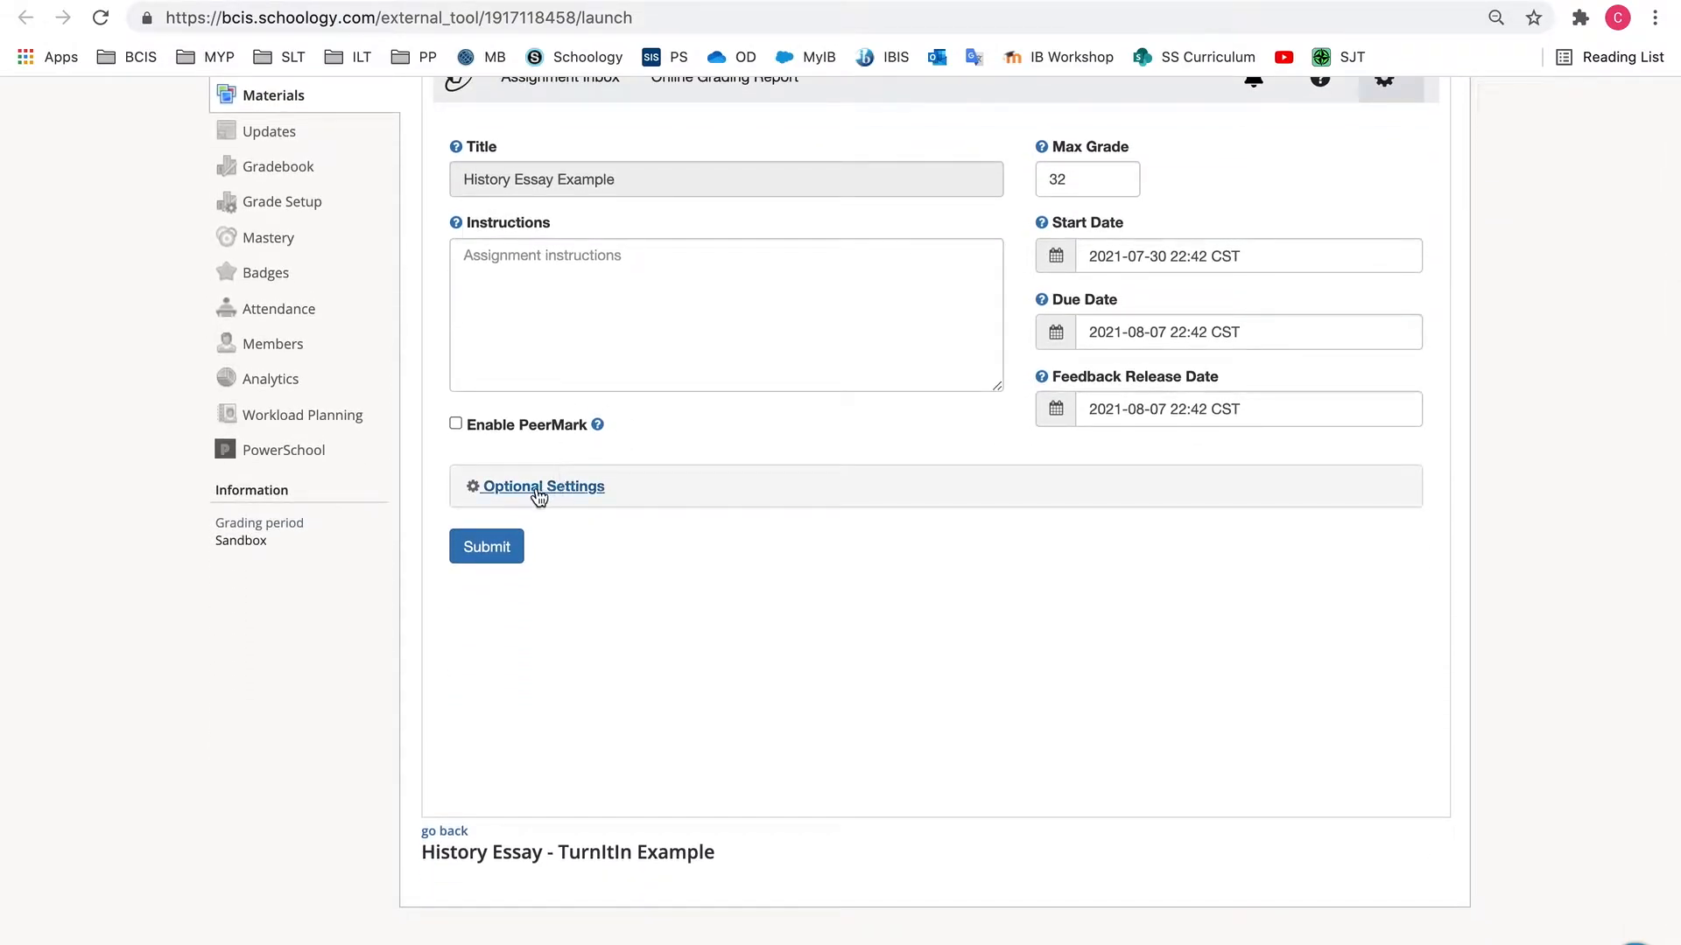
pyautogui.click(538, 487)
pyautogui.scroll(-3, 538, 493)
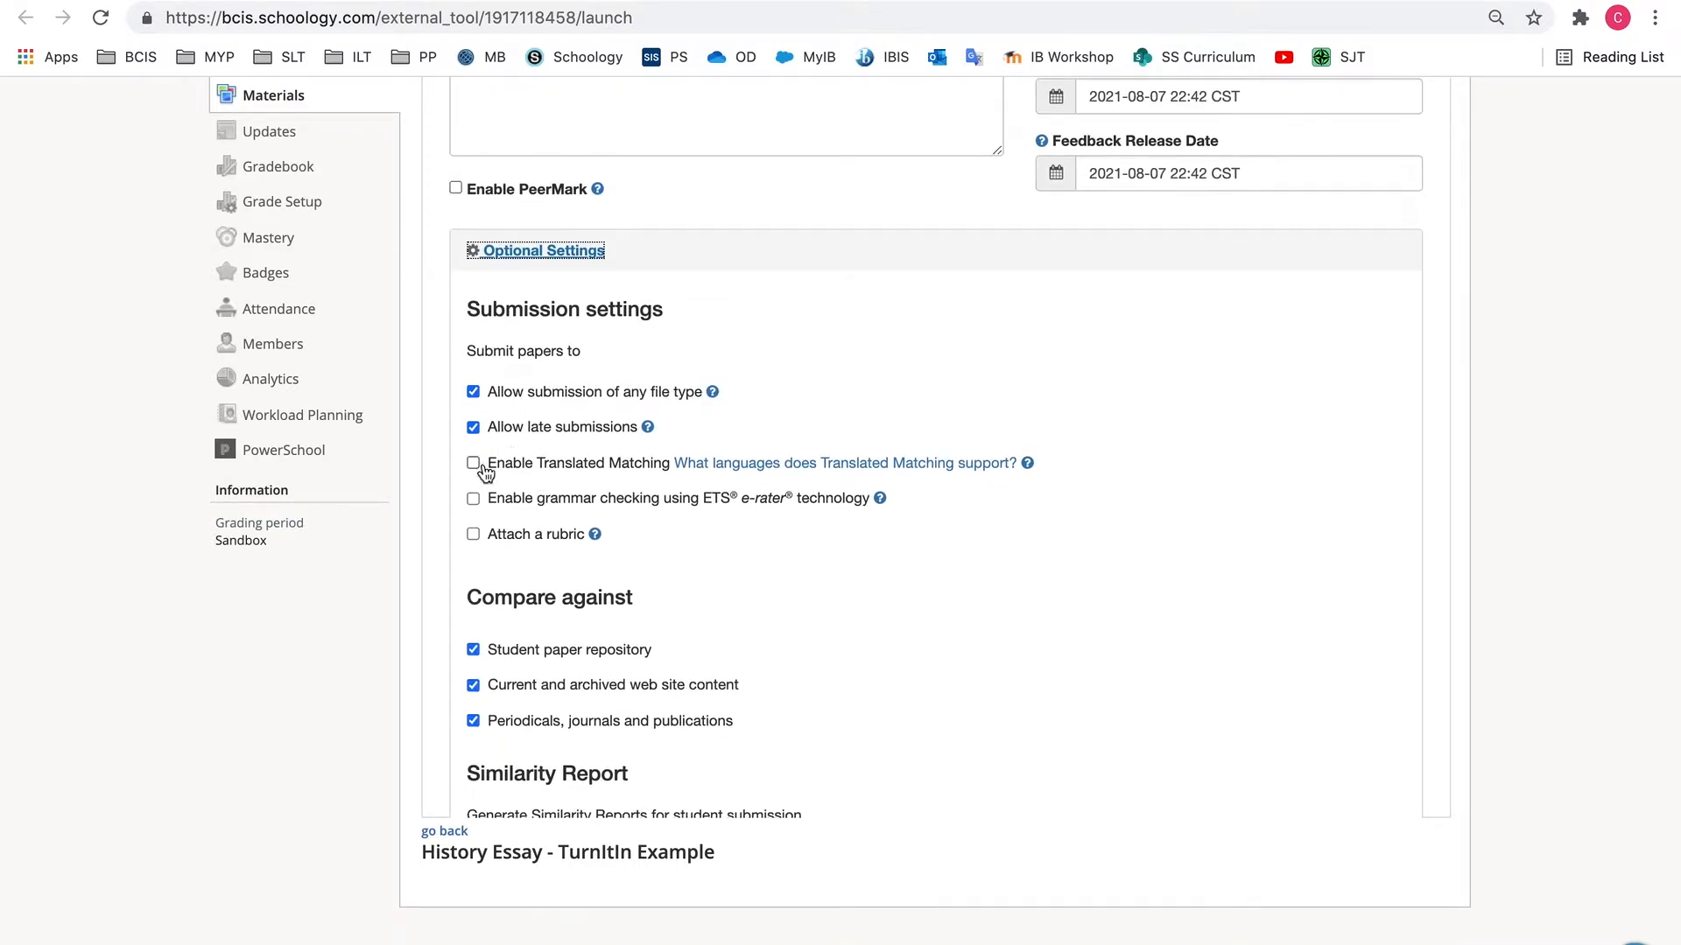
pyautogui.scroll(-3, 486, 473)
pyautogui.scroll(-2, 484, 474)
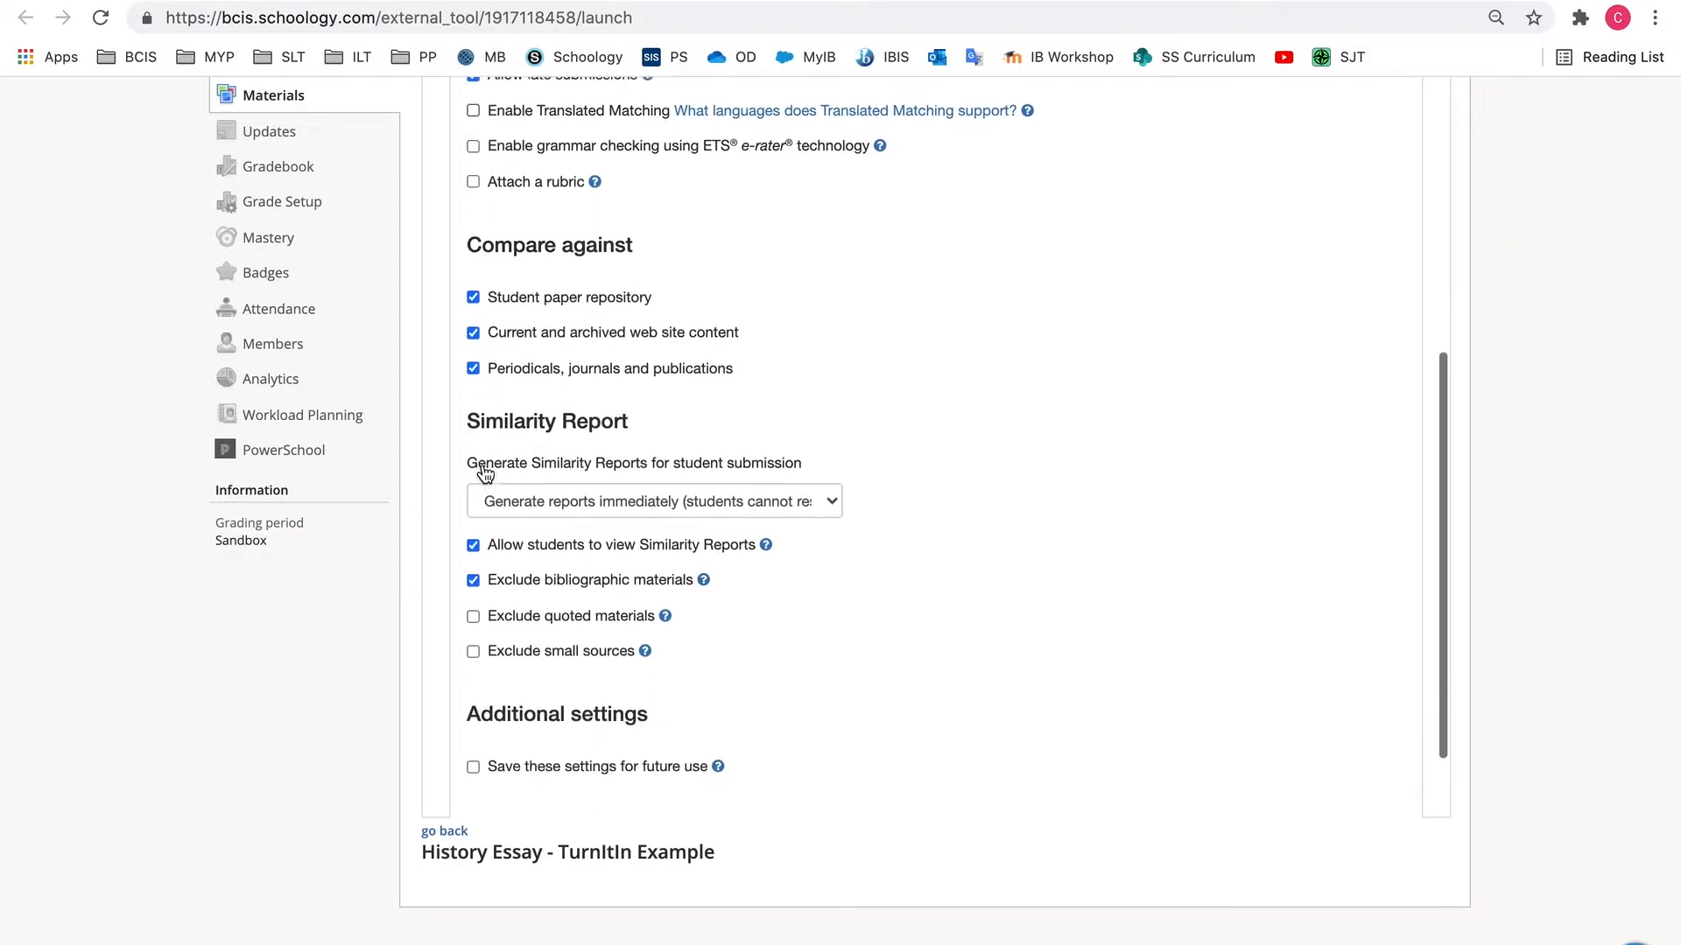
pyautogui.scroll(-1, 477, 272)
pyautogui.scroll(-1, 478, 305)
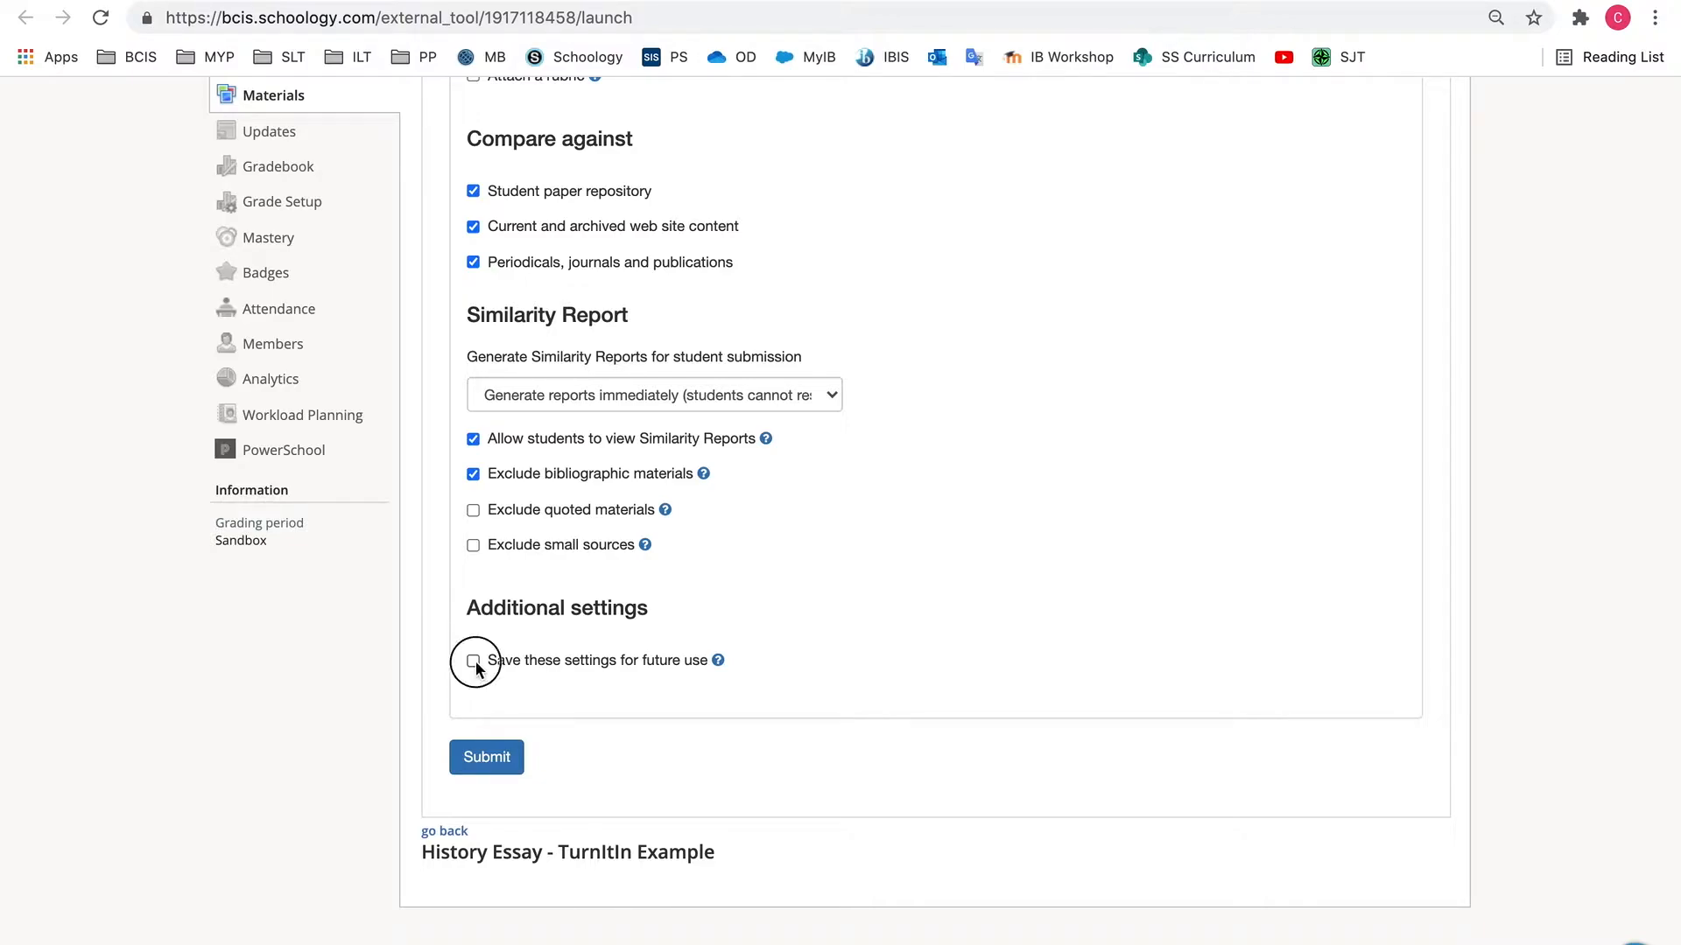
# Save the Turnitin assignment's settings and look over the saved assignment form
pyautogui.click(491, 762)
pyautogui.scroll(-9, 814, 420)
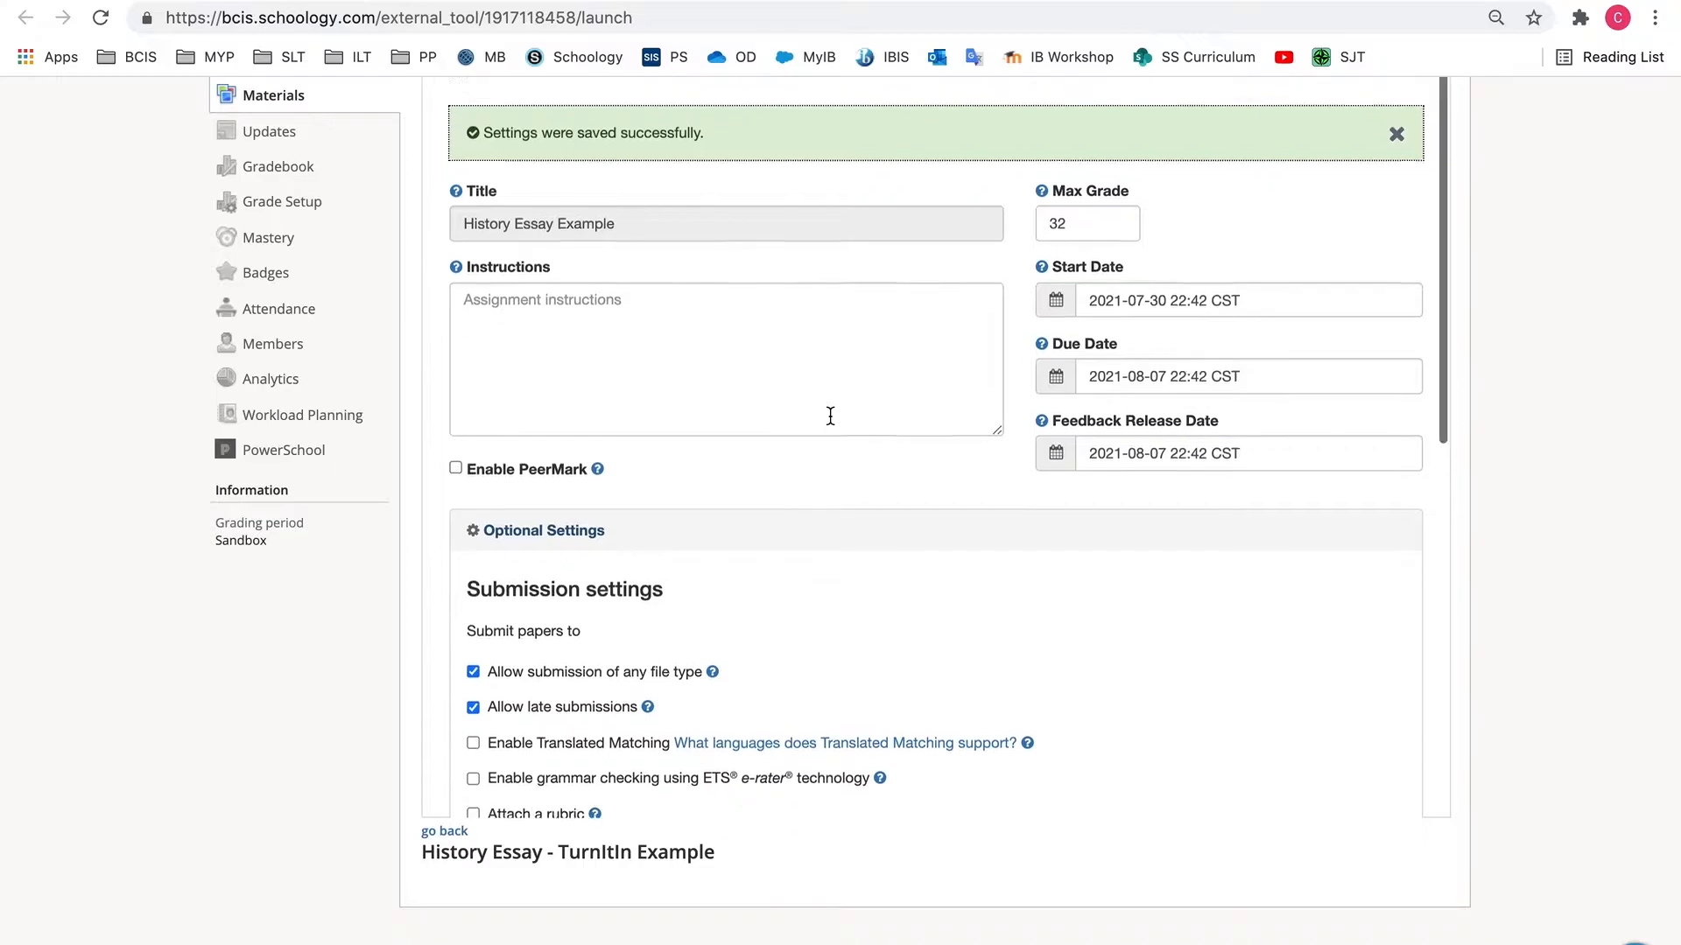
pyautogui.scroll(12, 830, 416)
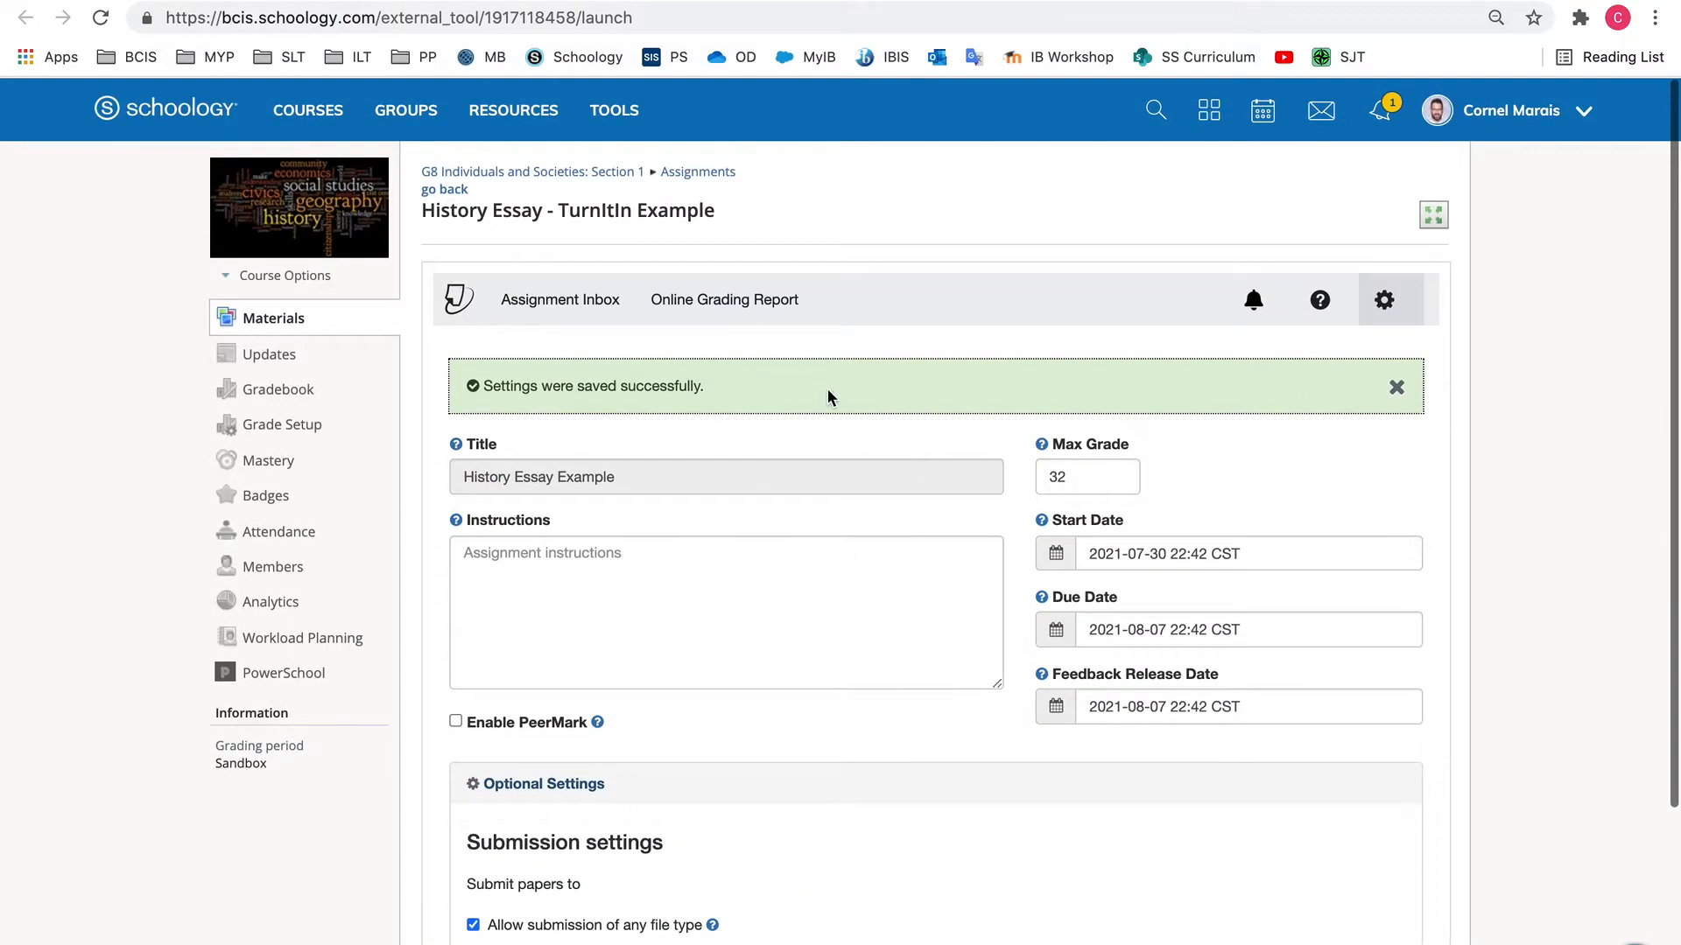
pyautogui.click(558, 301)
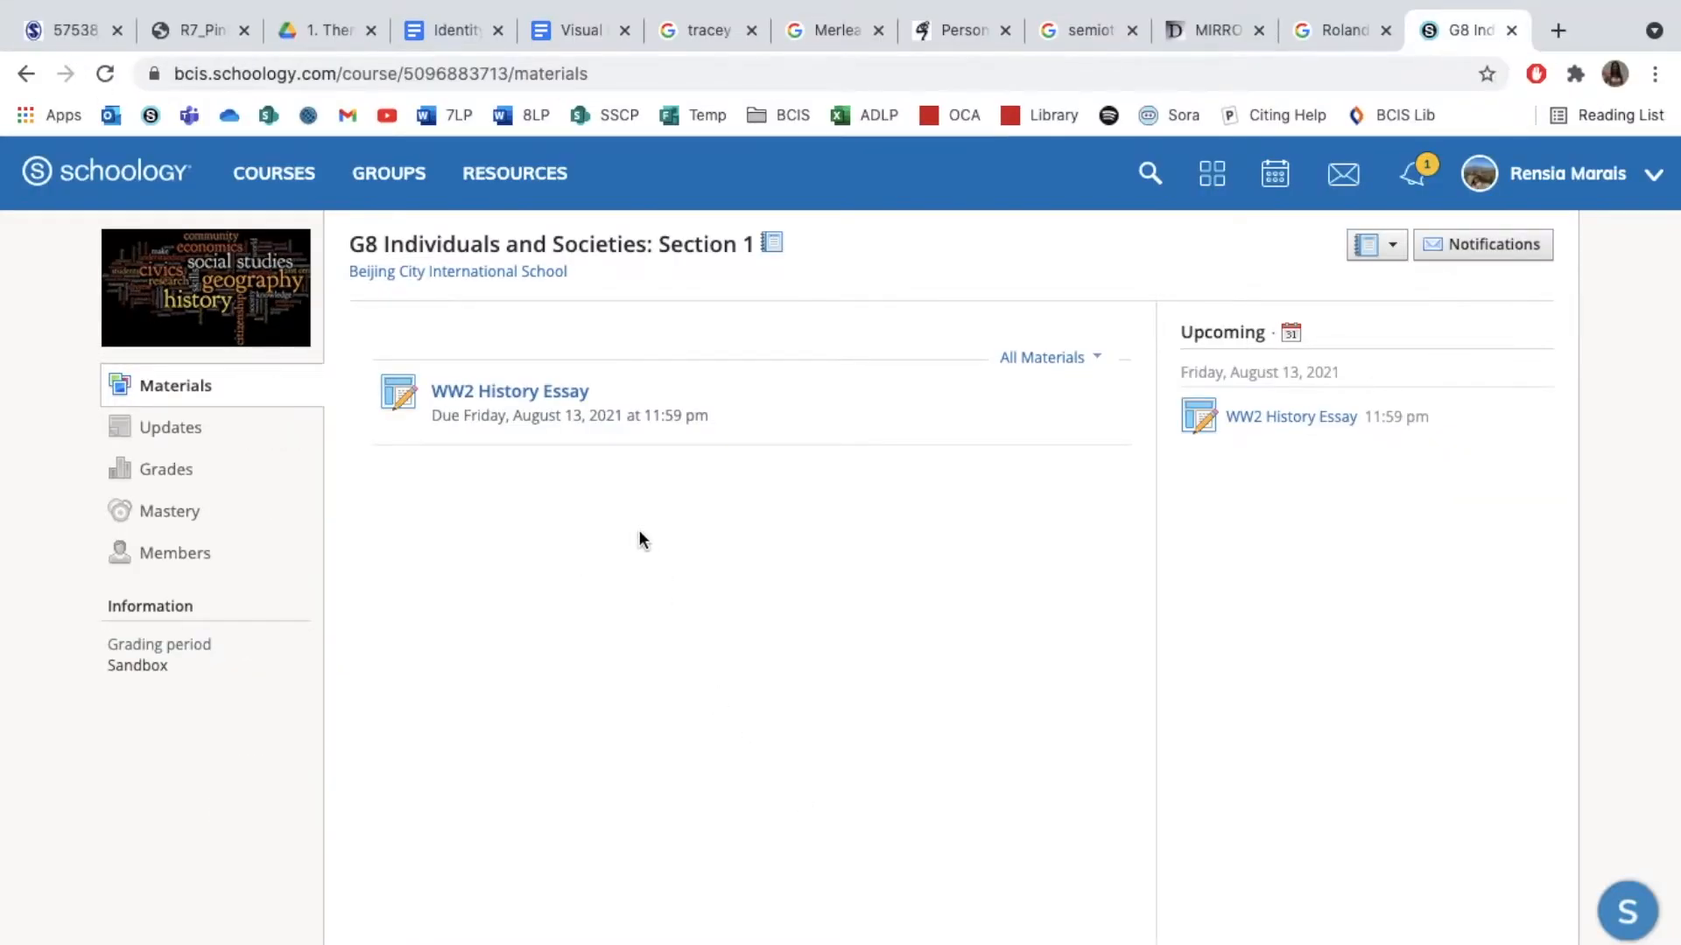
# Open the WW2 History Essay assignment from the student's course materials and look through its description, rubric and attachments
pyautogui.click(500, 393)
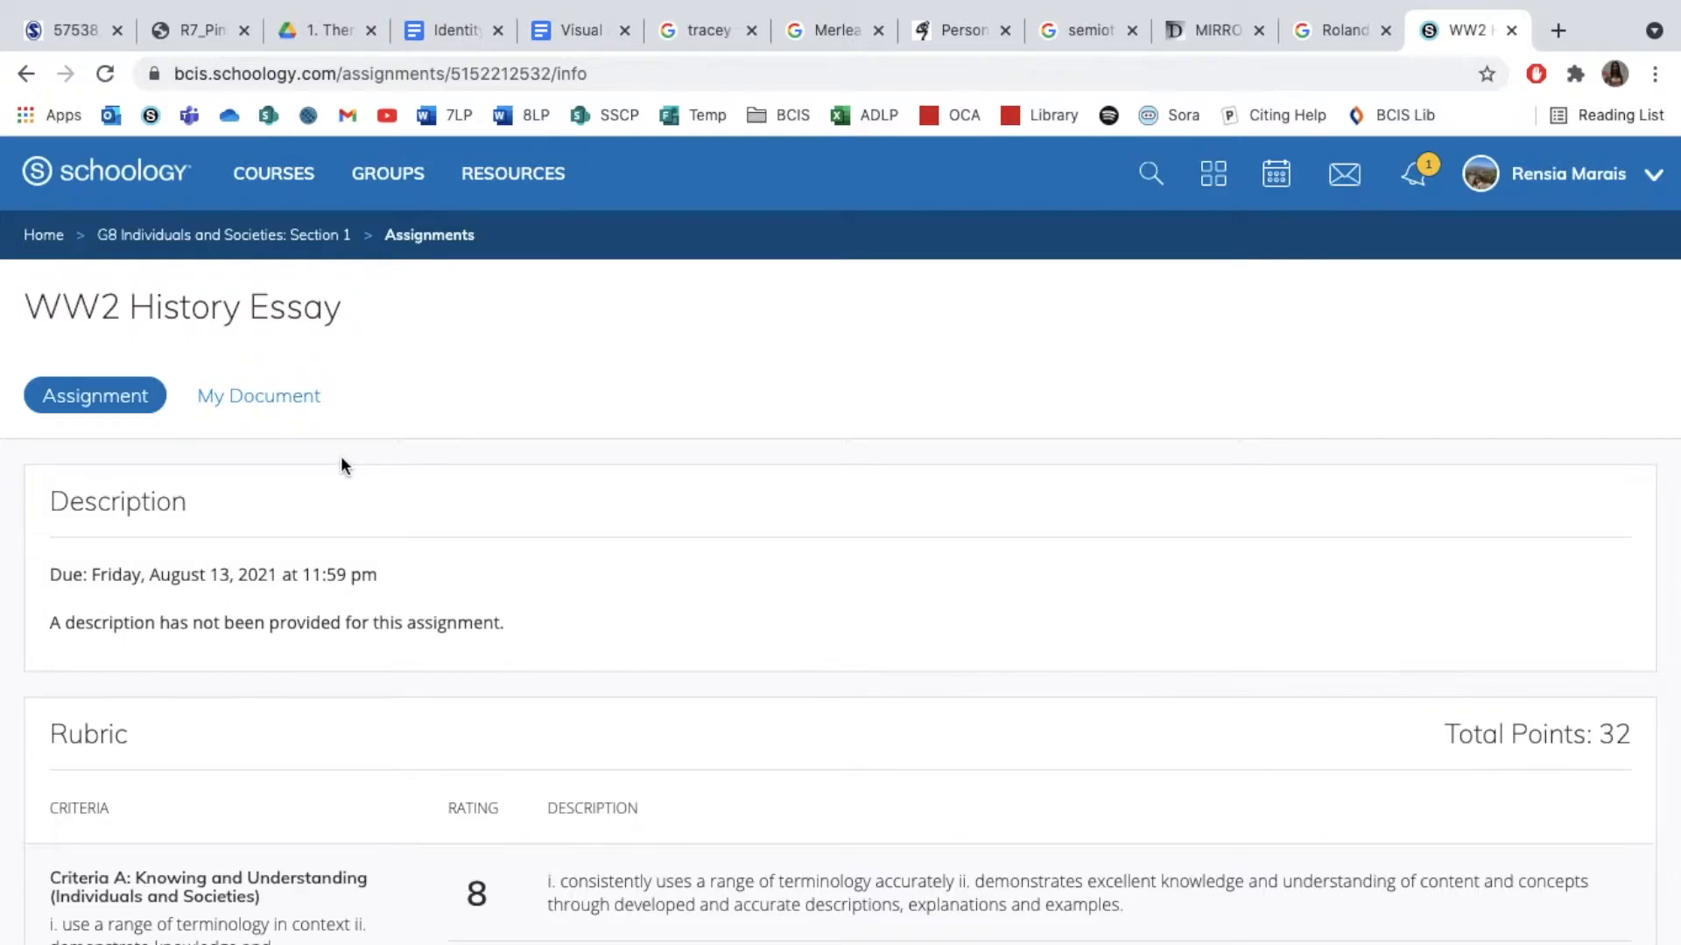
pyautogui.scroll(-4, 341, 464)
pyautogui.scroll(-20, 342, 466)
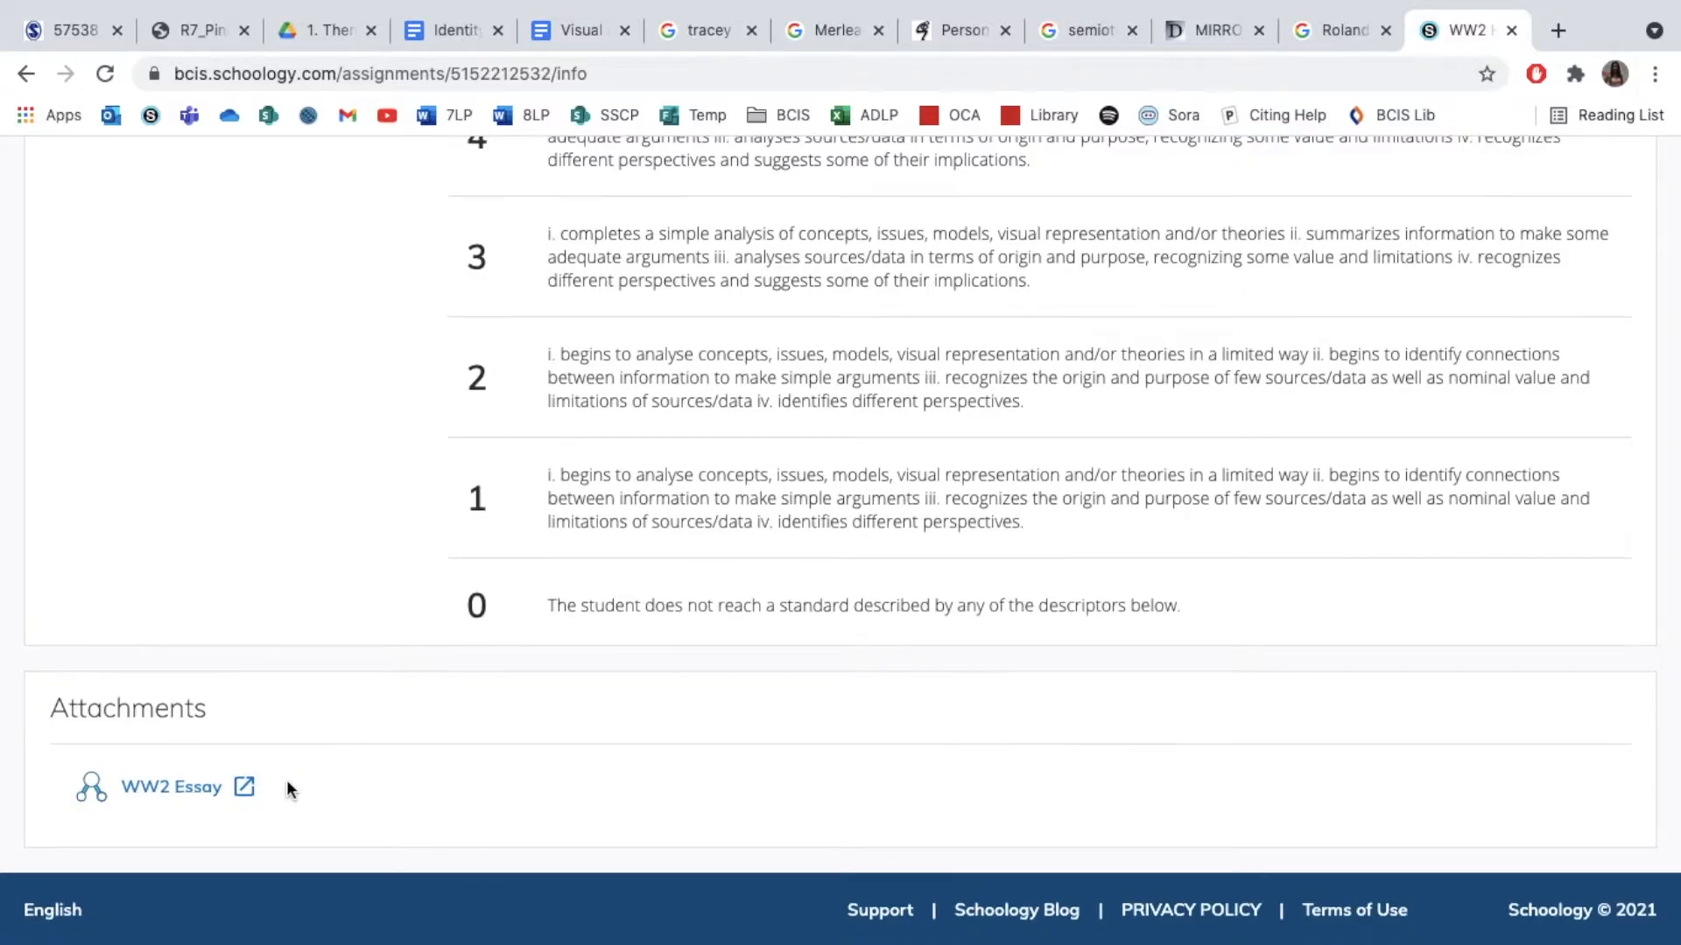
pyautogui.scroll(20, 286, 780)
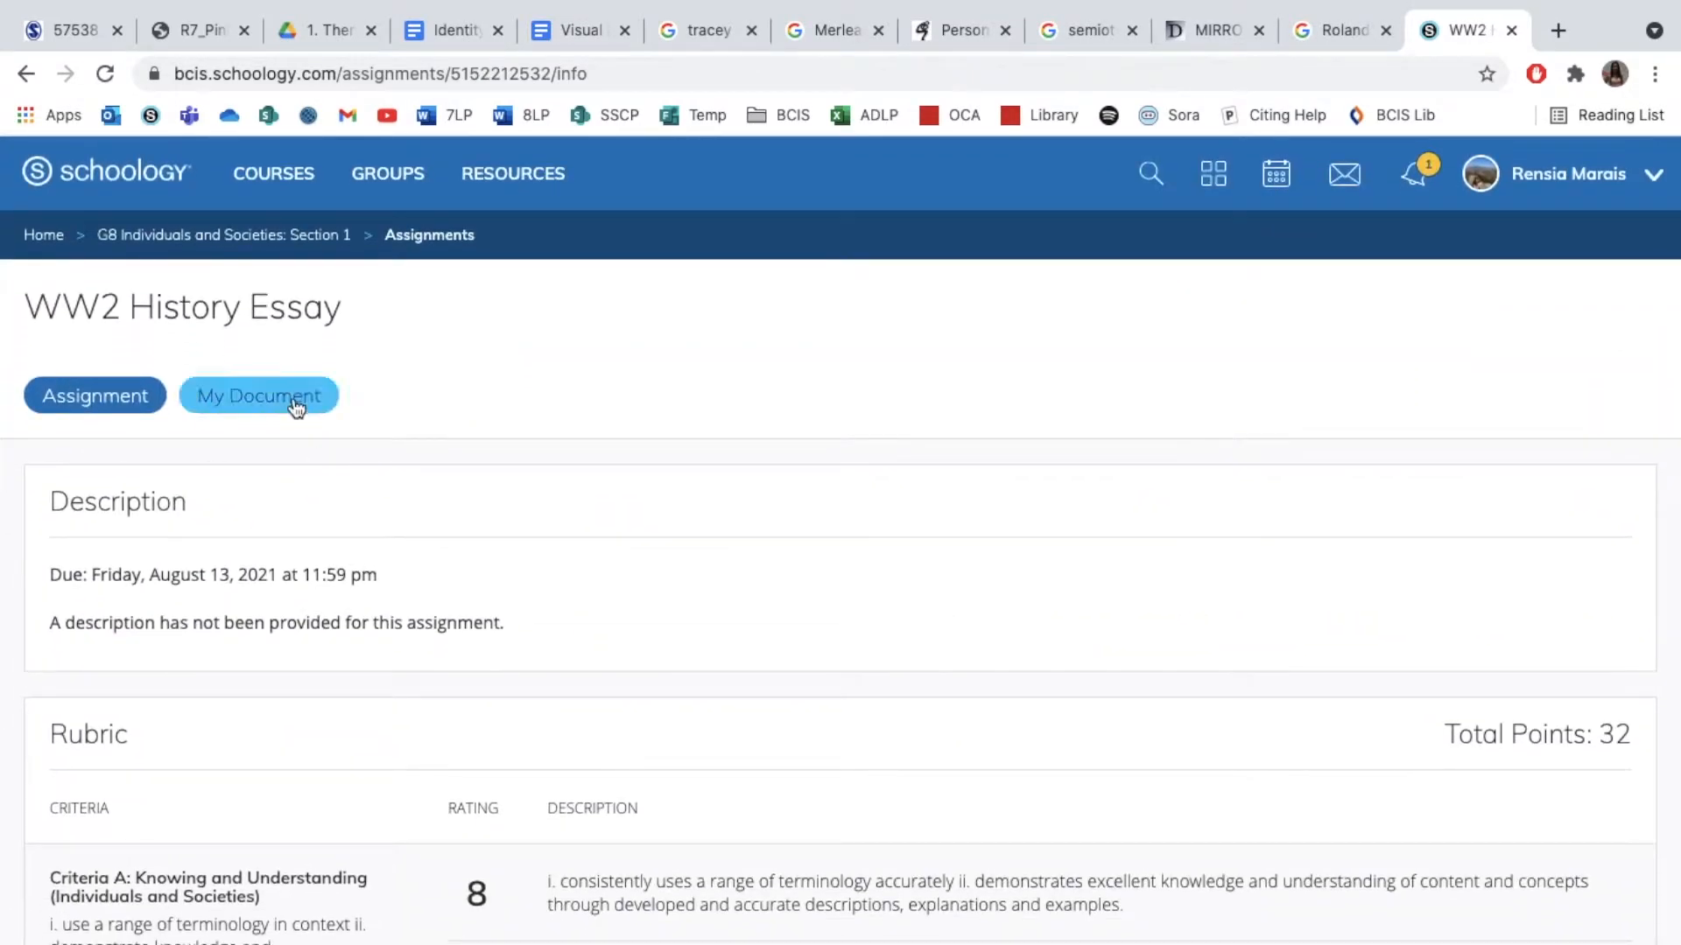
# Show the student's own assignment document, open it for editing in Word for the web to view the essay, and close it
pyautogui.click(274, 405)
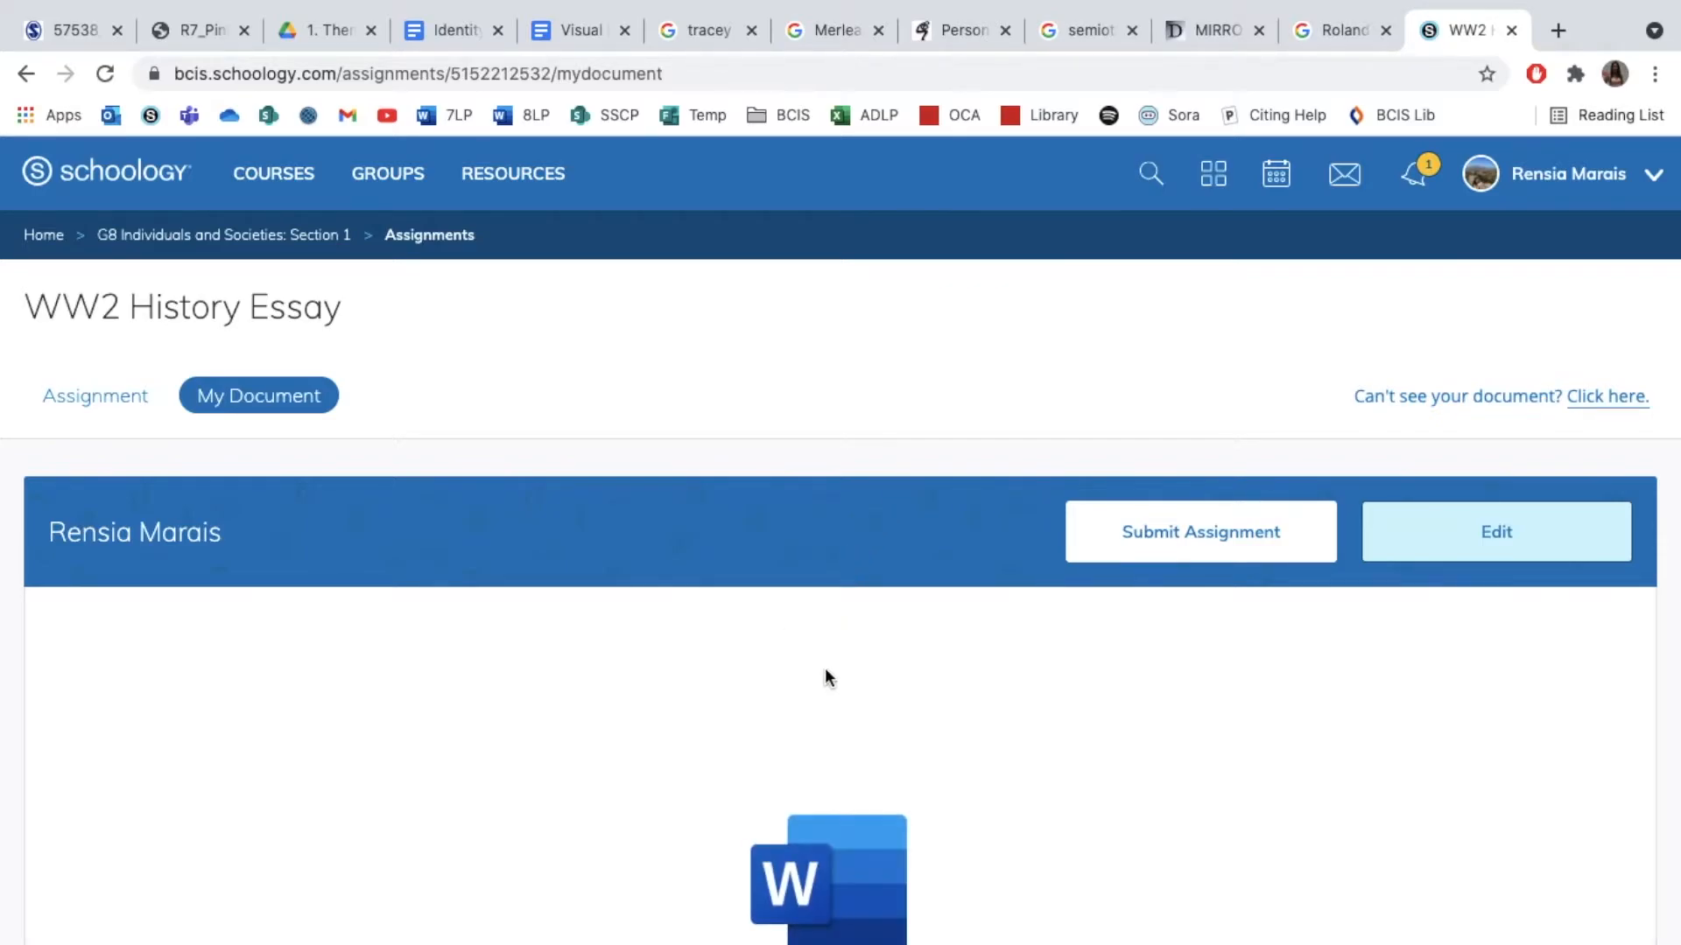
pyautogui.click(1477, 521)
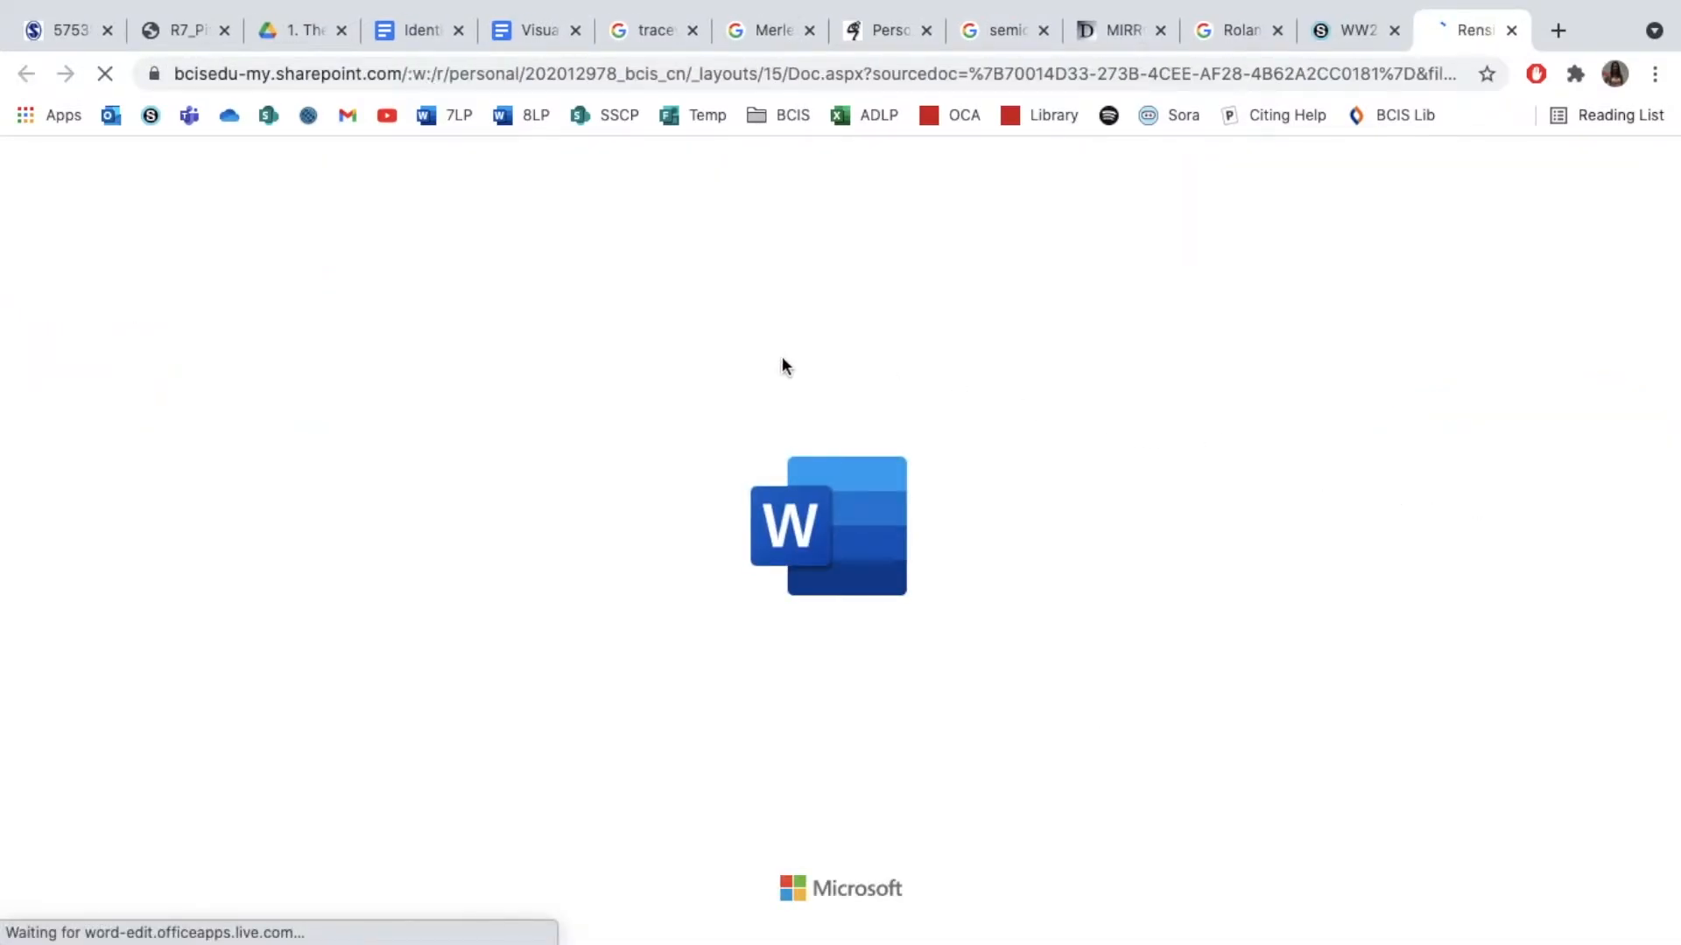
pyautogui.scroll(-15, 497, 481)
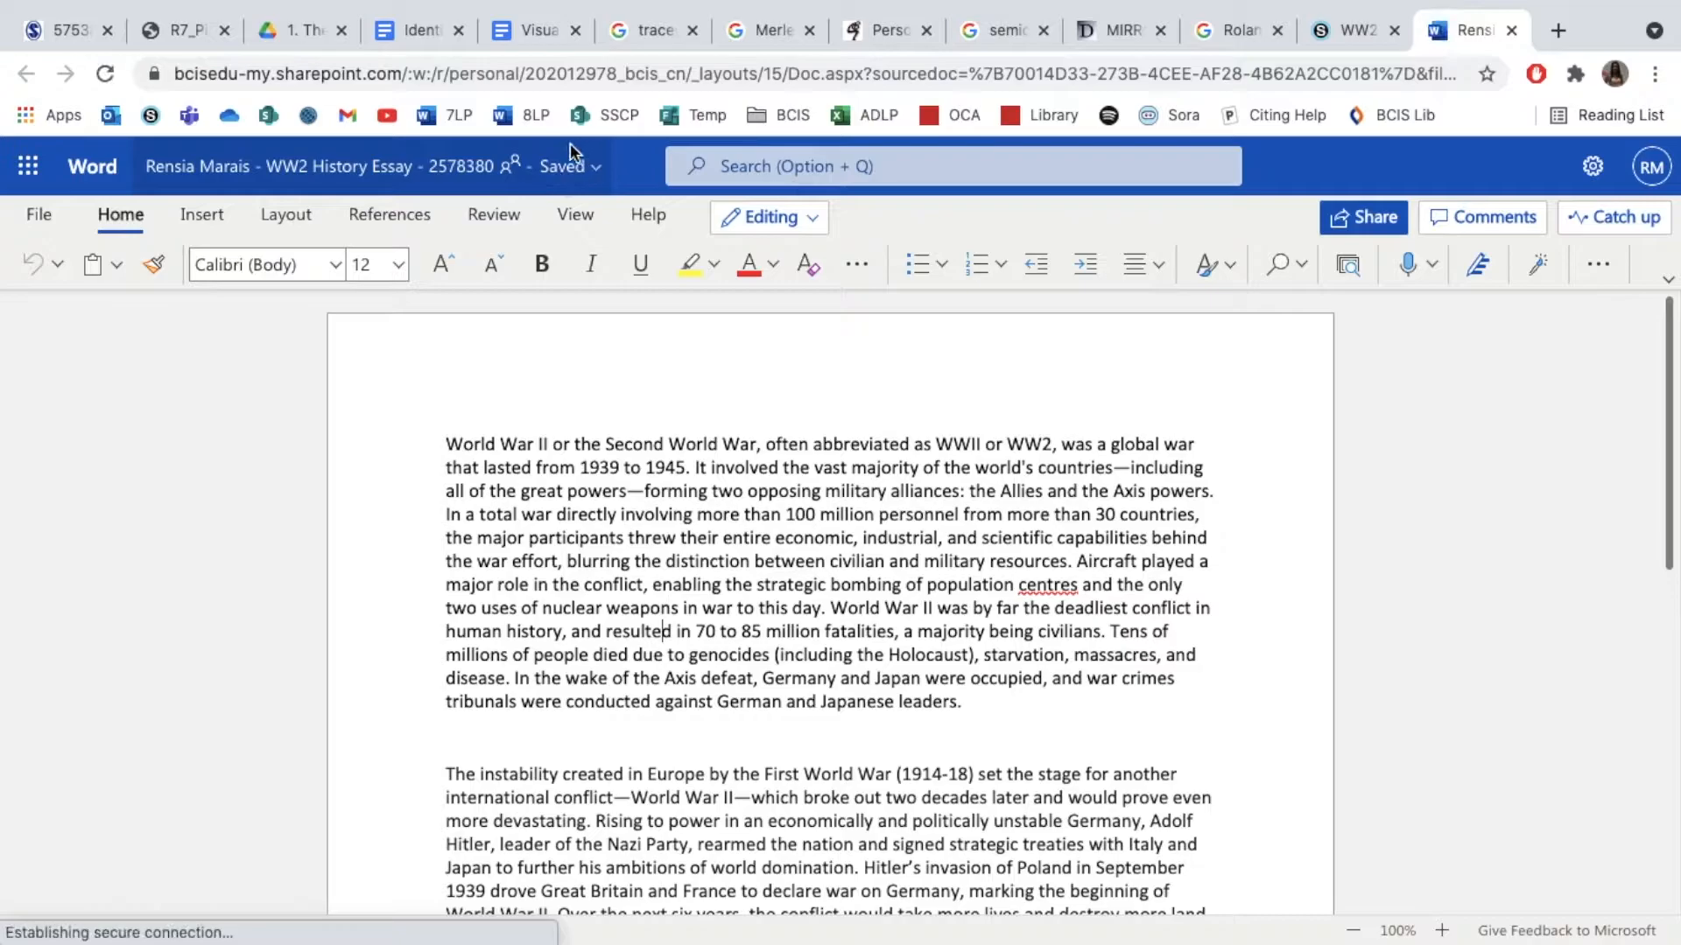
pyautogui.click(1517, 33)
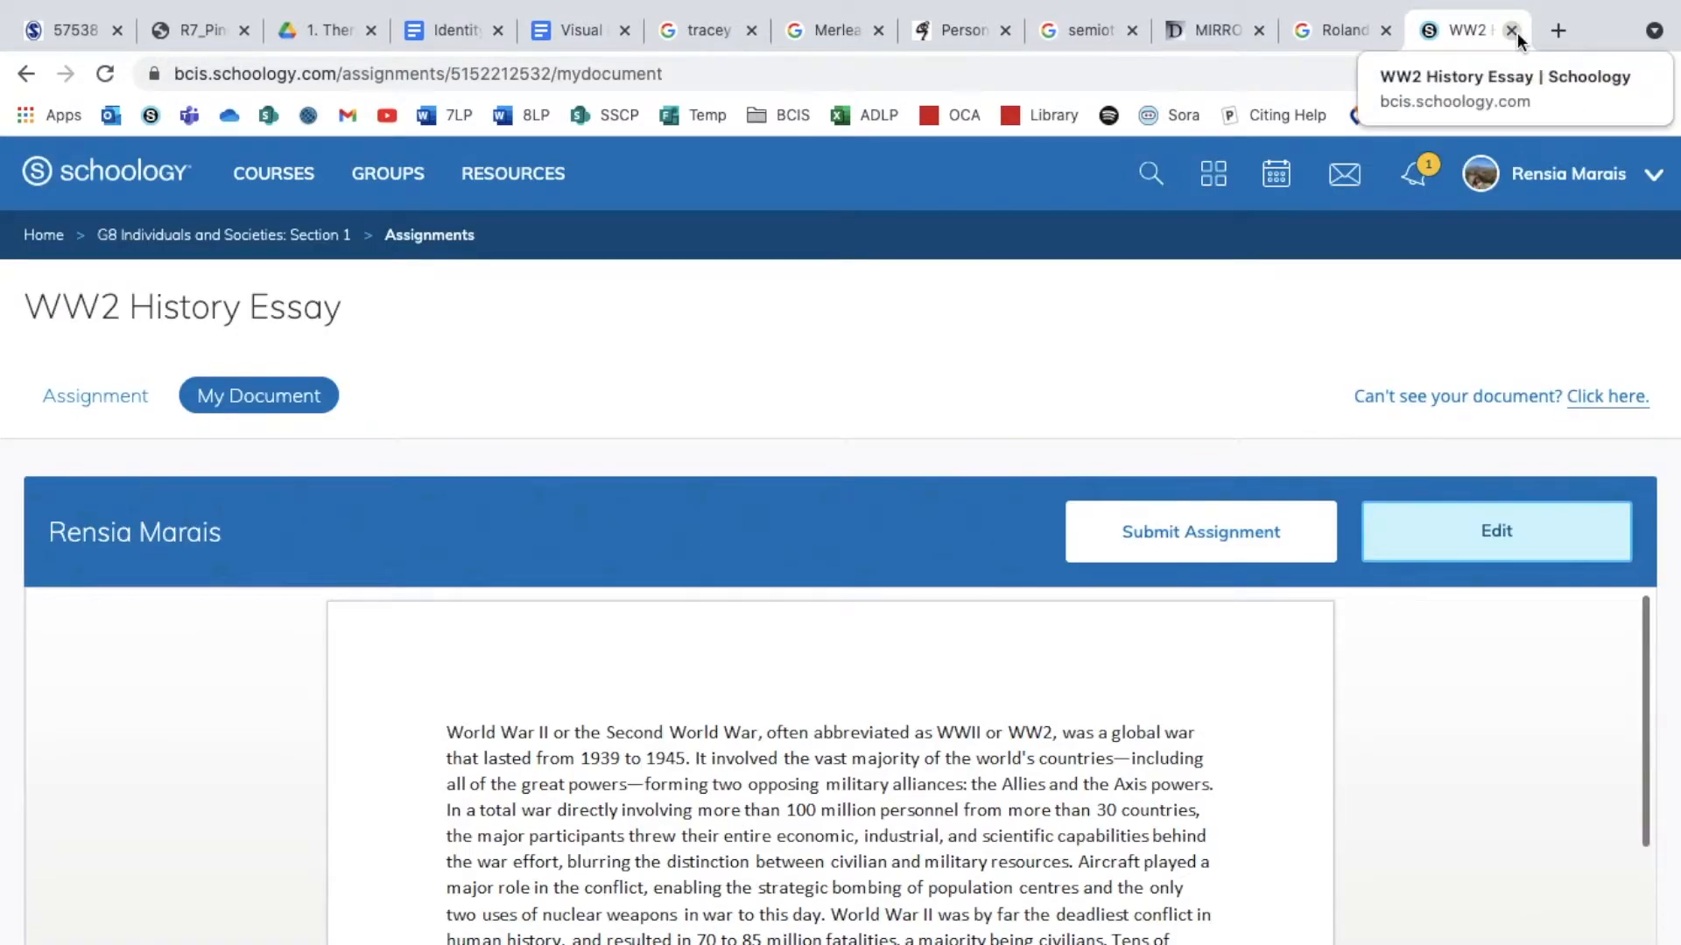
# Reopen the essay in Word for the web, download a PDF copy of it, and return to the Schoology assignment
pyautogui.click(1475, 536)
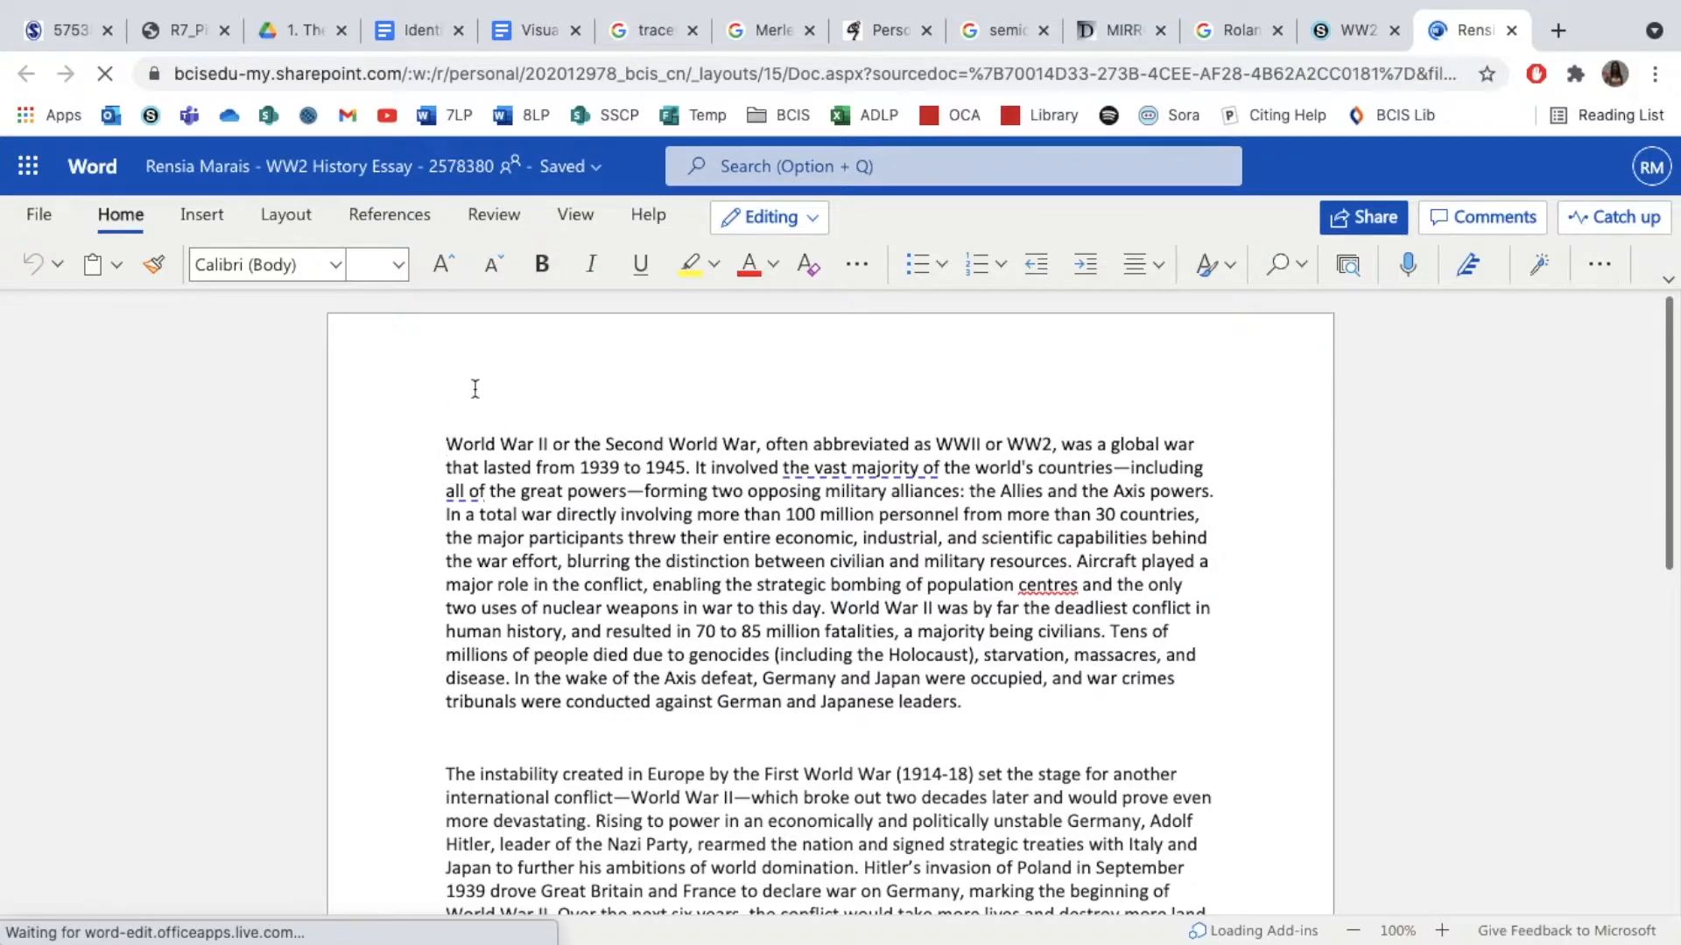
pyautogui.click(42, 217)
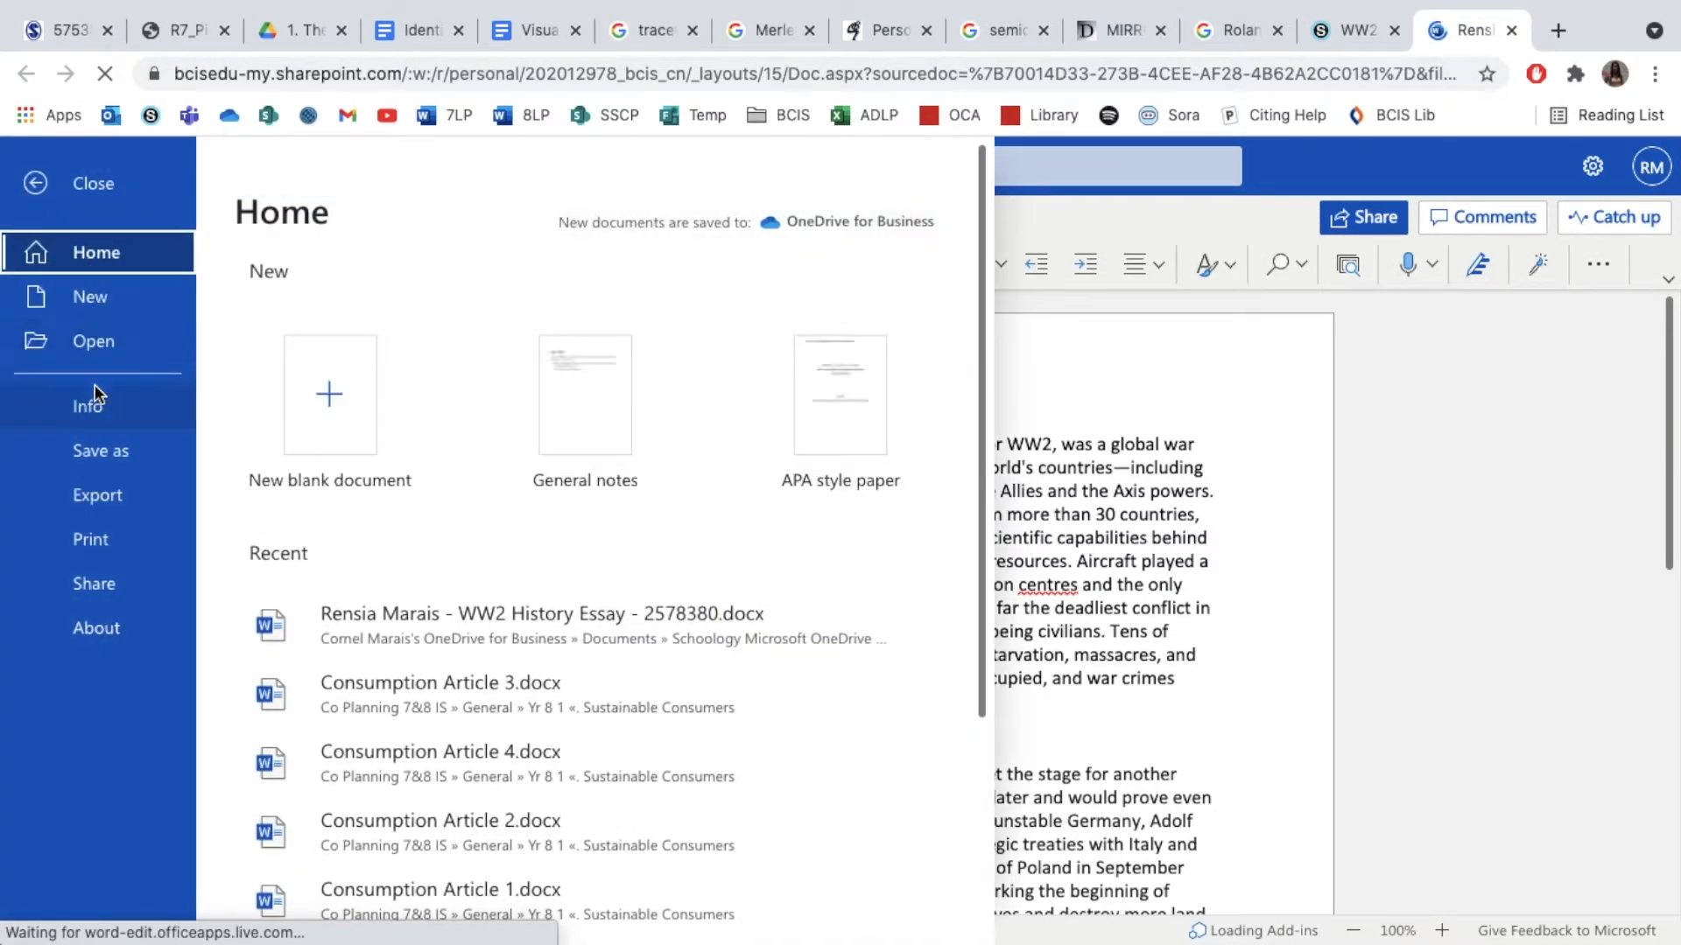
pyautogui.click(104, 450)
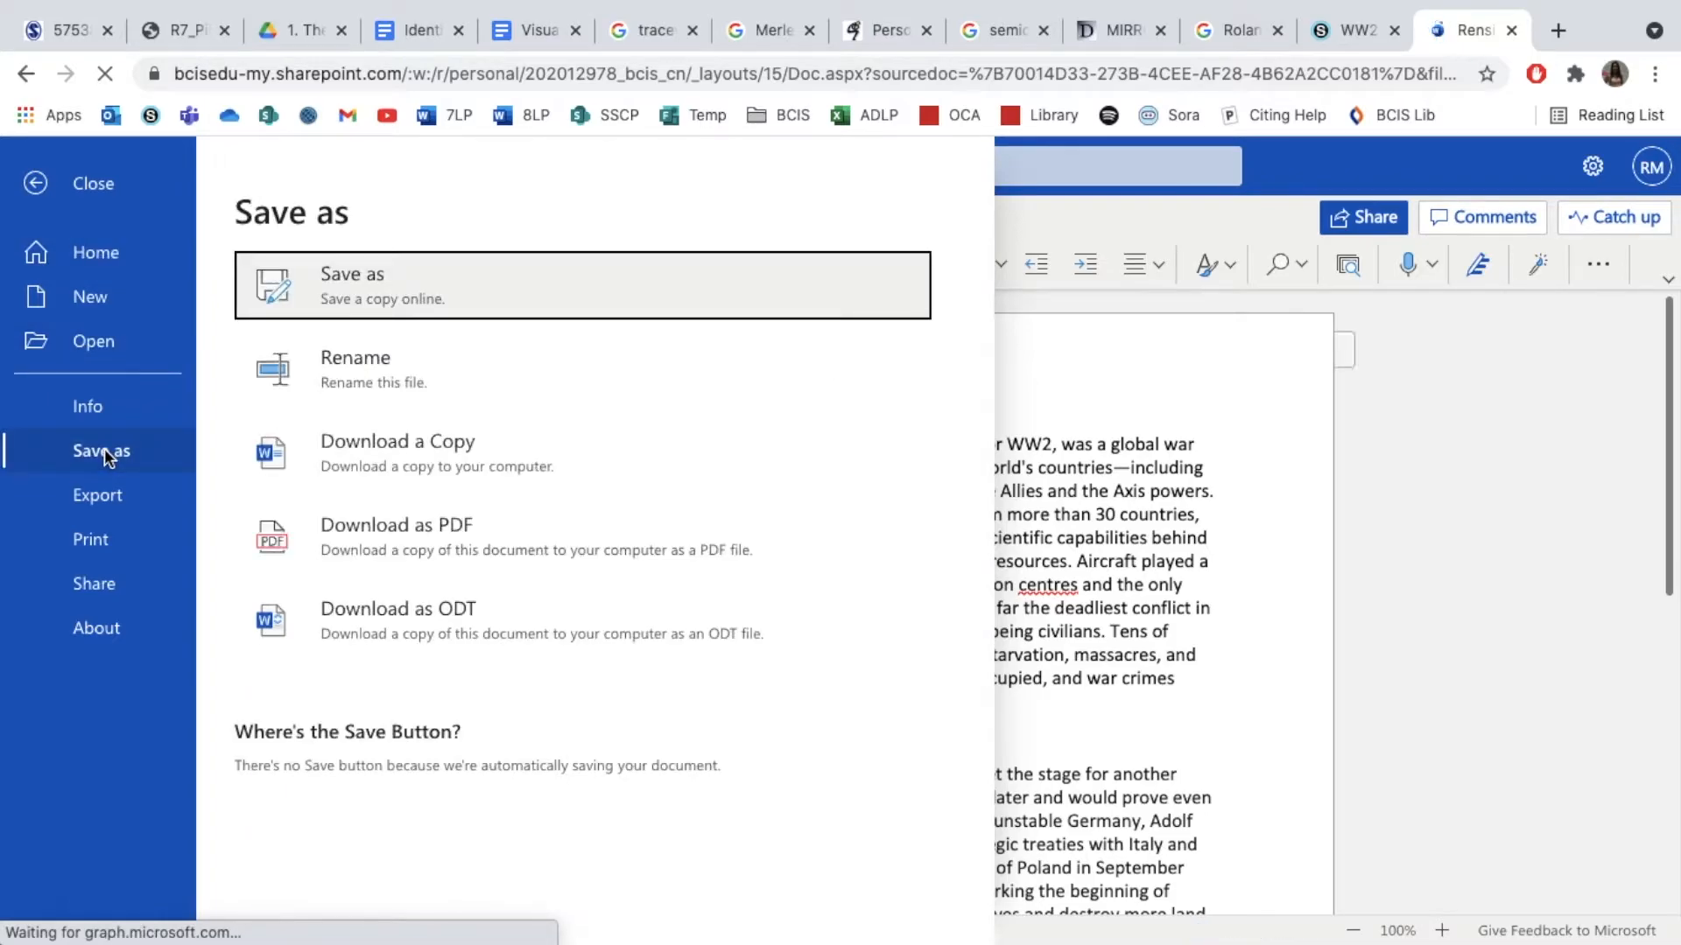
pyautogui.click(501, 529)
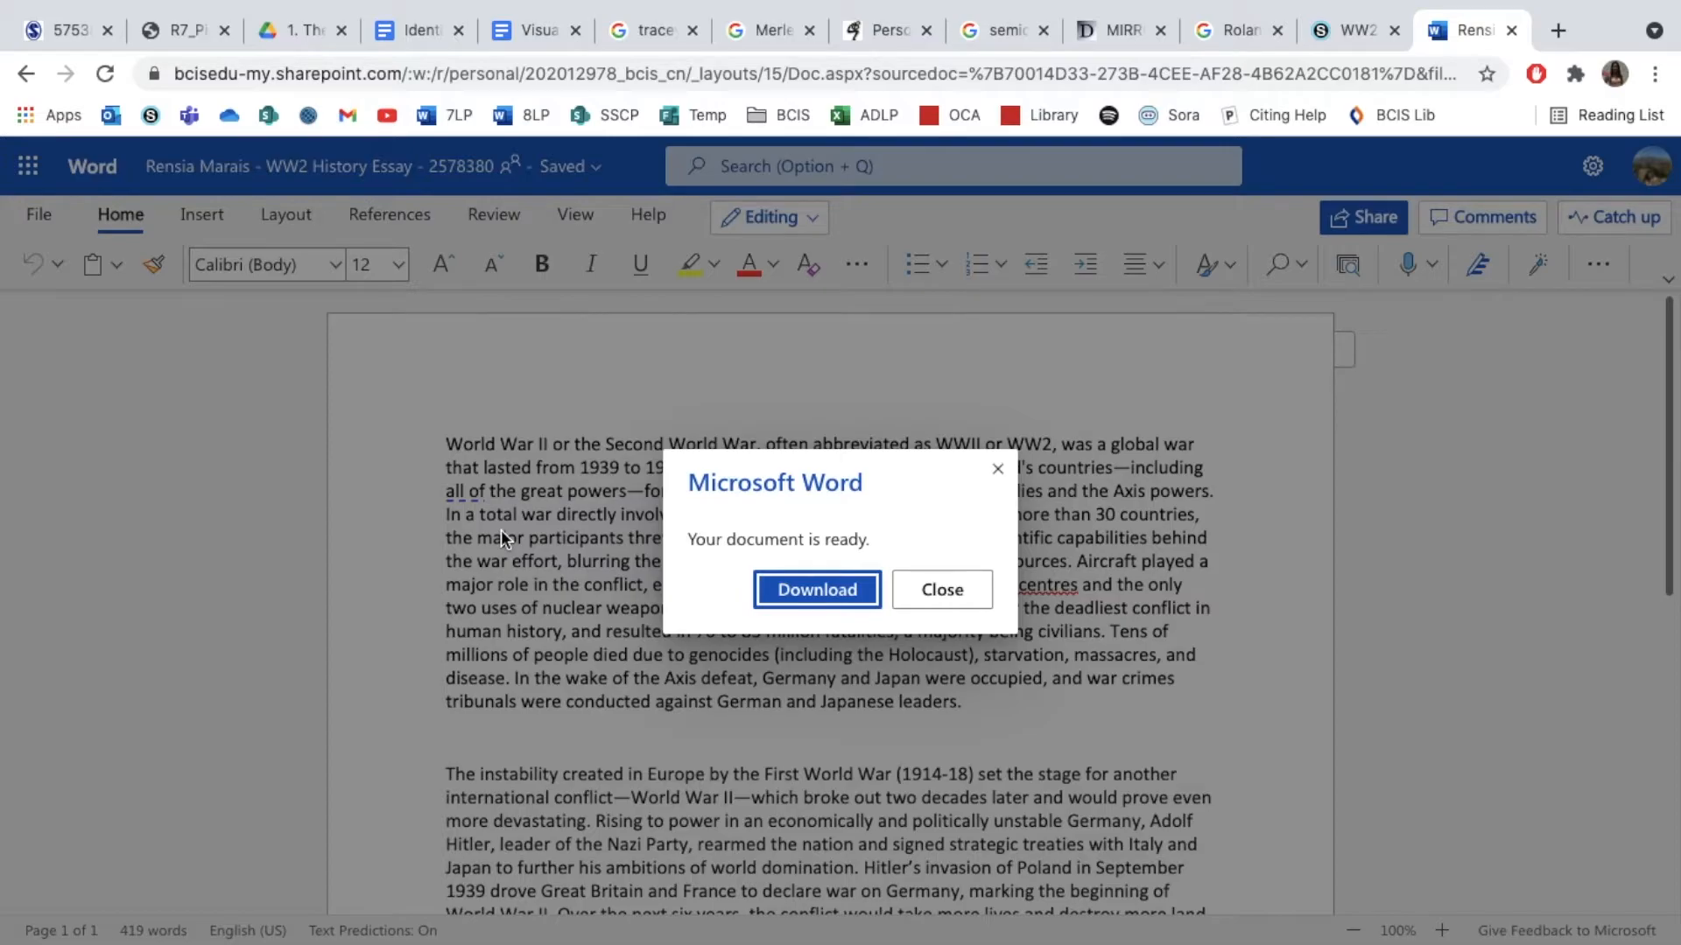
pyautogui.click(806, 587)
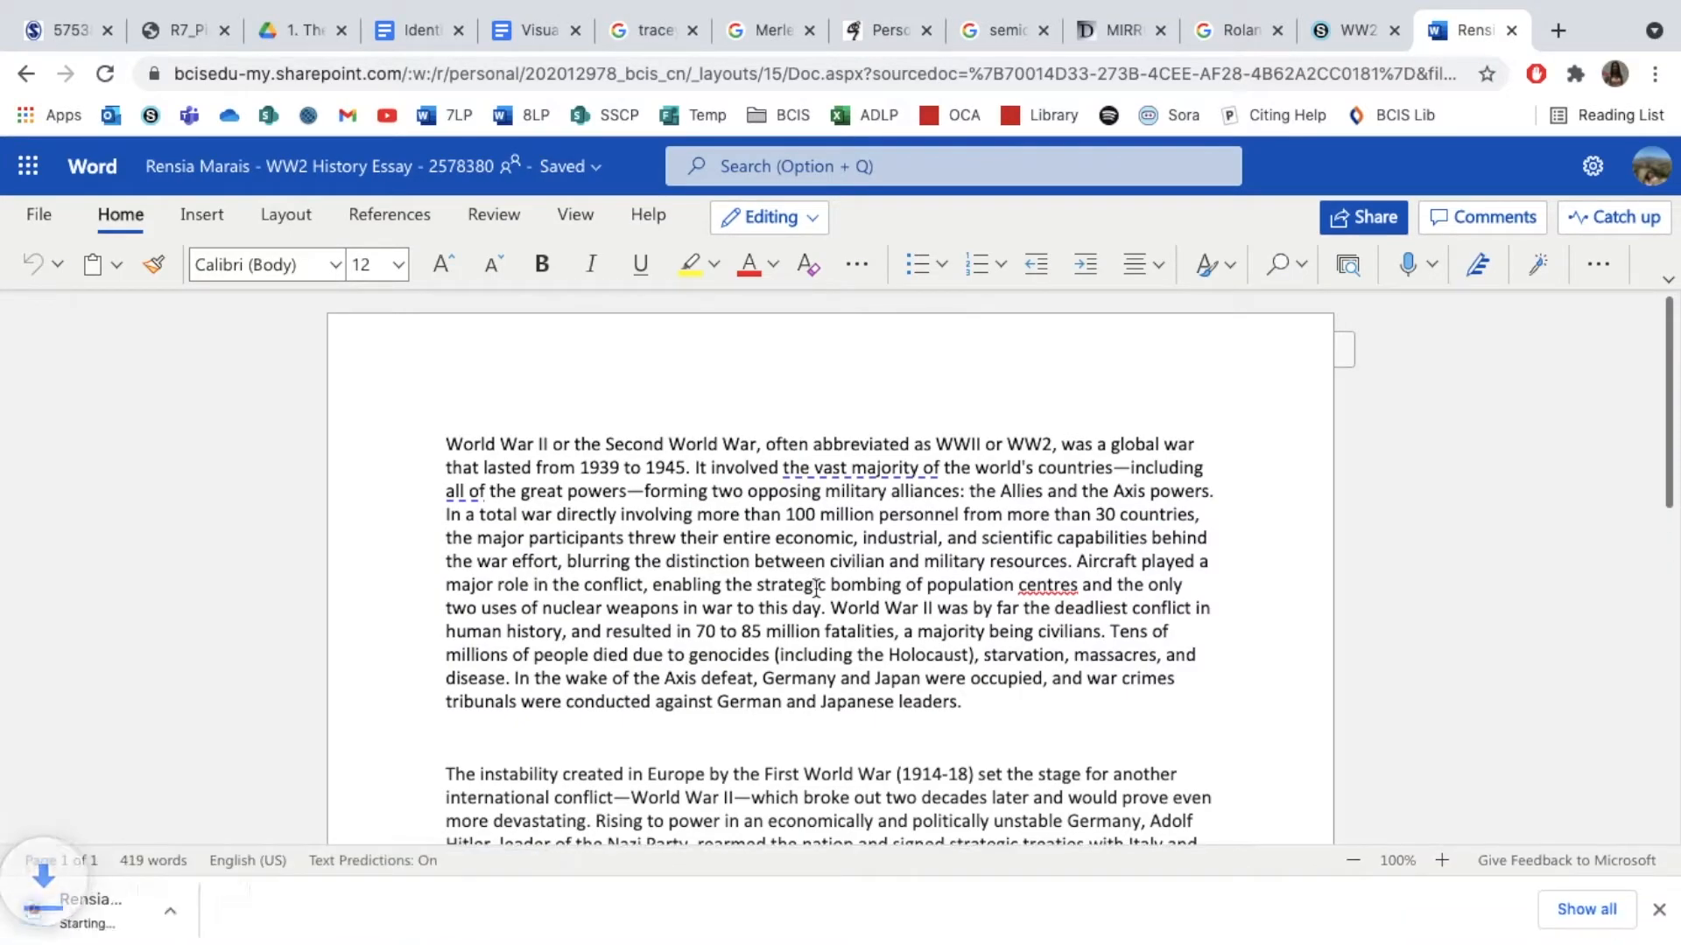
pyautogui.click(1511, 32)
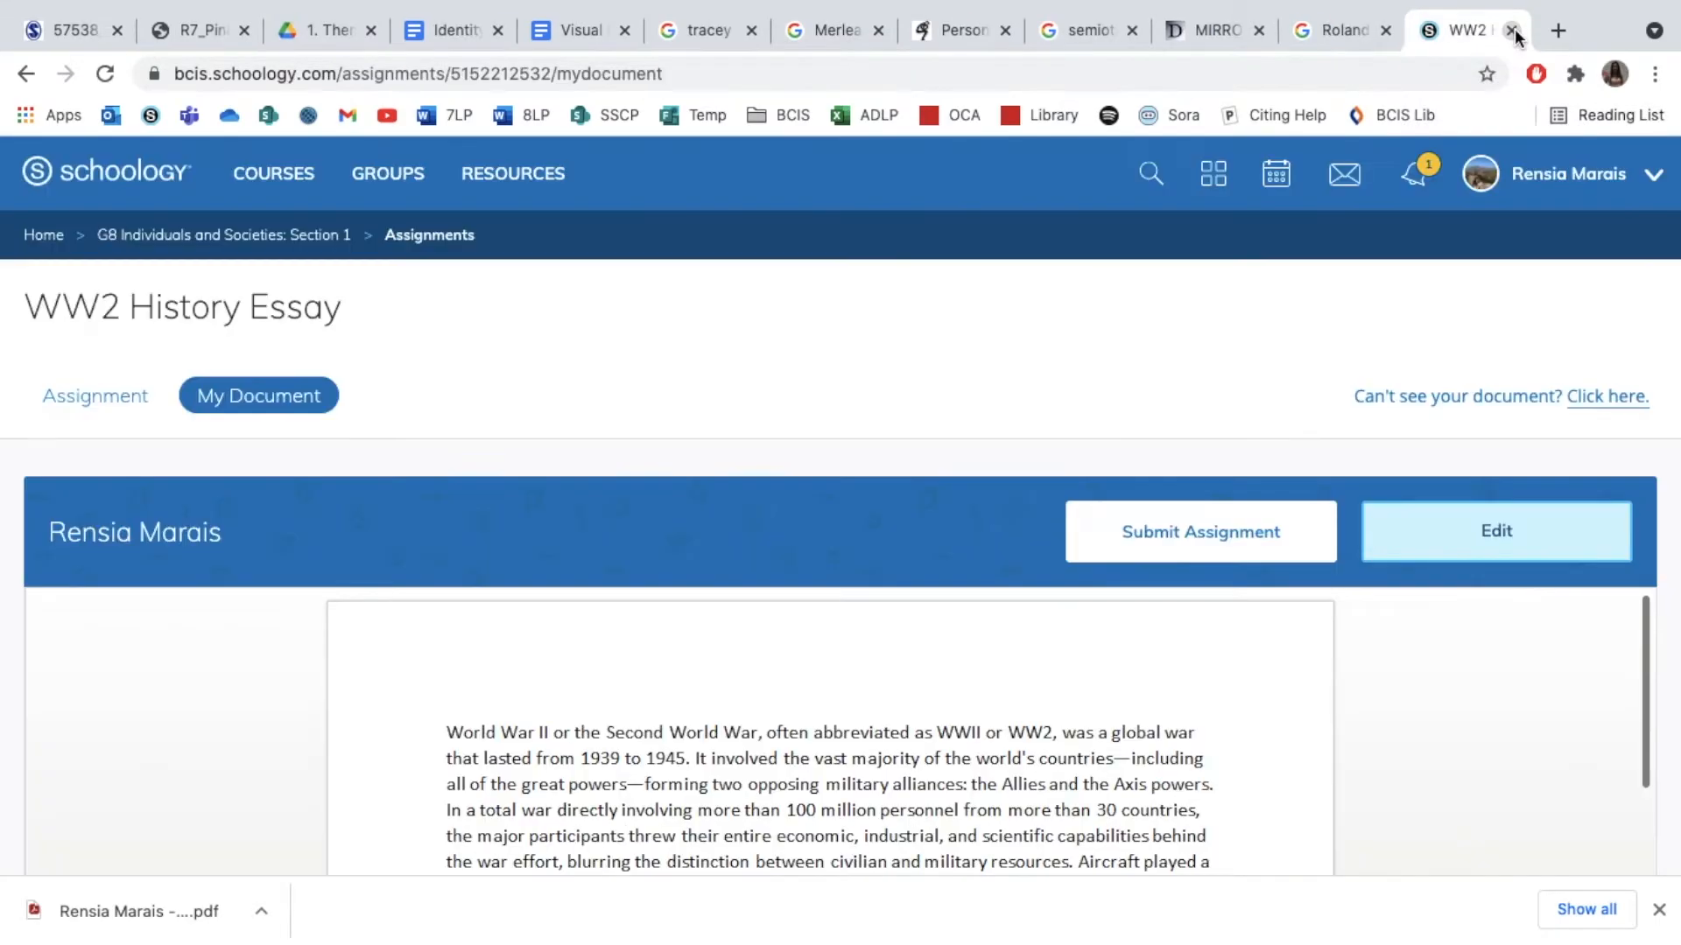
# Submit the student's WW2 History Essay document to the Schoology assignment and confirm the submission
pyautogui.click(1221, 547)
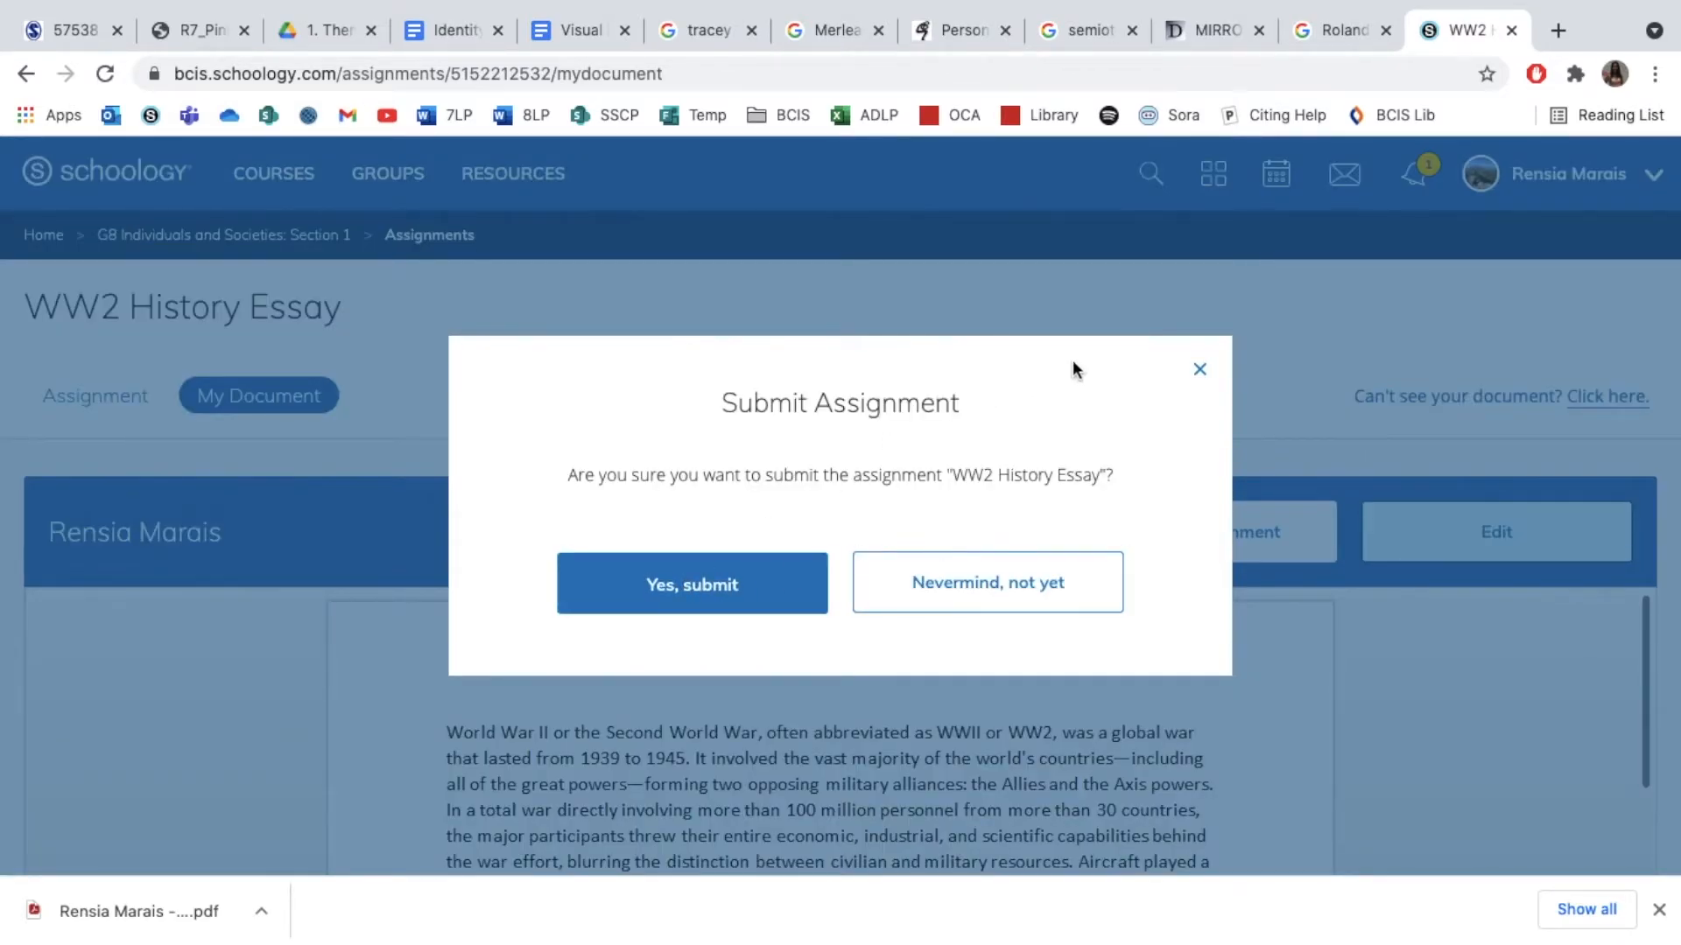
pyautogui.click(696, 582)
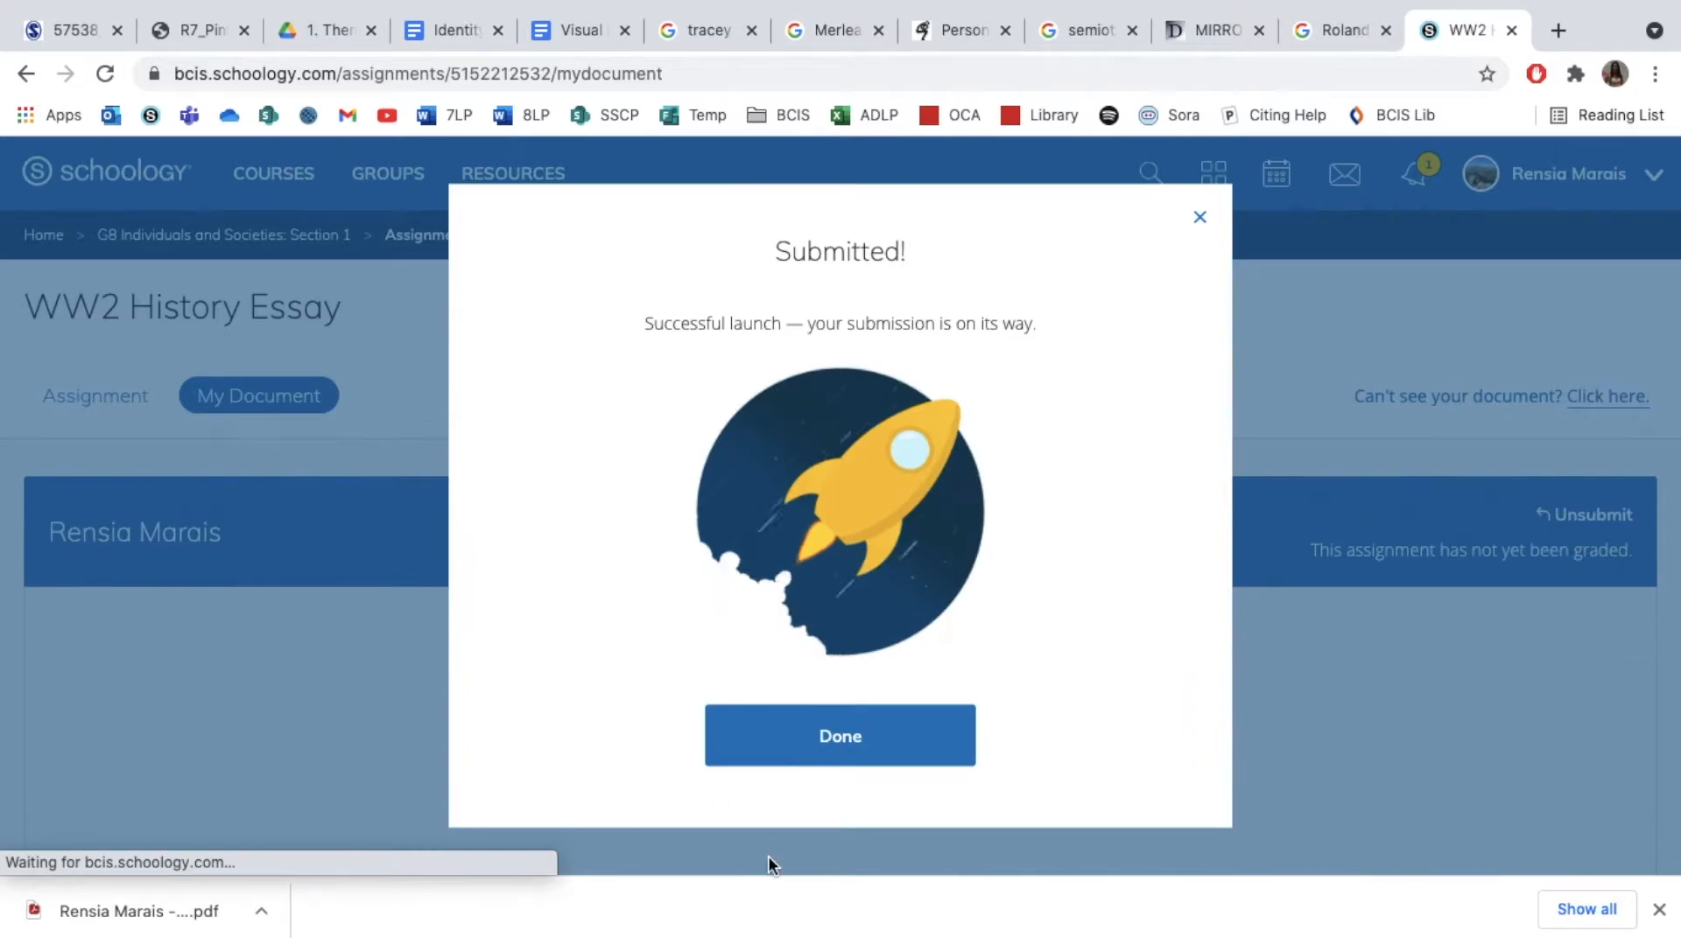
pyautogui.click(815, 751)
pyautogui.scroll(-5, 341, 492)
pyautogui.scroll(5, 341, 491)
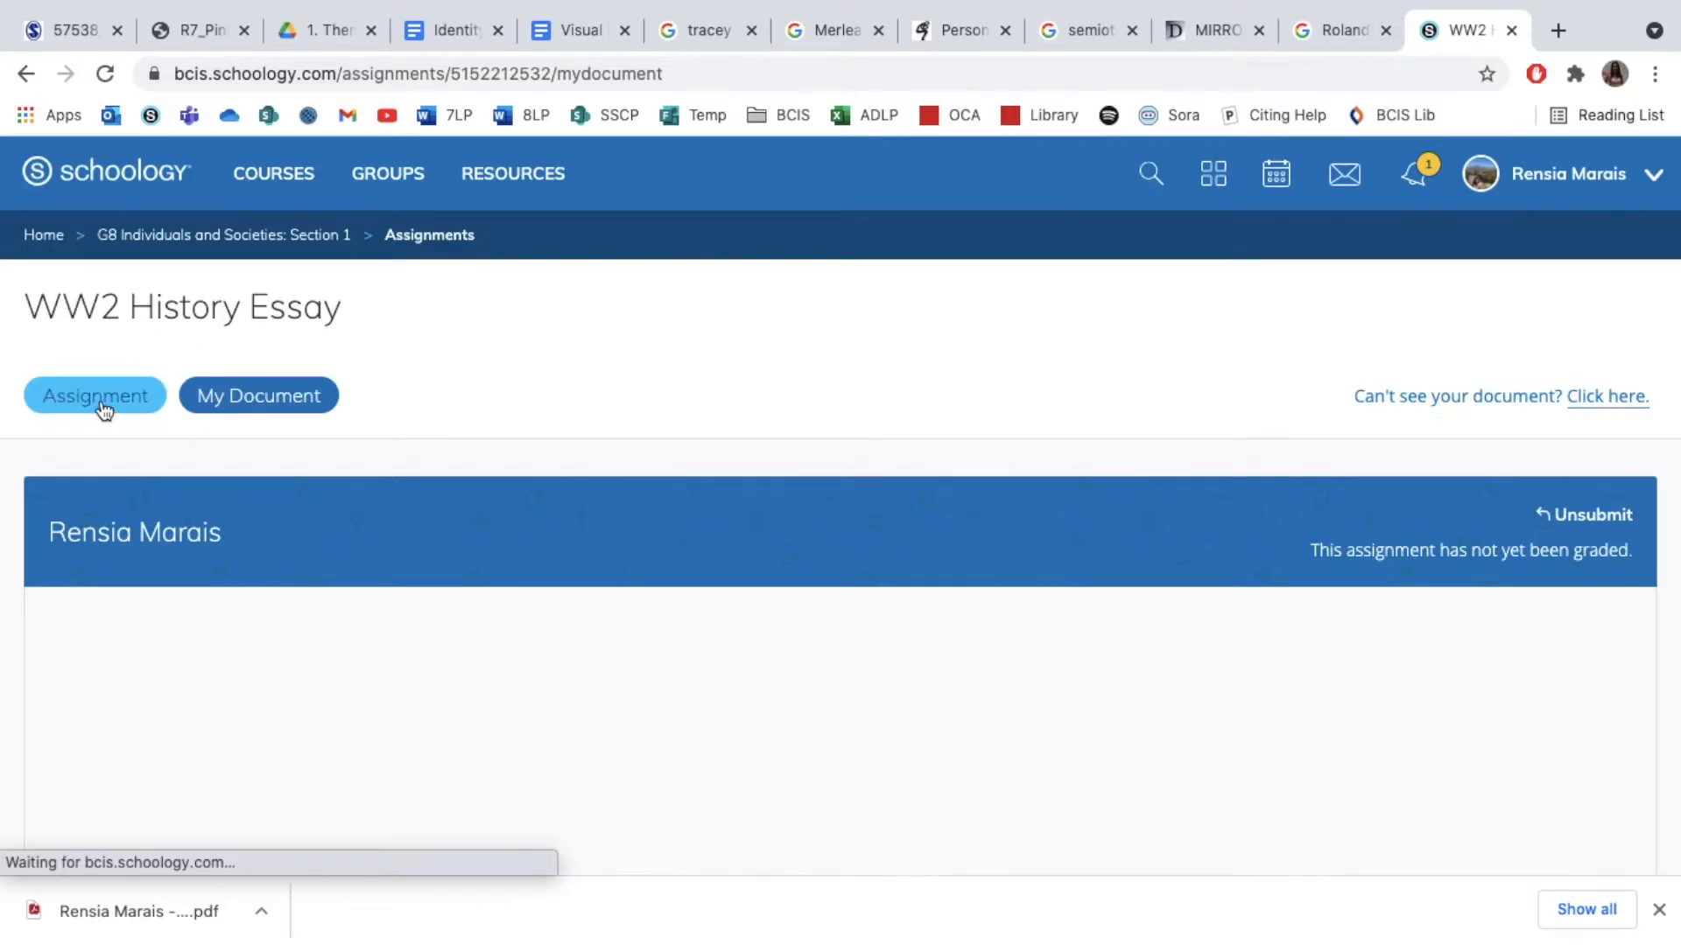
# Return to the main assignment view and open the attached "WW2 Essay" Turnitin tool below the rubric
pyautogui.click(101, 399)
pyautogui.scroll(-1, 275, 450)
pyautogui.scroll(-9, 274, 450)
pyautogui.scroll(10, 275, 450)
pyautogui.scroll(-10, 275, 450)
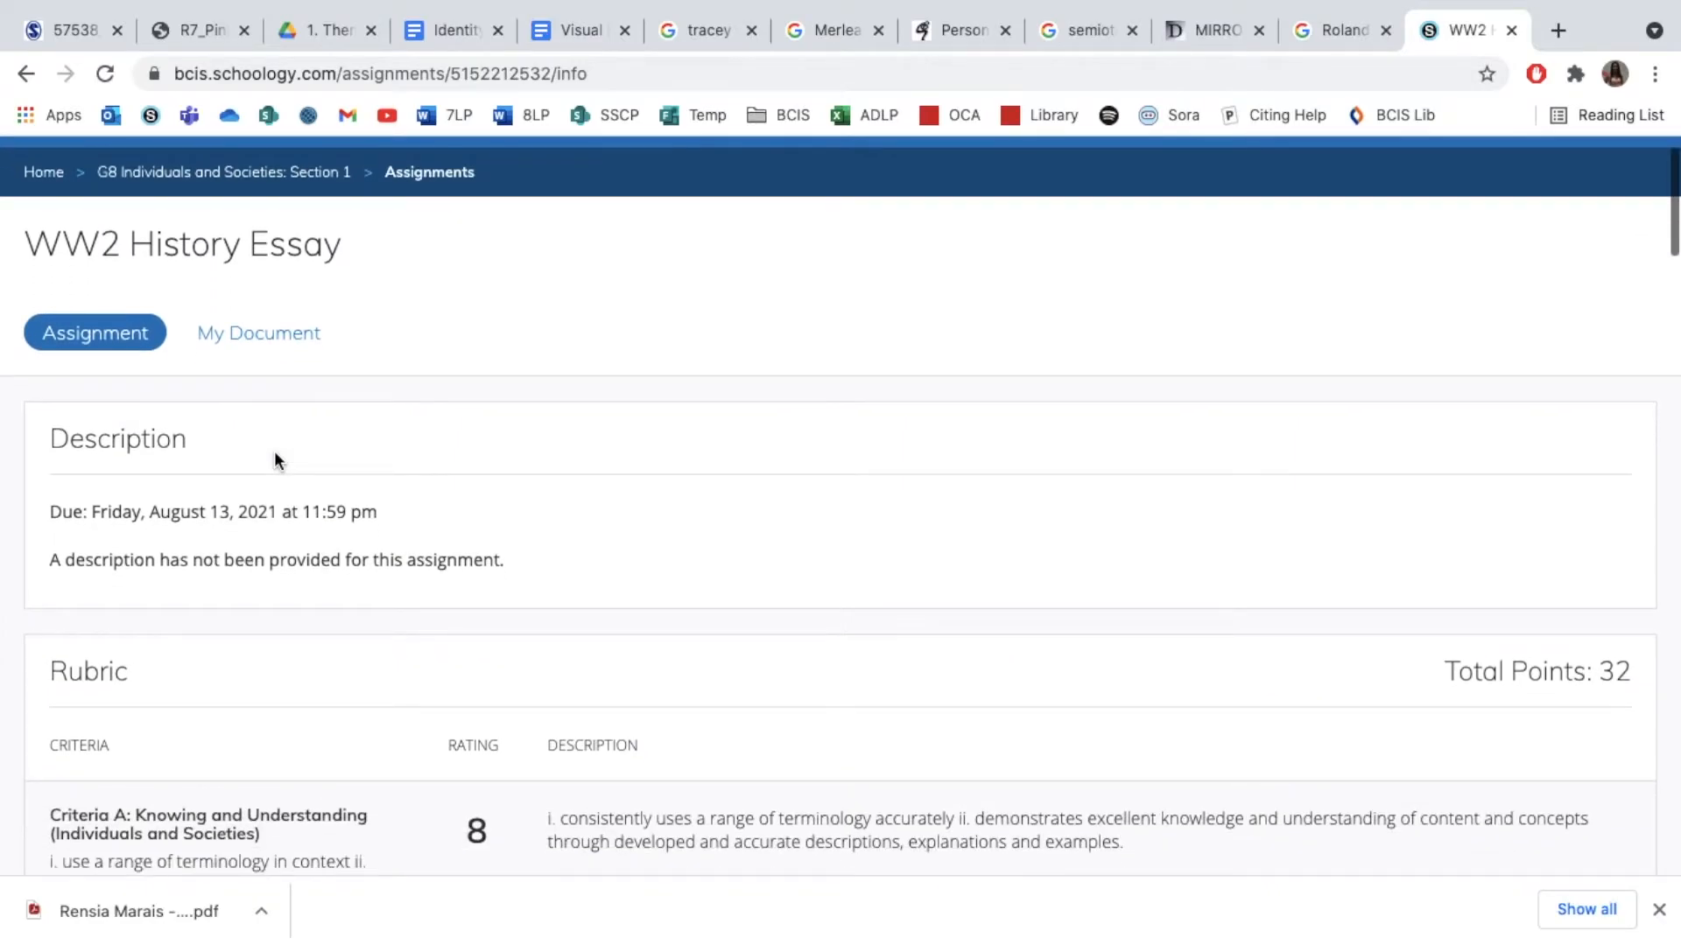
pyautogui.scroll(-6, 246, 492)
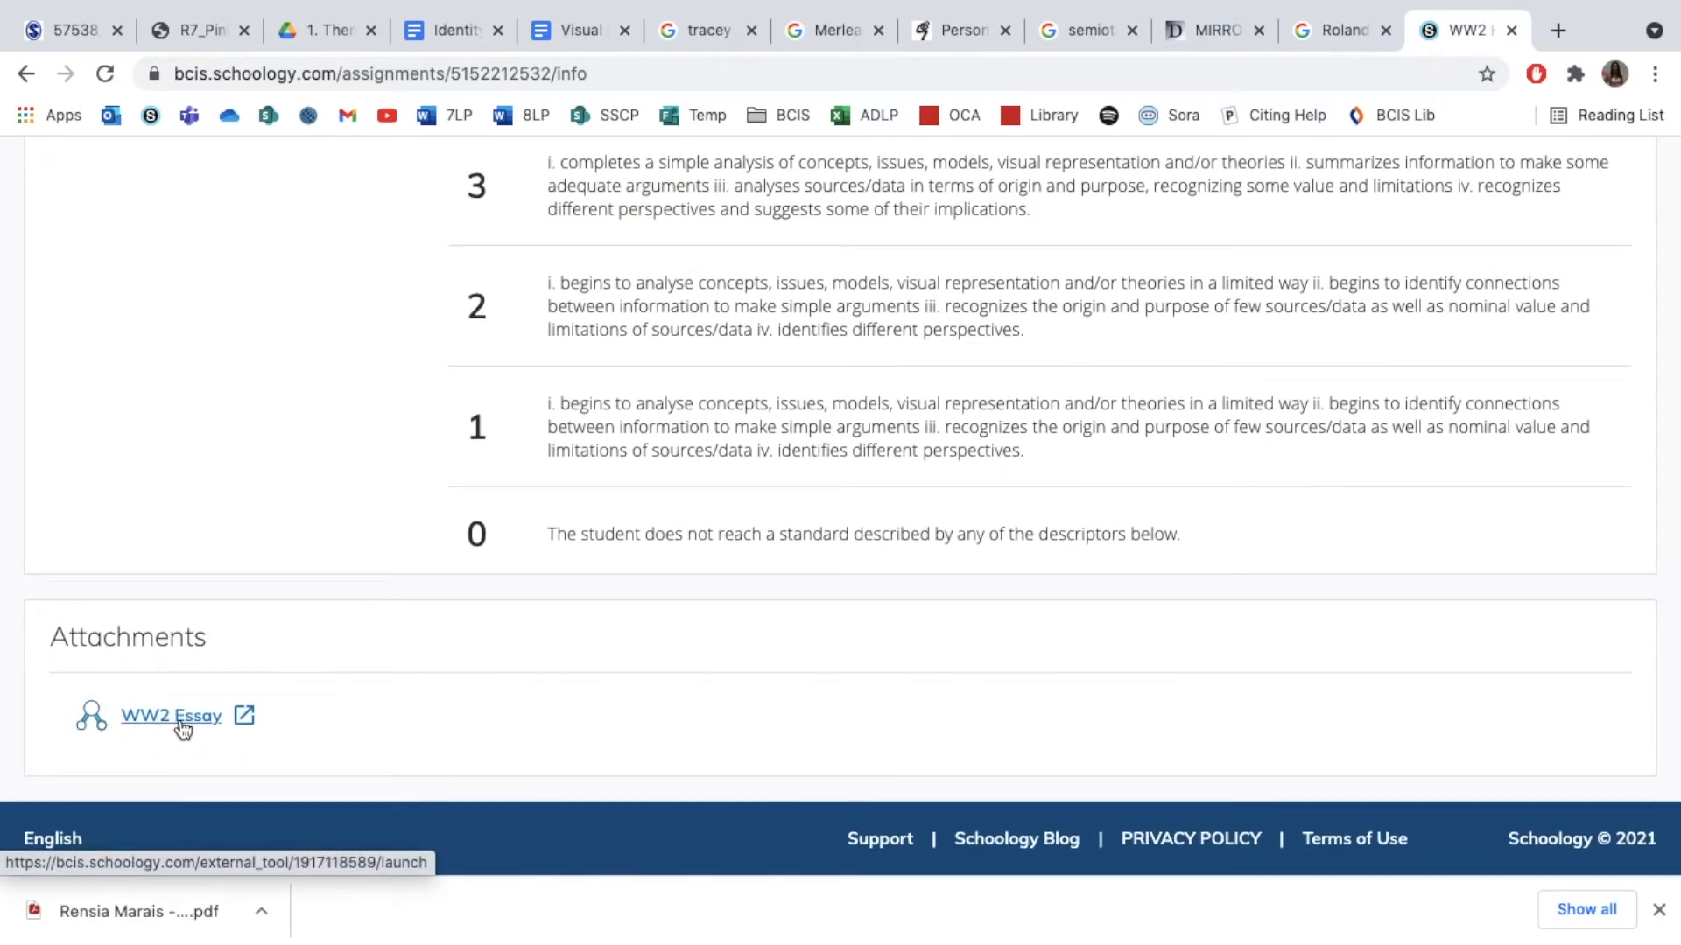
pyautogui.click(180, 720)
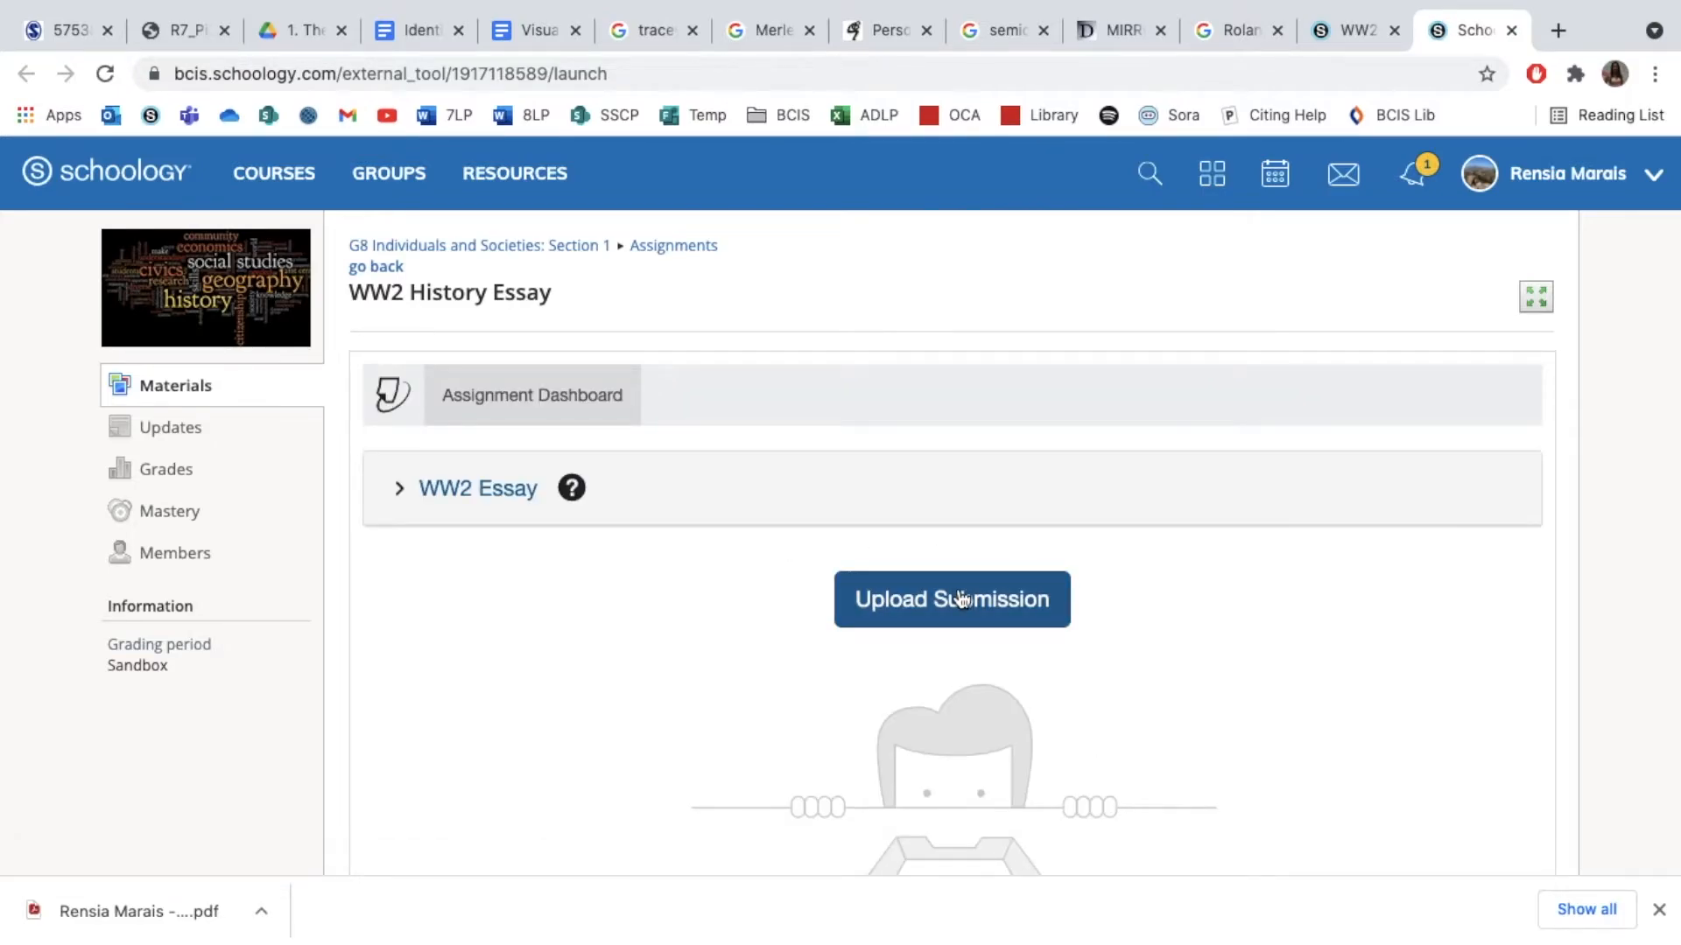
# Start a Turnitin file submission and choose the WW2 History Essay PDF from the Downloads folder
pyautogui.click(961, 599)
pyautogui.scroll(-2, 959, 599)
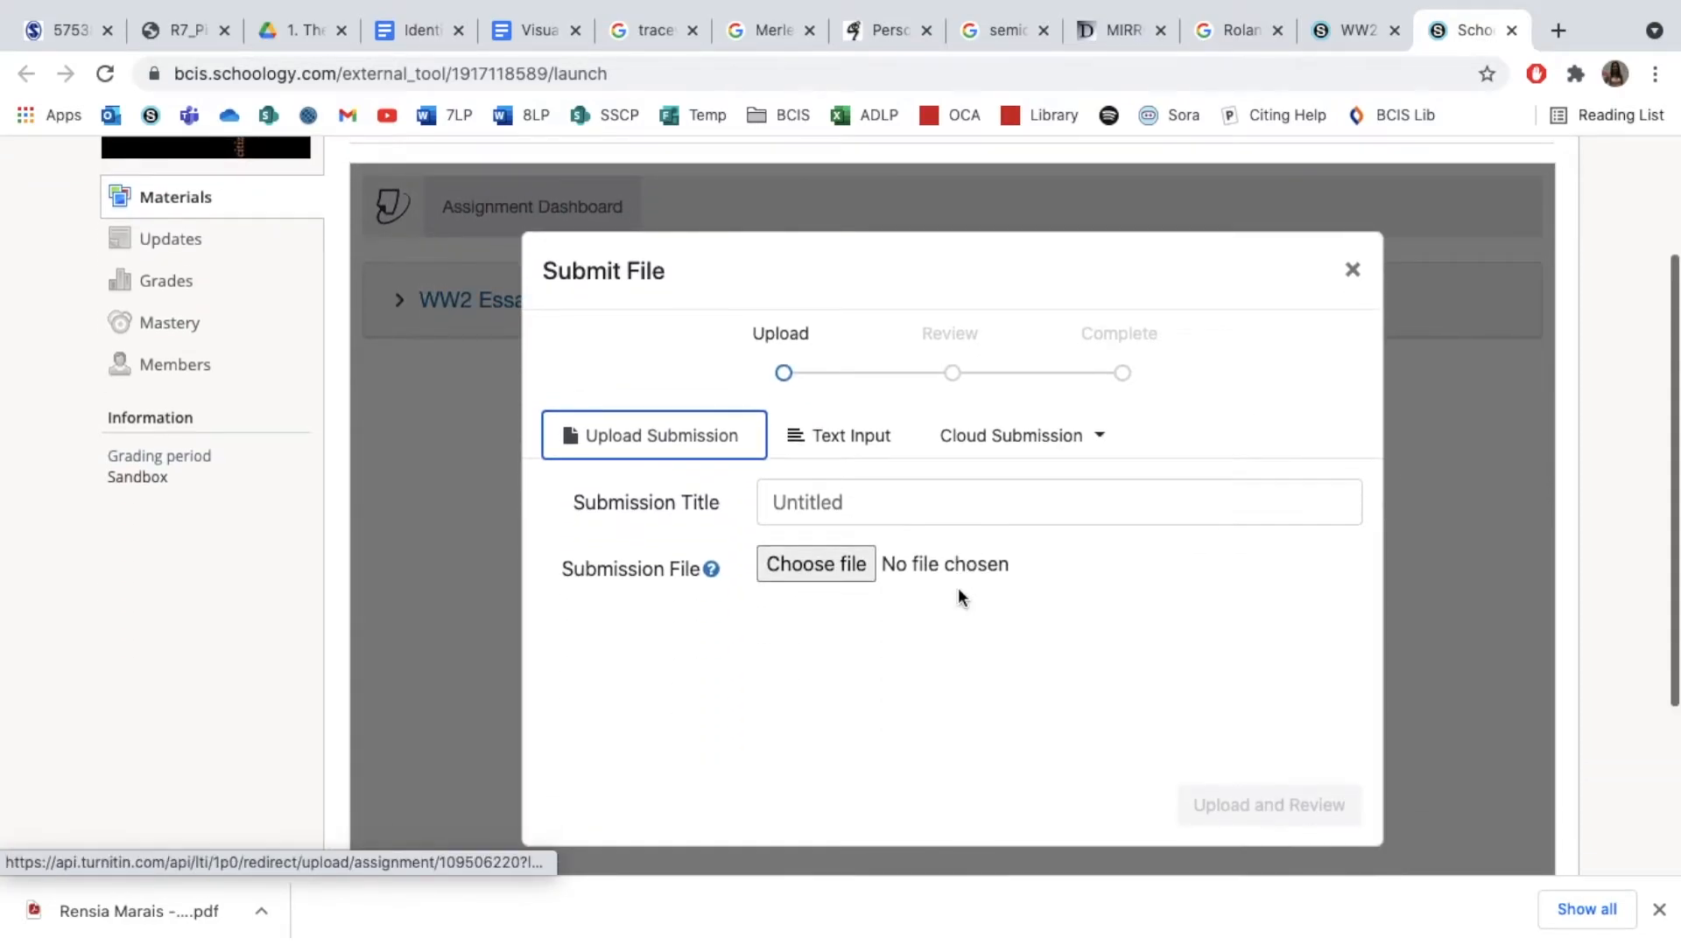
pyautogui.click(834, 508)
pyautogui.click(623, 694)
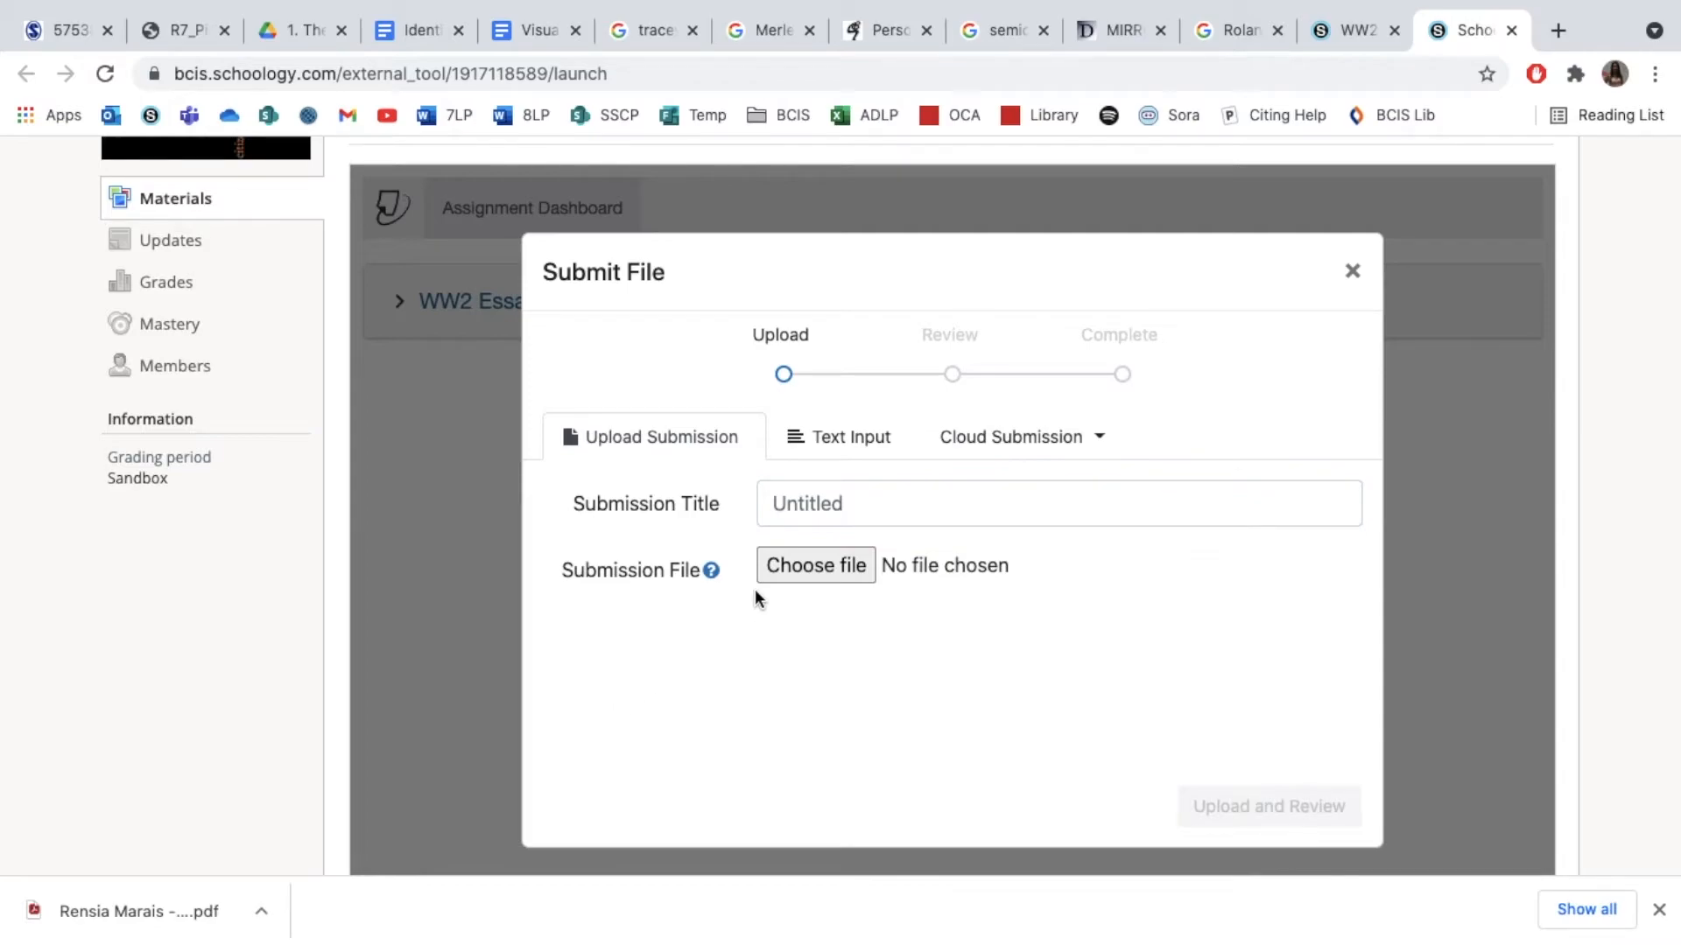
pyautogui.click(801, 567)
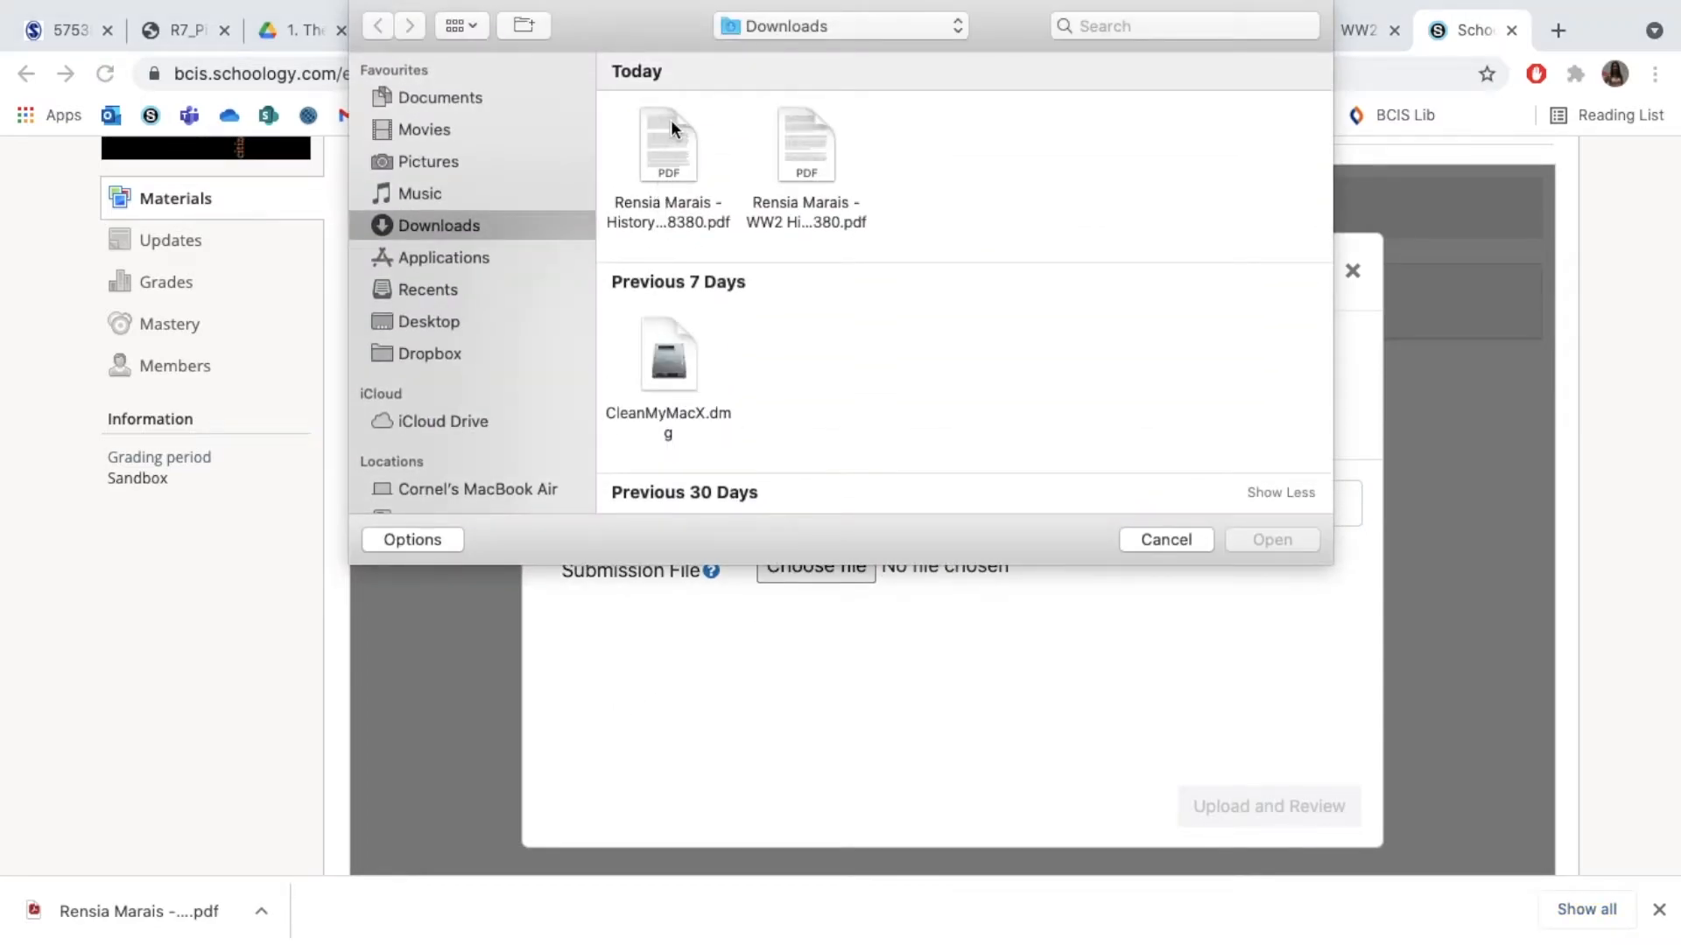
pyautogui.click(811, 131)
pyautogui.click(1270, 539)
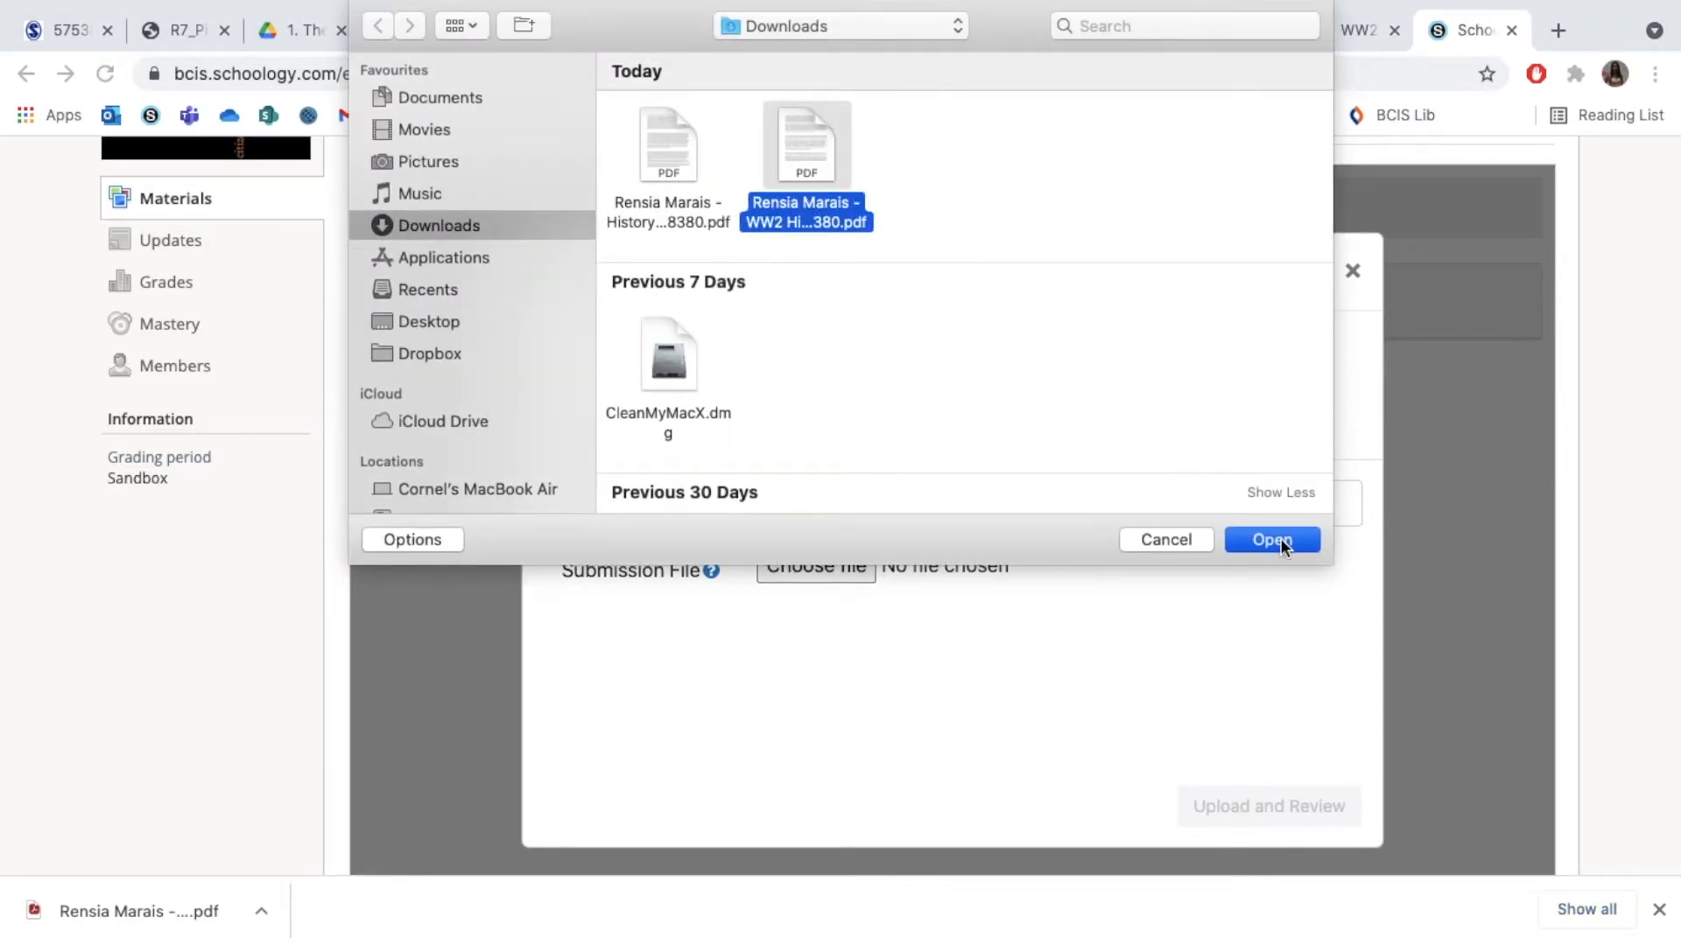
pyautogui.click(769, 504)
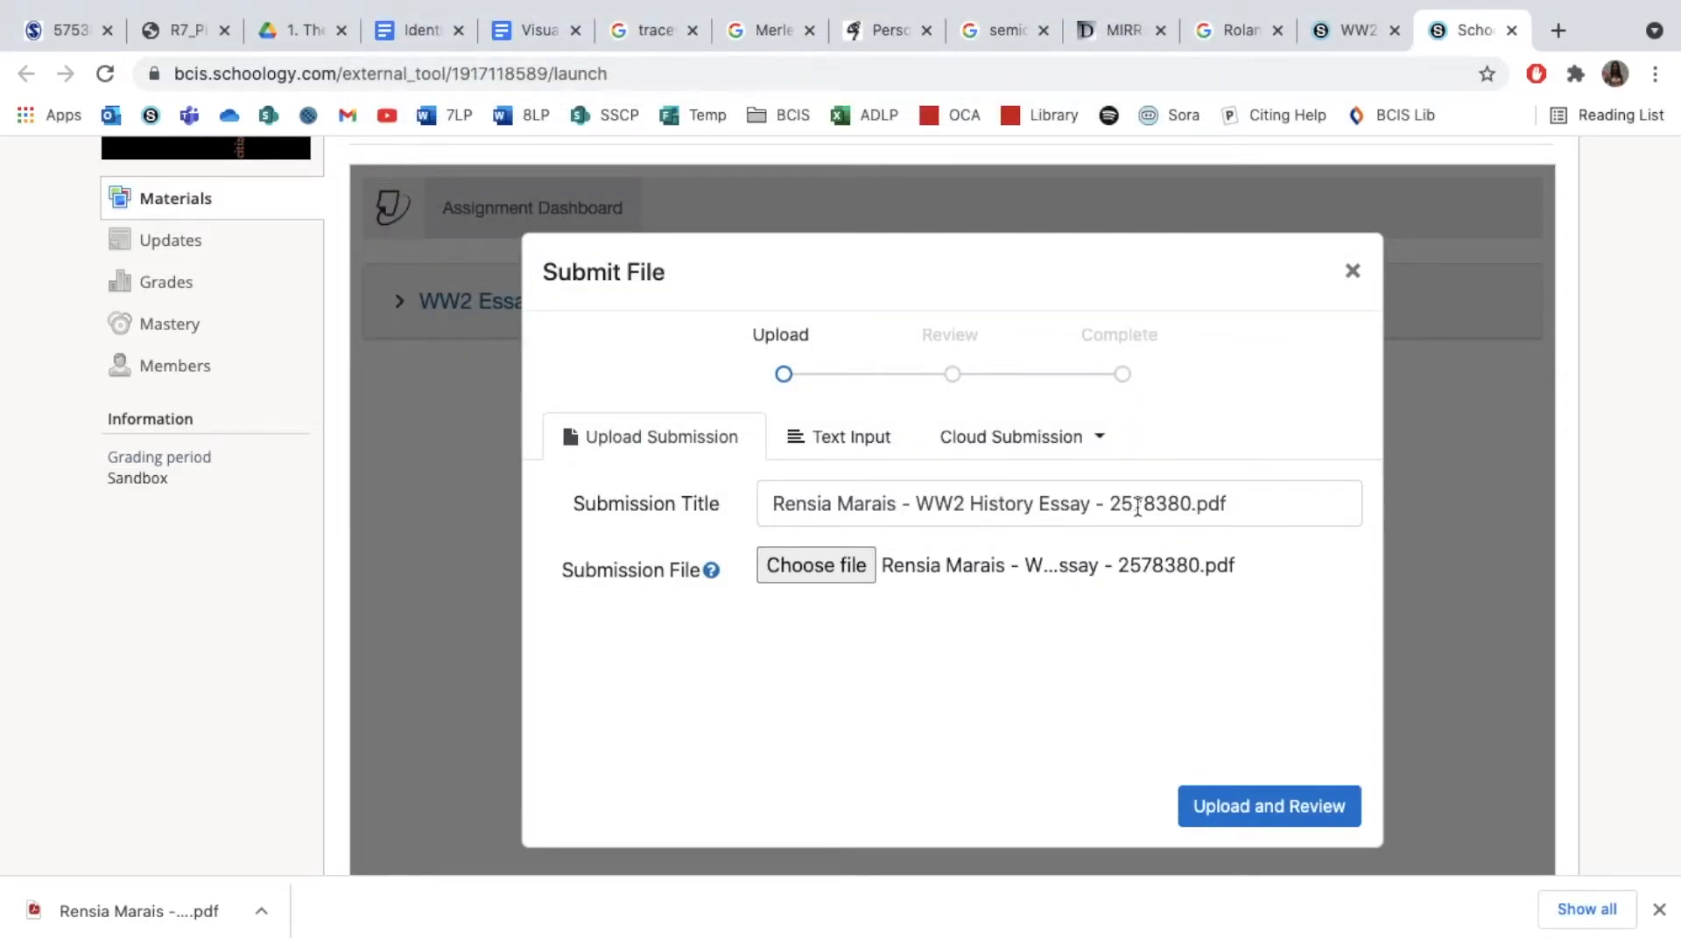
# Upload the chosen PDF for review, submit it to Turnitin, and close the Submit File dialog
pyautogui.click(1285, 812)
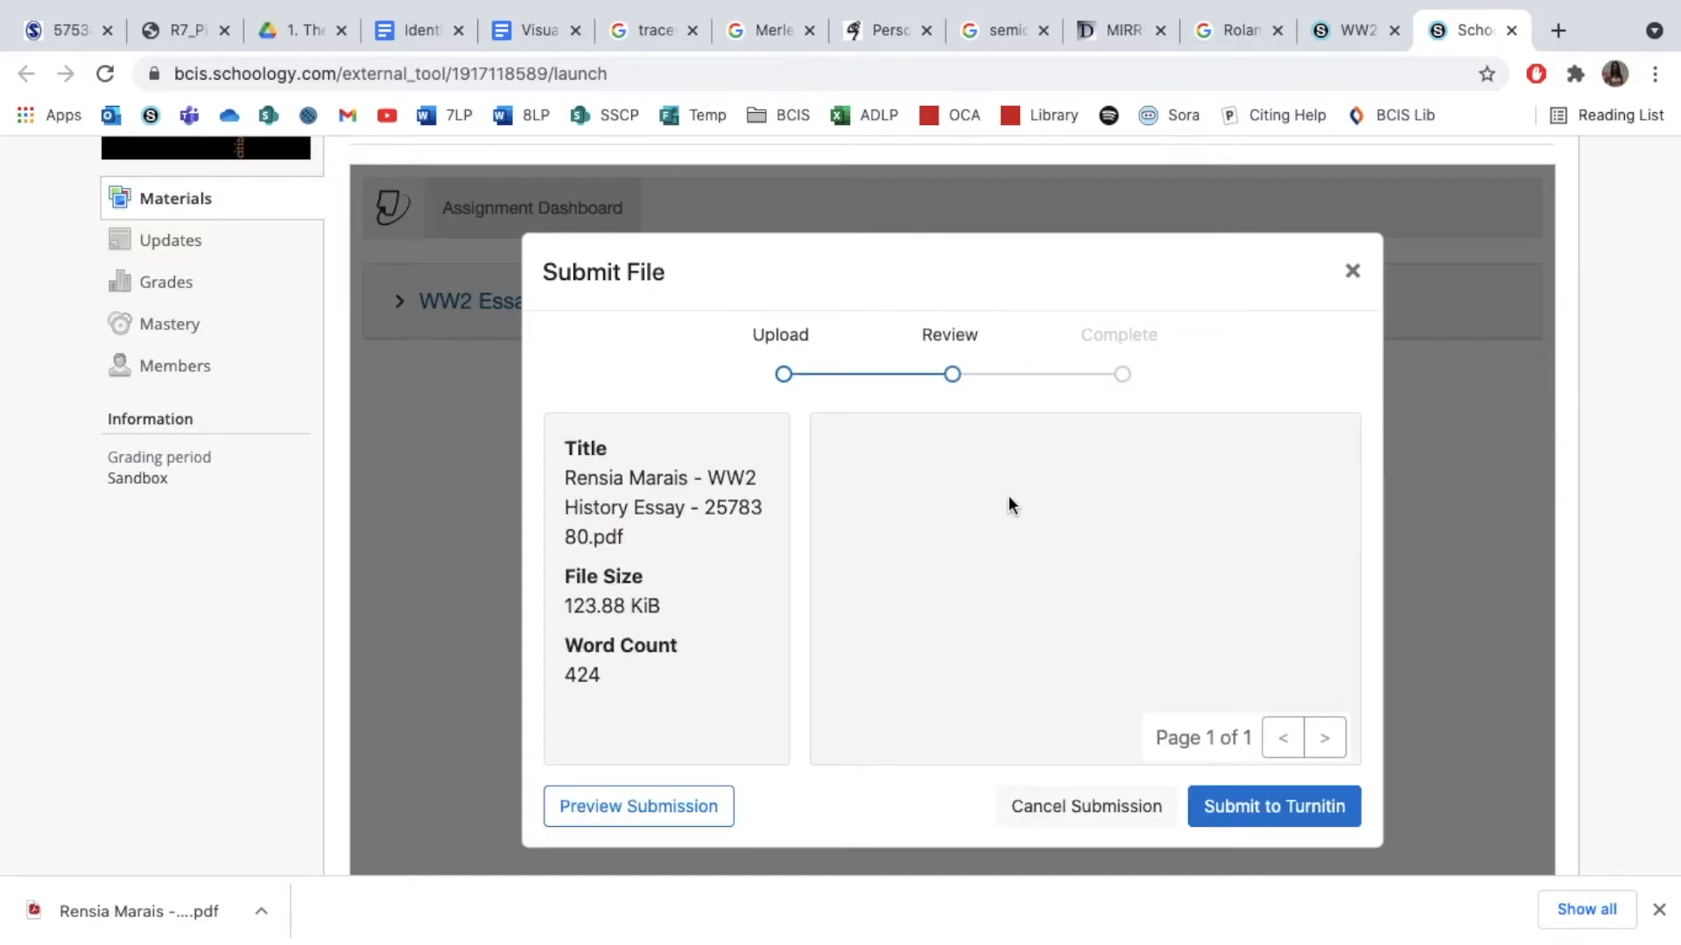
pyautogui.click(1284, 813)
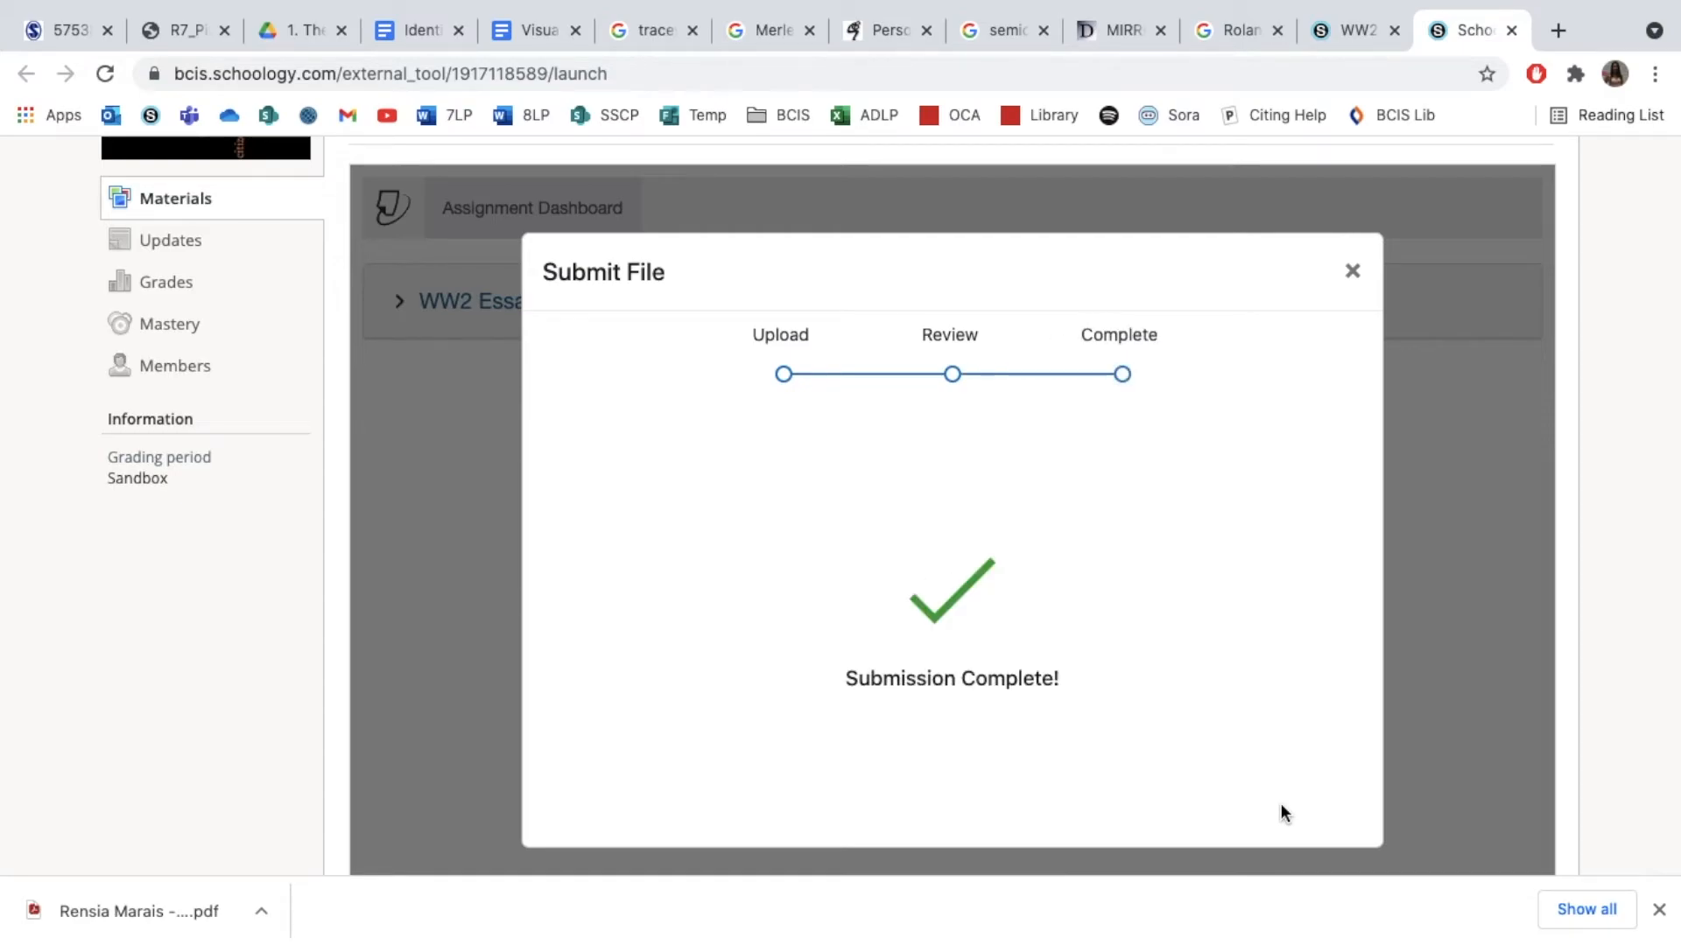
pyautogui.click(1350, 273)
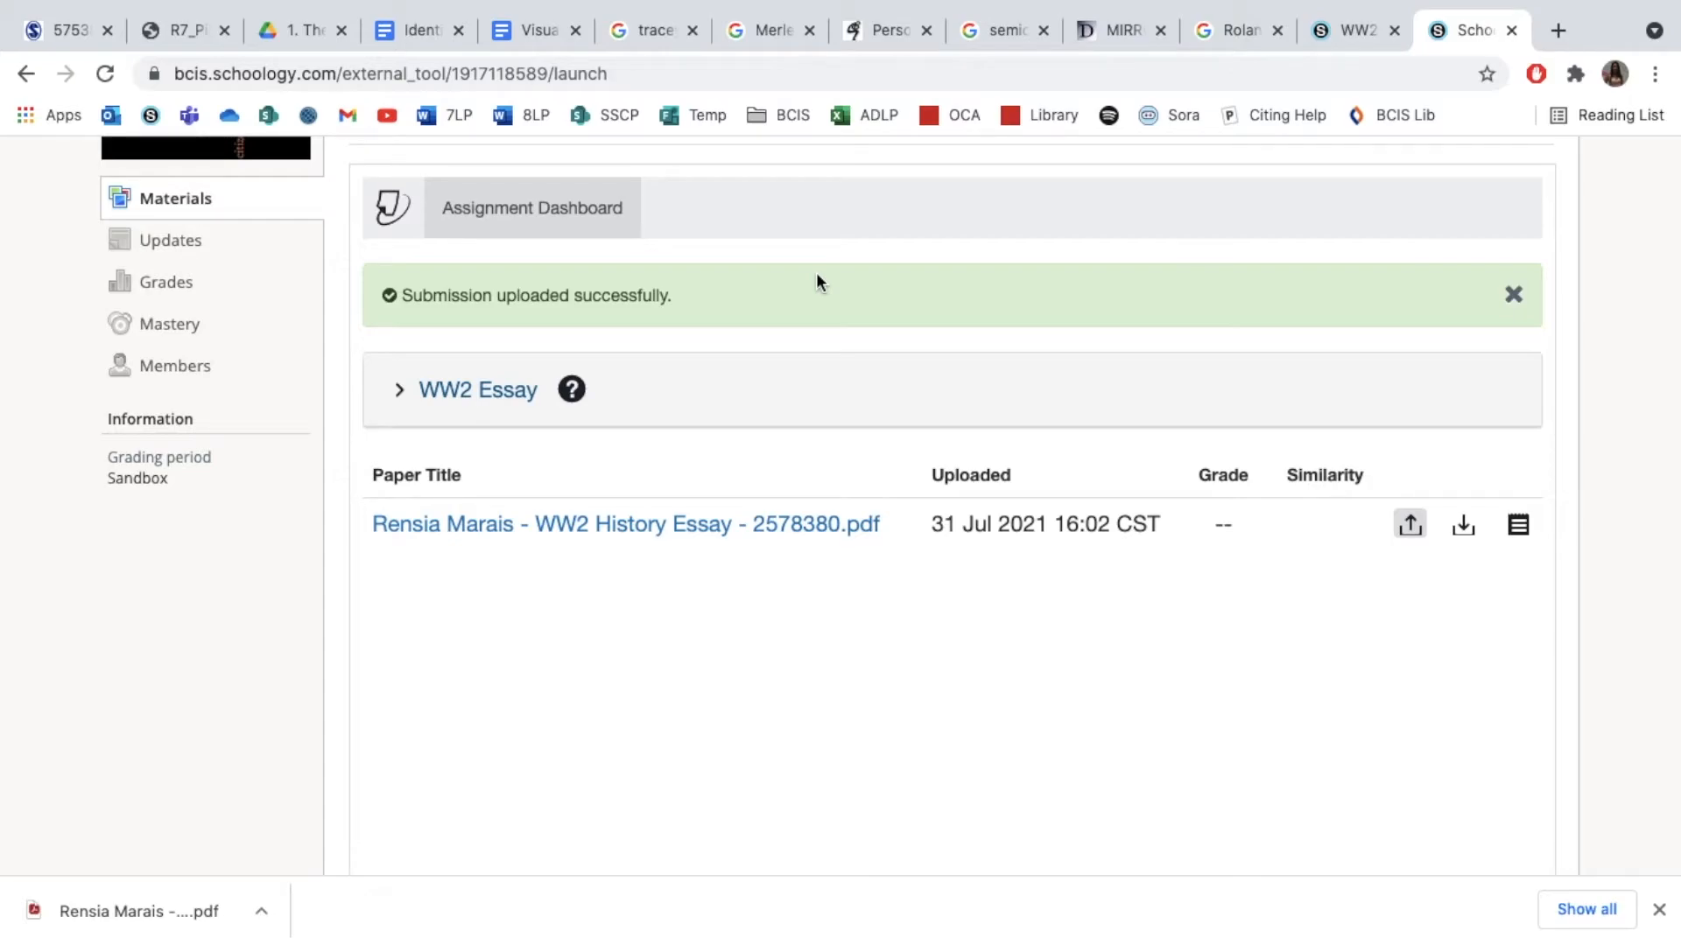
# In the teacher's course, open WW2 History Essay from the ungraded submissions reminder and view its In Progress and Submissions lists
pyautogui.moveTo(882, 1)
pyautogui.click(975, 14)
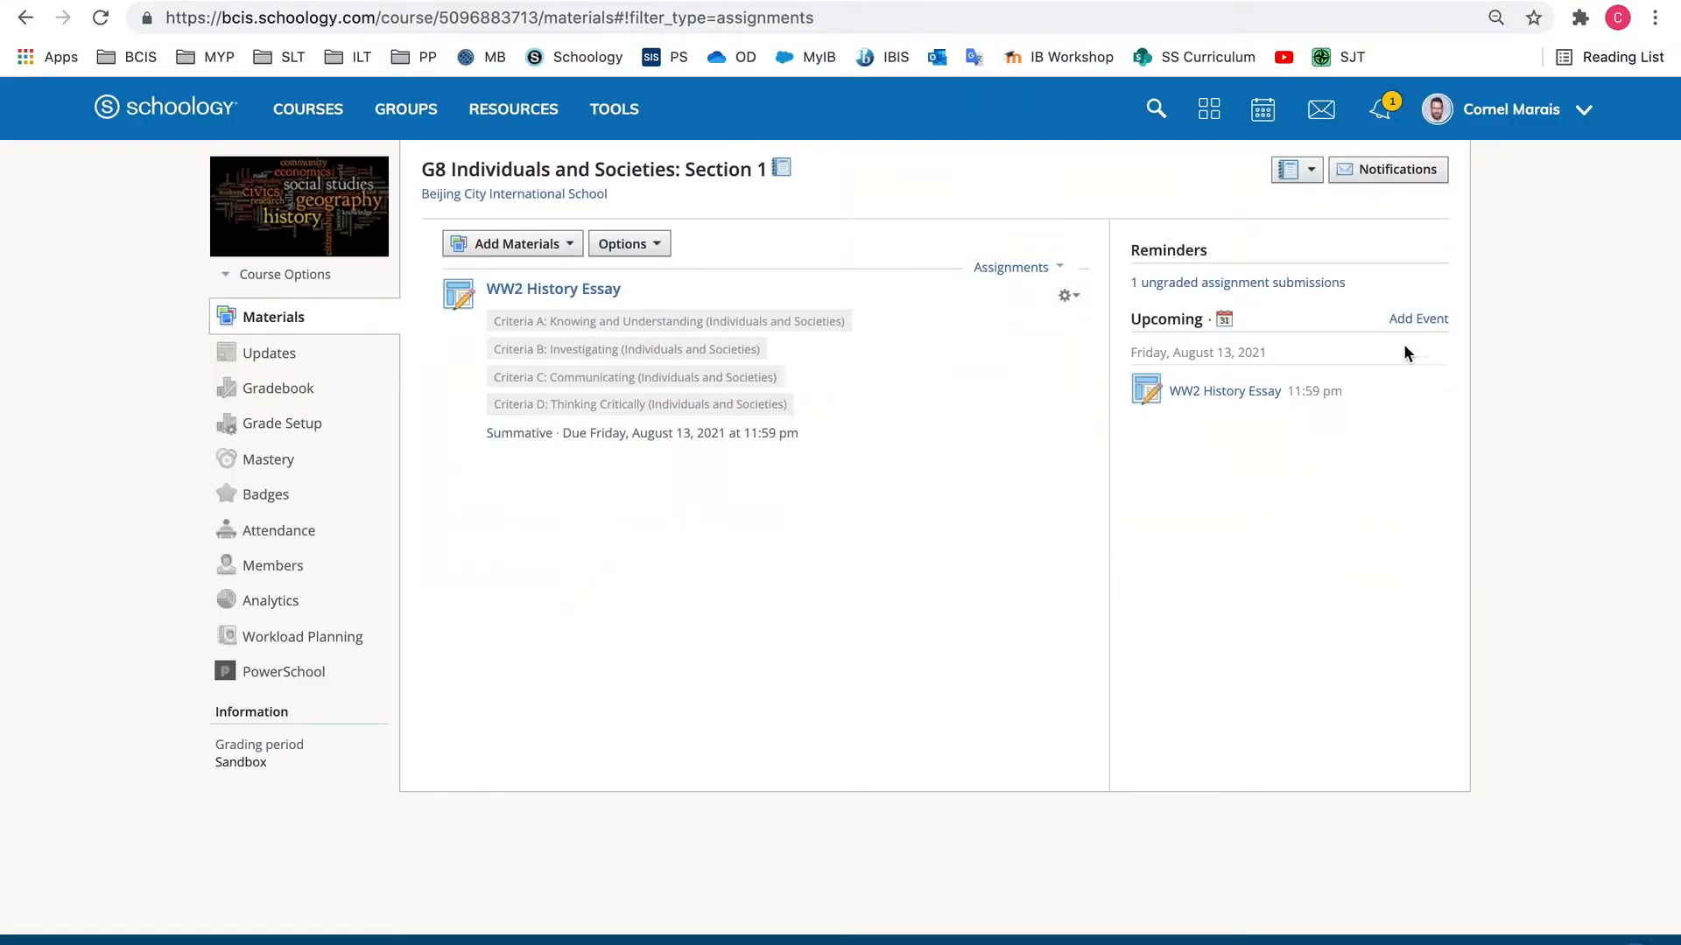
pyautogui.click(1179, 287)
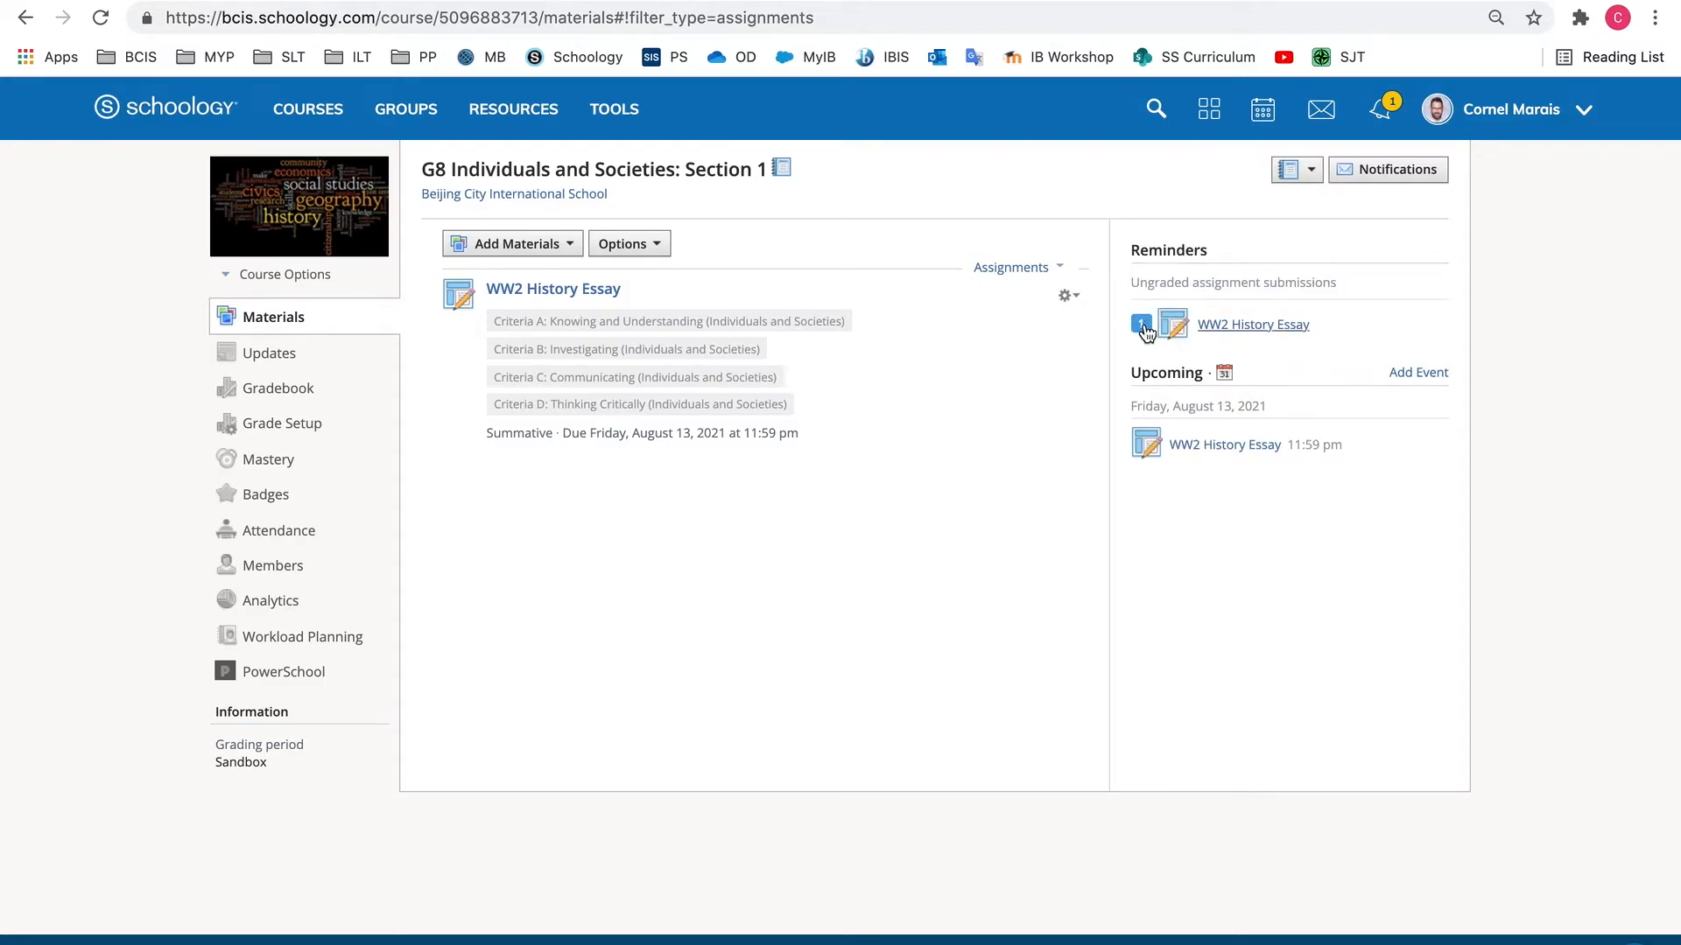
pyautogui.moveTo(1143, 330)
pyautogui.click(1244, 333)
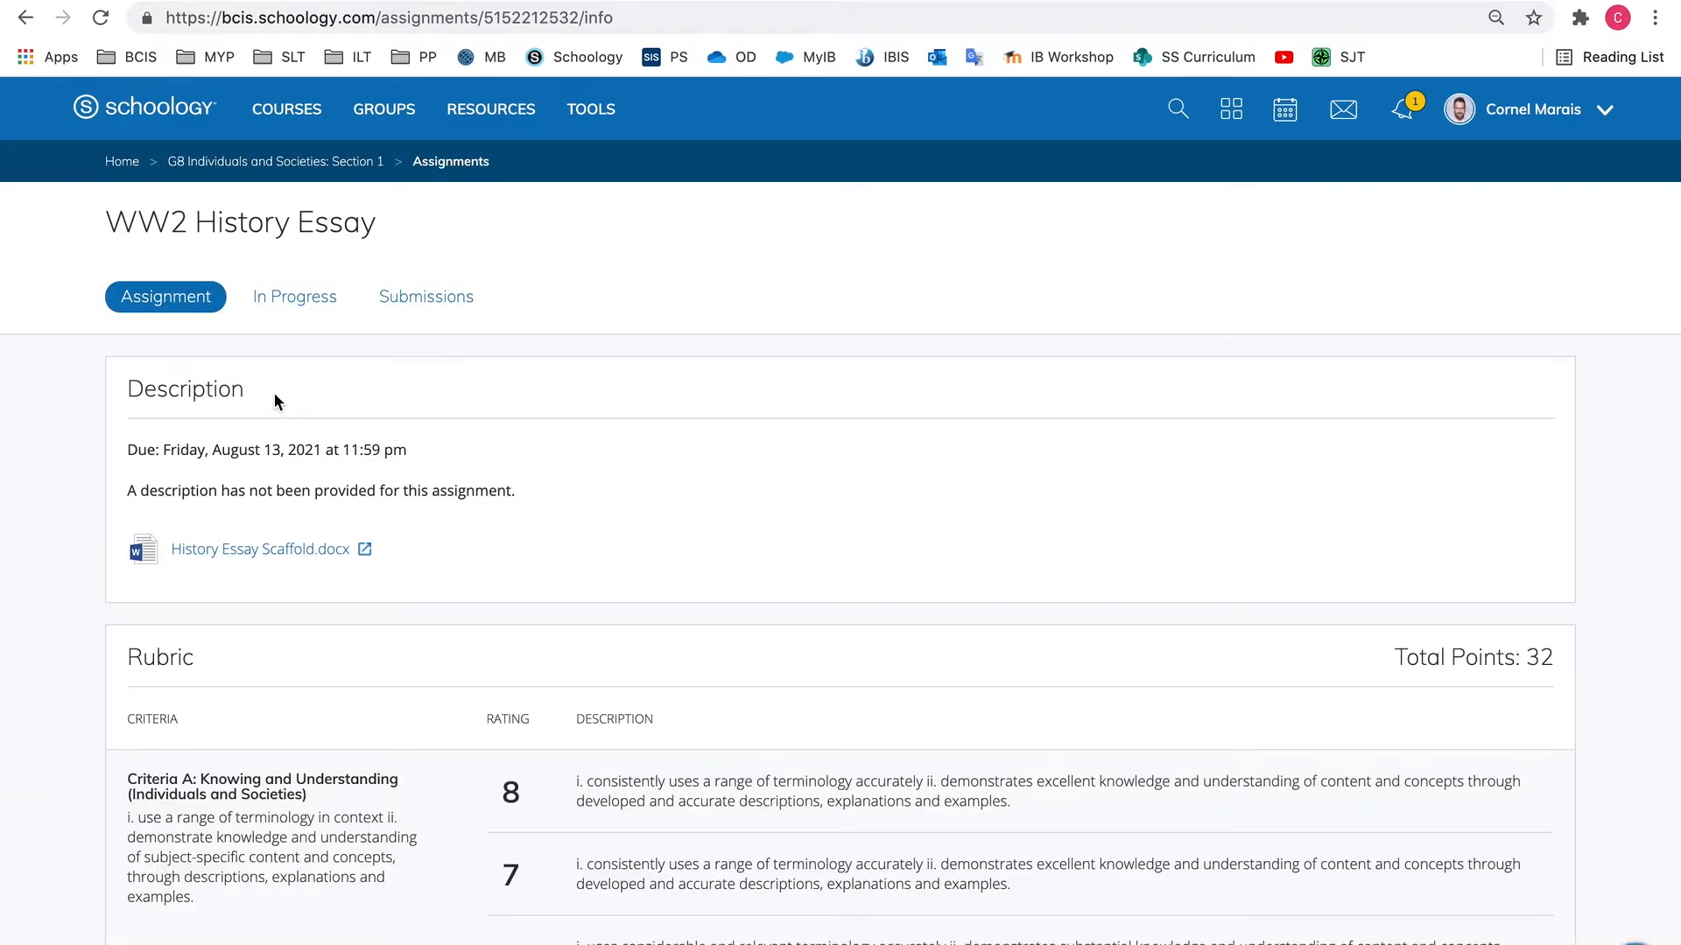
pyautogui.click(313, 309)
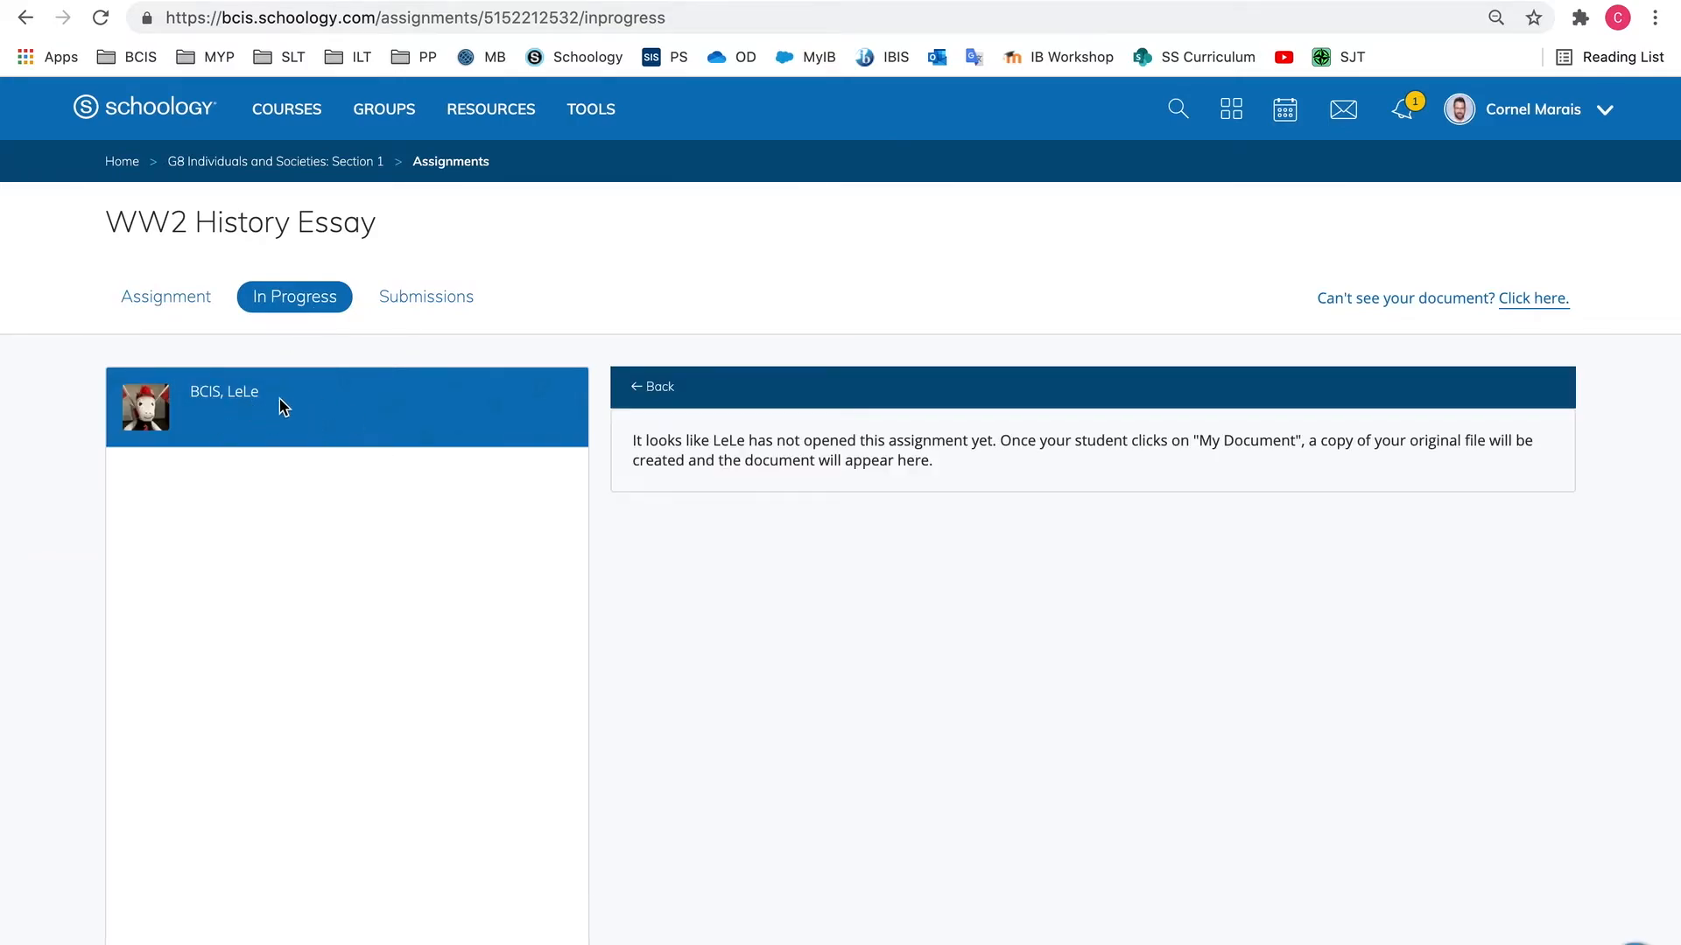
pyautogui.click(424, 303)
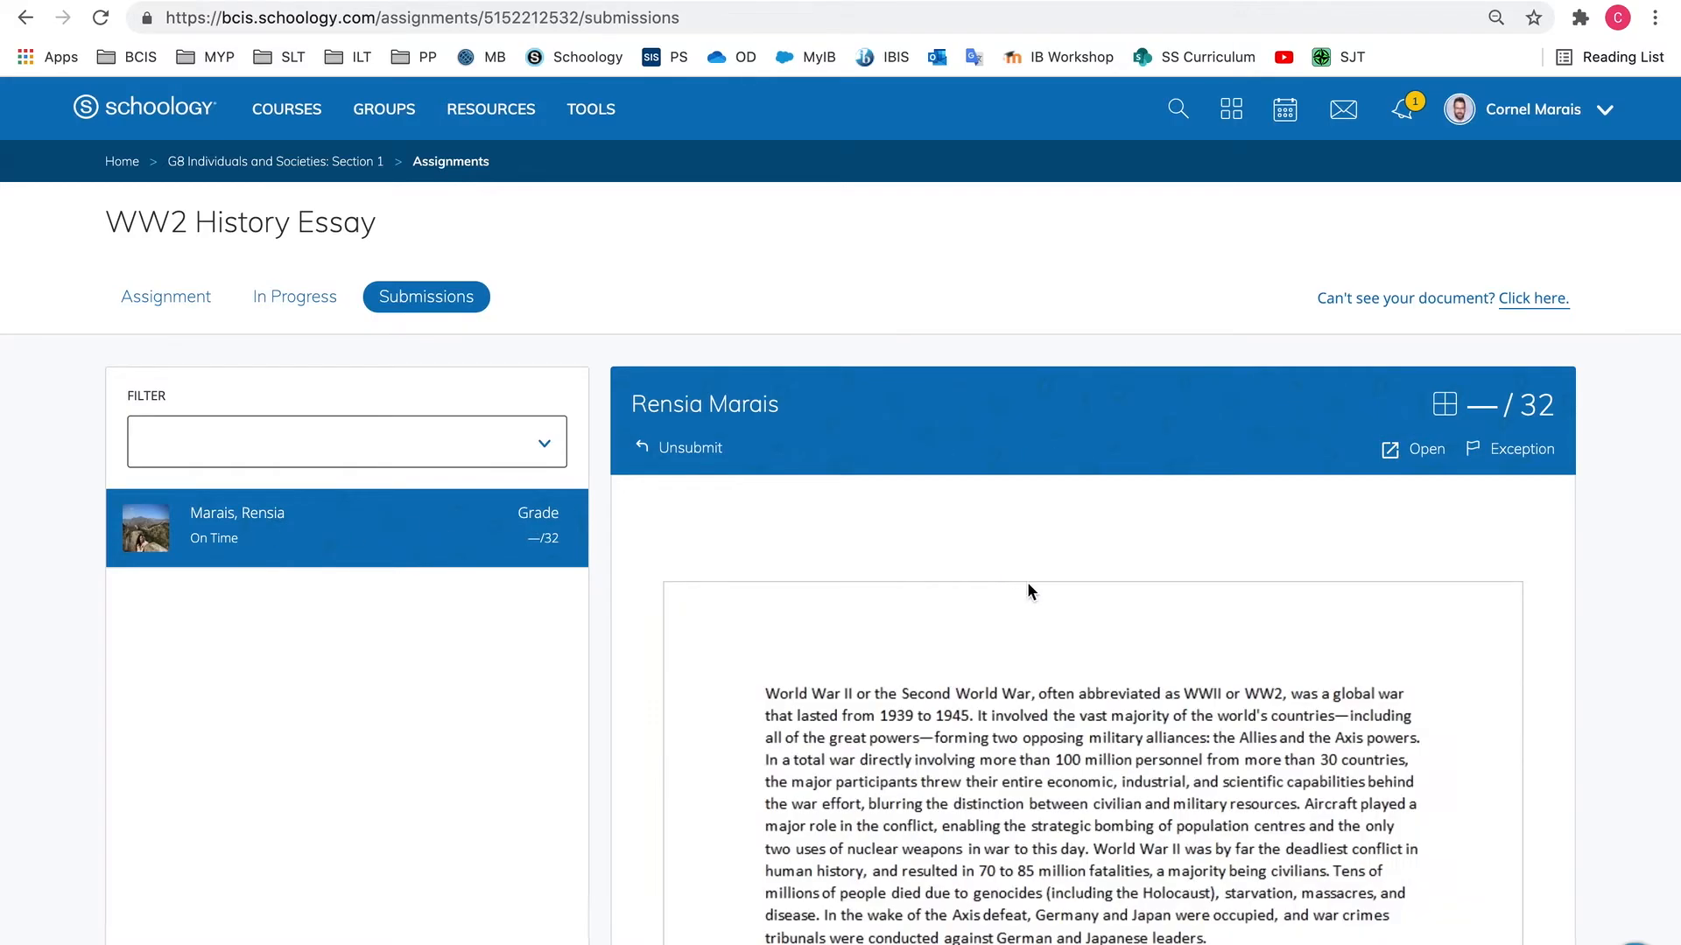
# Read through the student's submitted WW2 History Essay from beginning to end
pyautogui.scroll(-10, 953, 609)
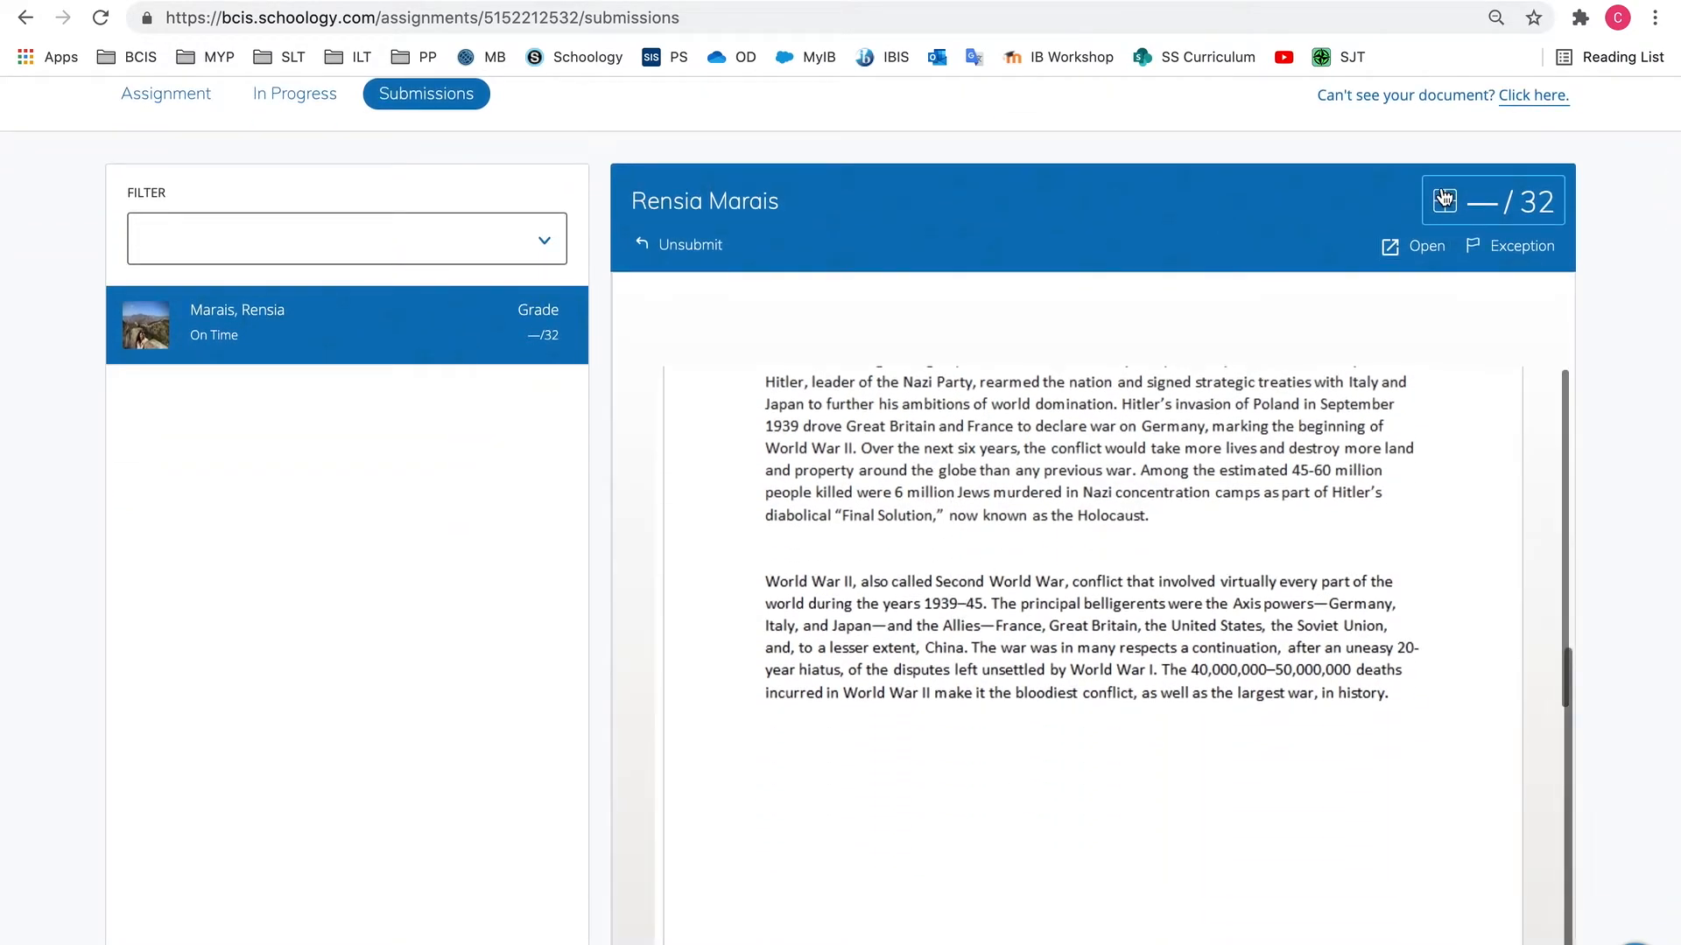
pyautogui.scroll(10, 1169, 451)
pyautogui.scroll(-2, 1169, 452)
pyautogui.scroll(5, 1170, 453)
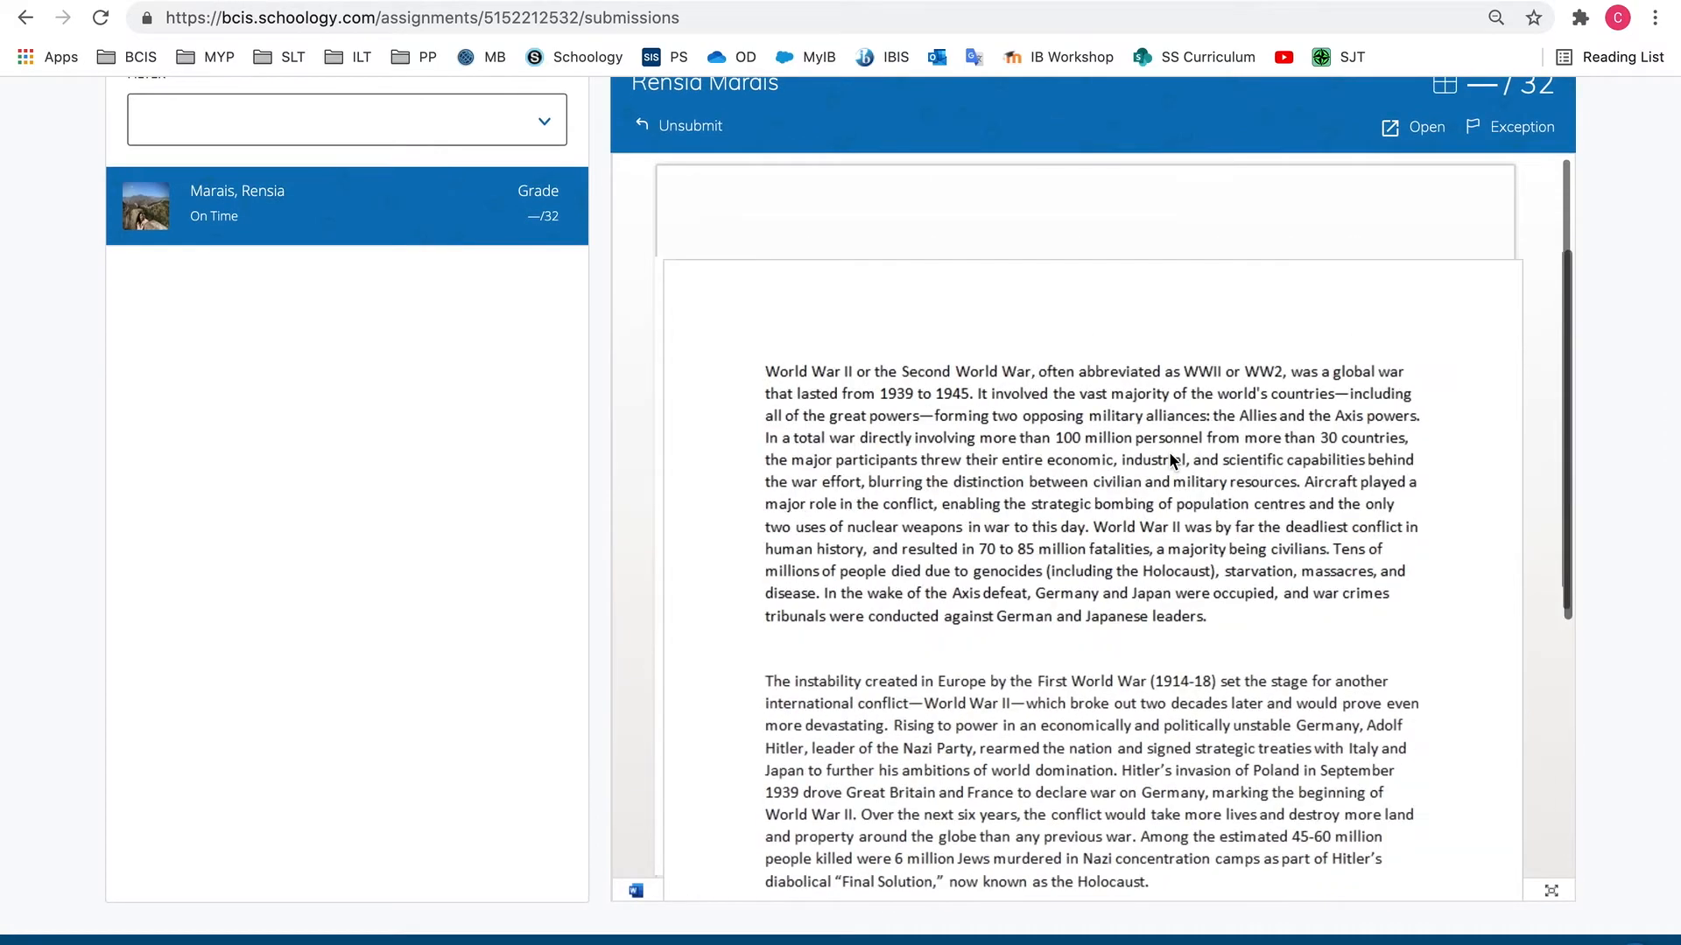
pyautogui.scroll(1, 398, 536)
pyautogui.scroll(4, 398, 535)
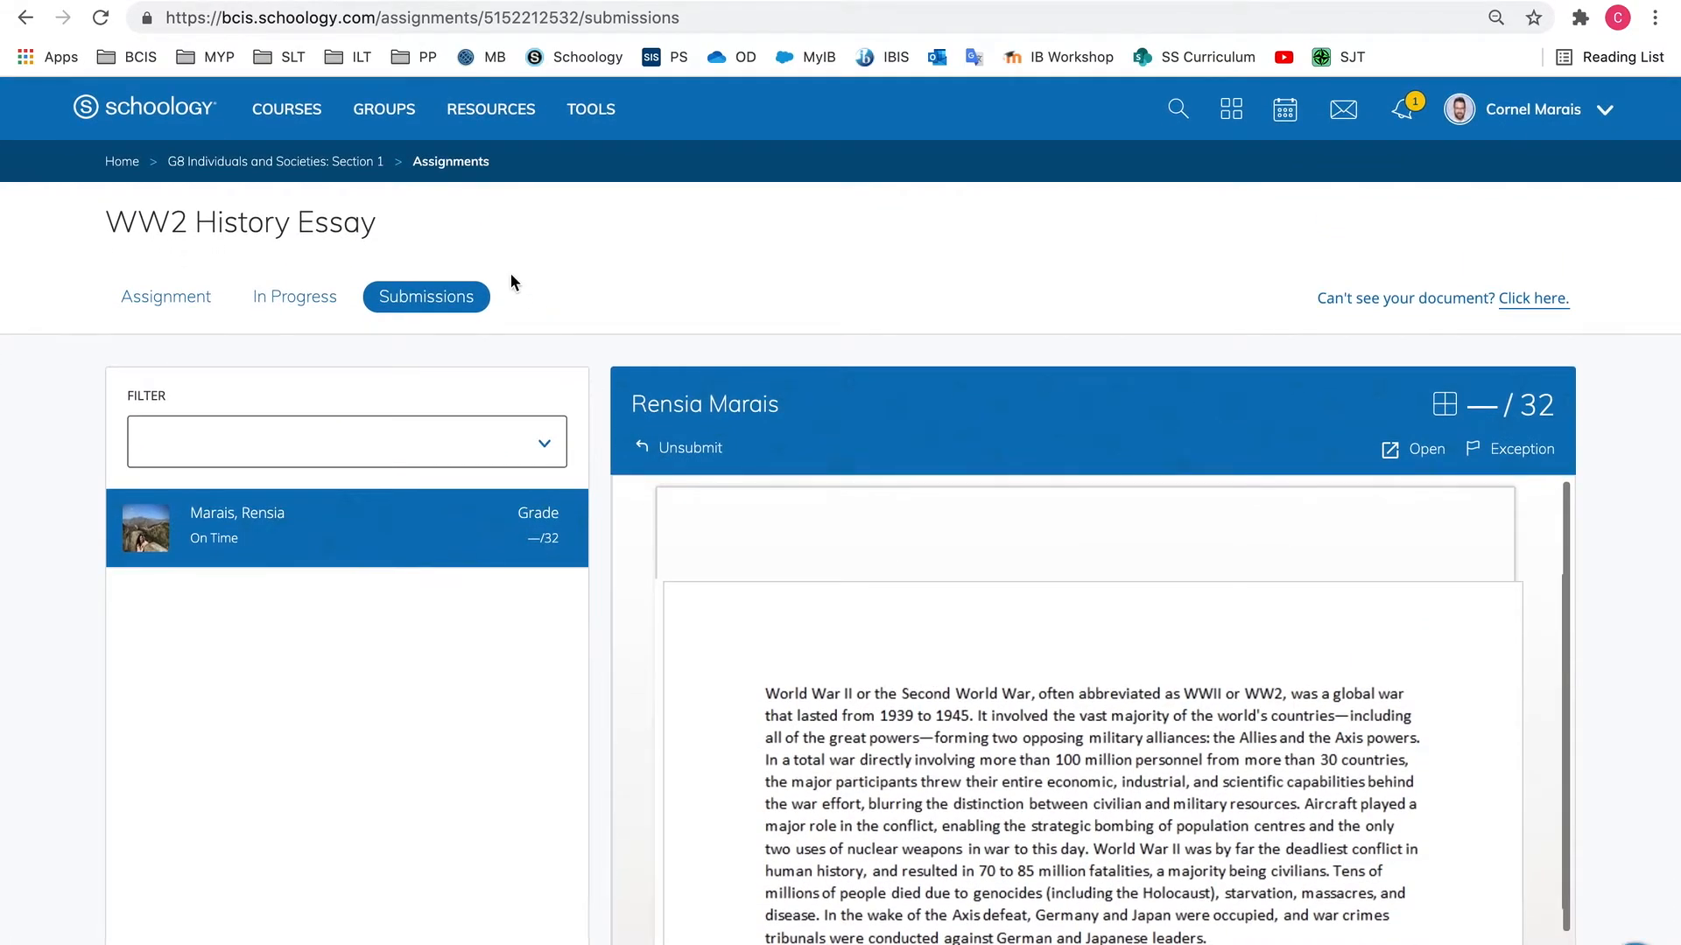
# Return to the main assignment view and open the attached "WW2 Essay" Turnitin inbox
pyautogui.click(150, 304)
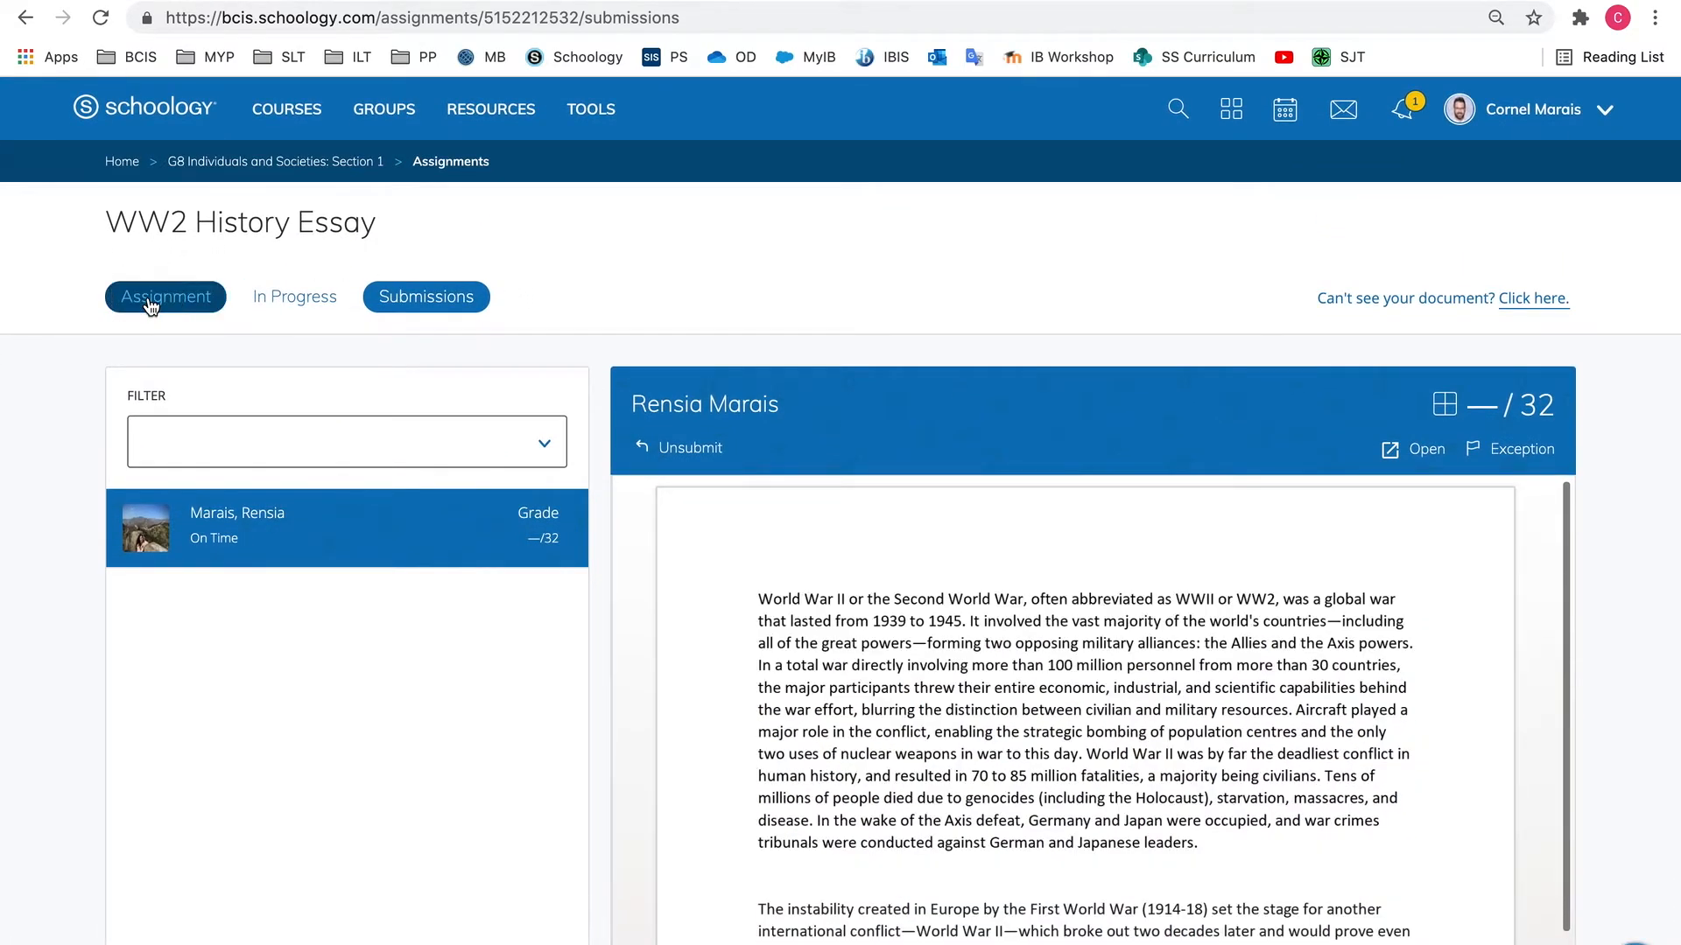
pyautogui.scroll(-20, 371, 401)
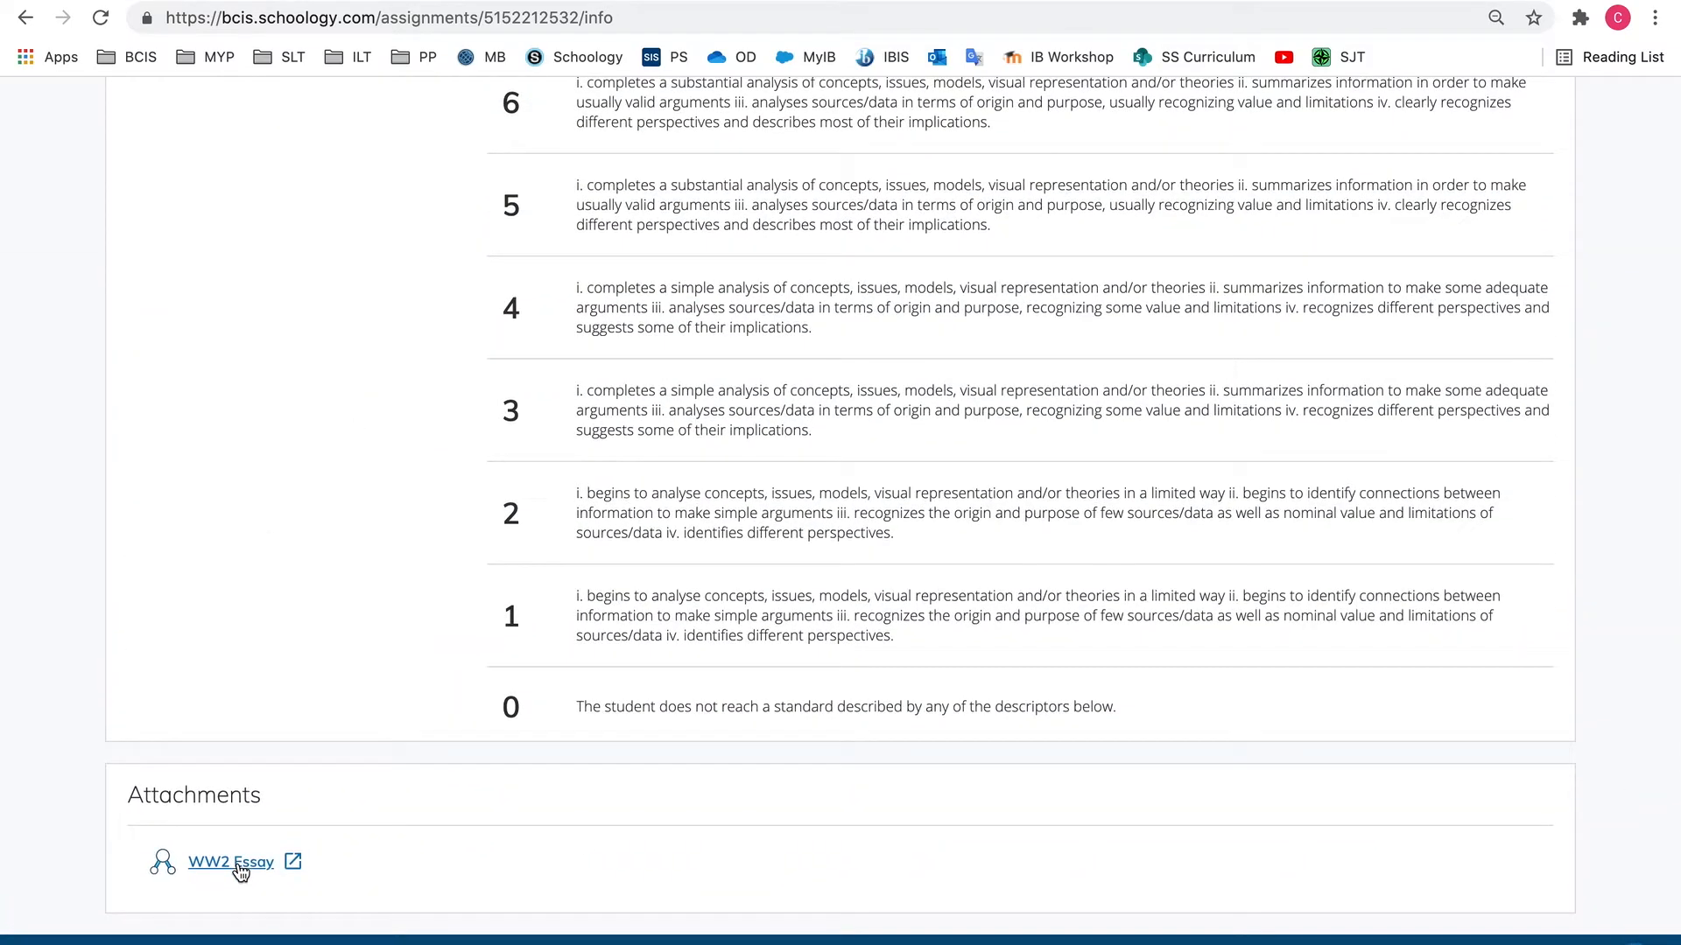
pyautogui.click(238, 863)
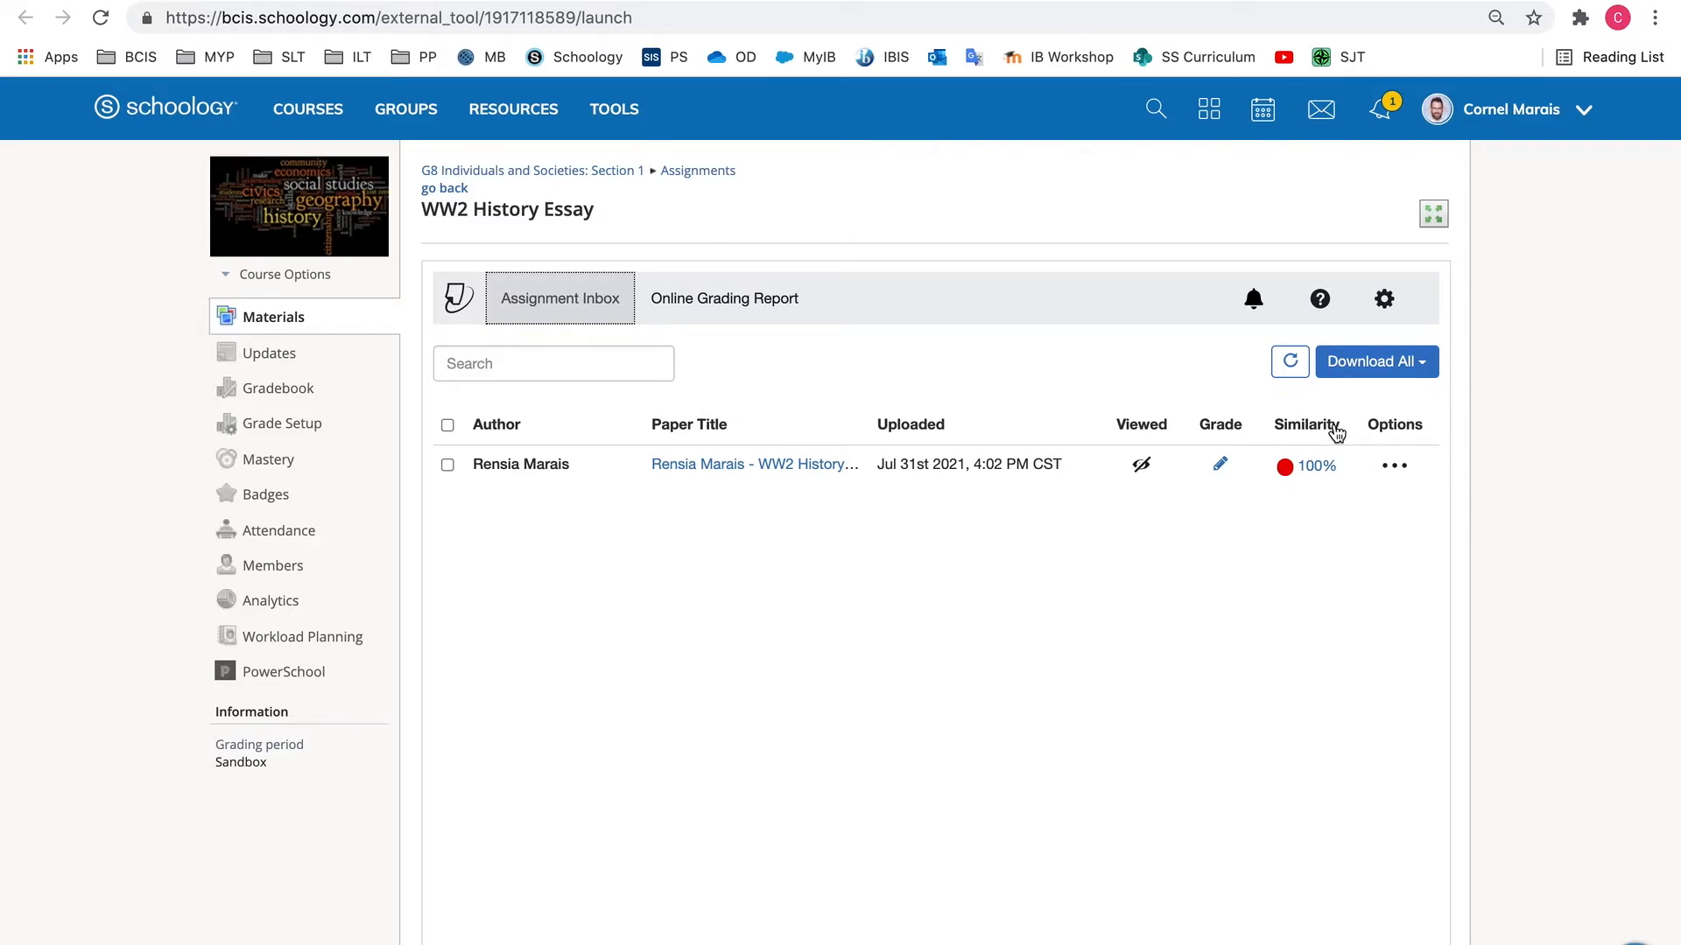
# Open the student's paper in Turnitin Feedback Studio and zoom out so more of the essay fits on the page
pyautogui.click(729, 464)
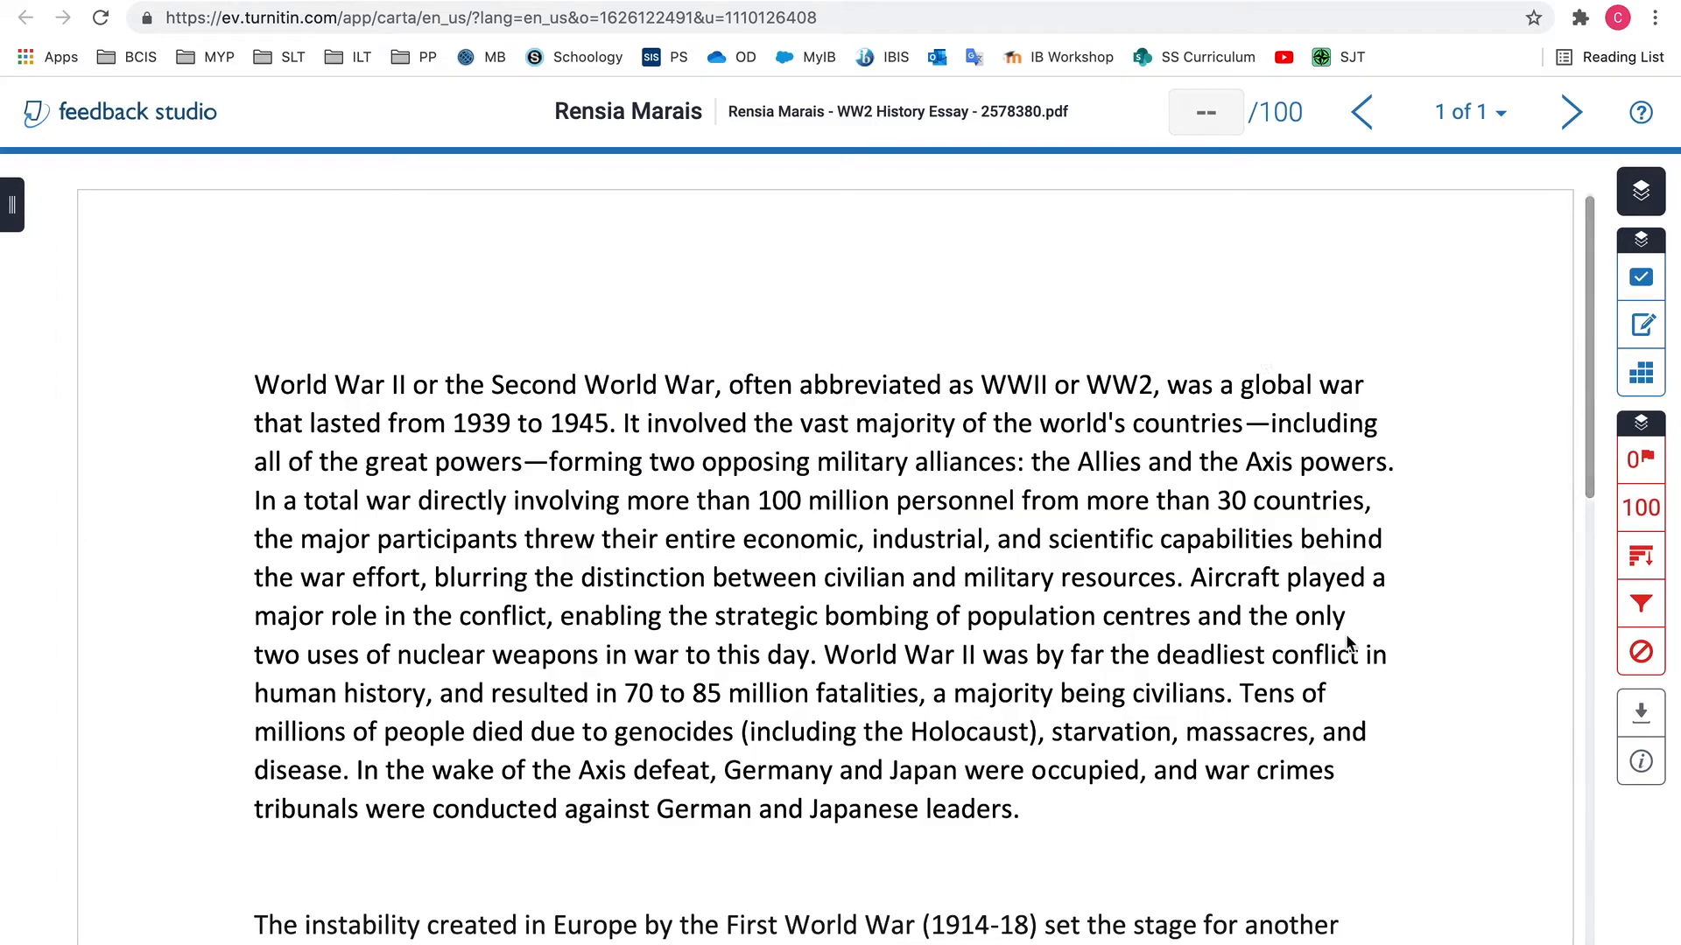
pyautogui.click(1451, 944)
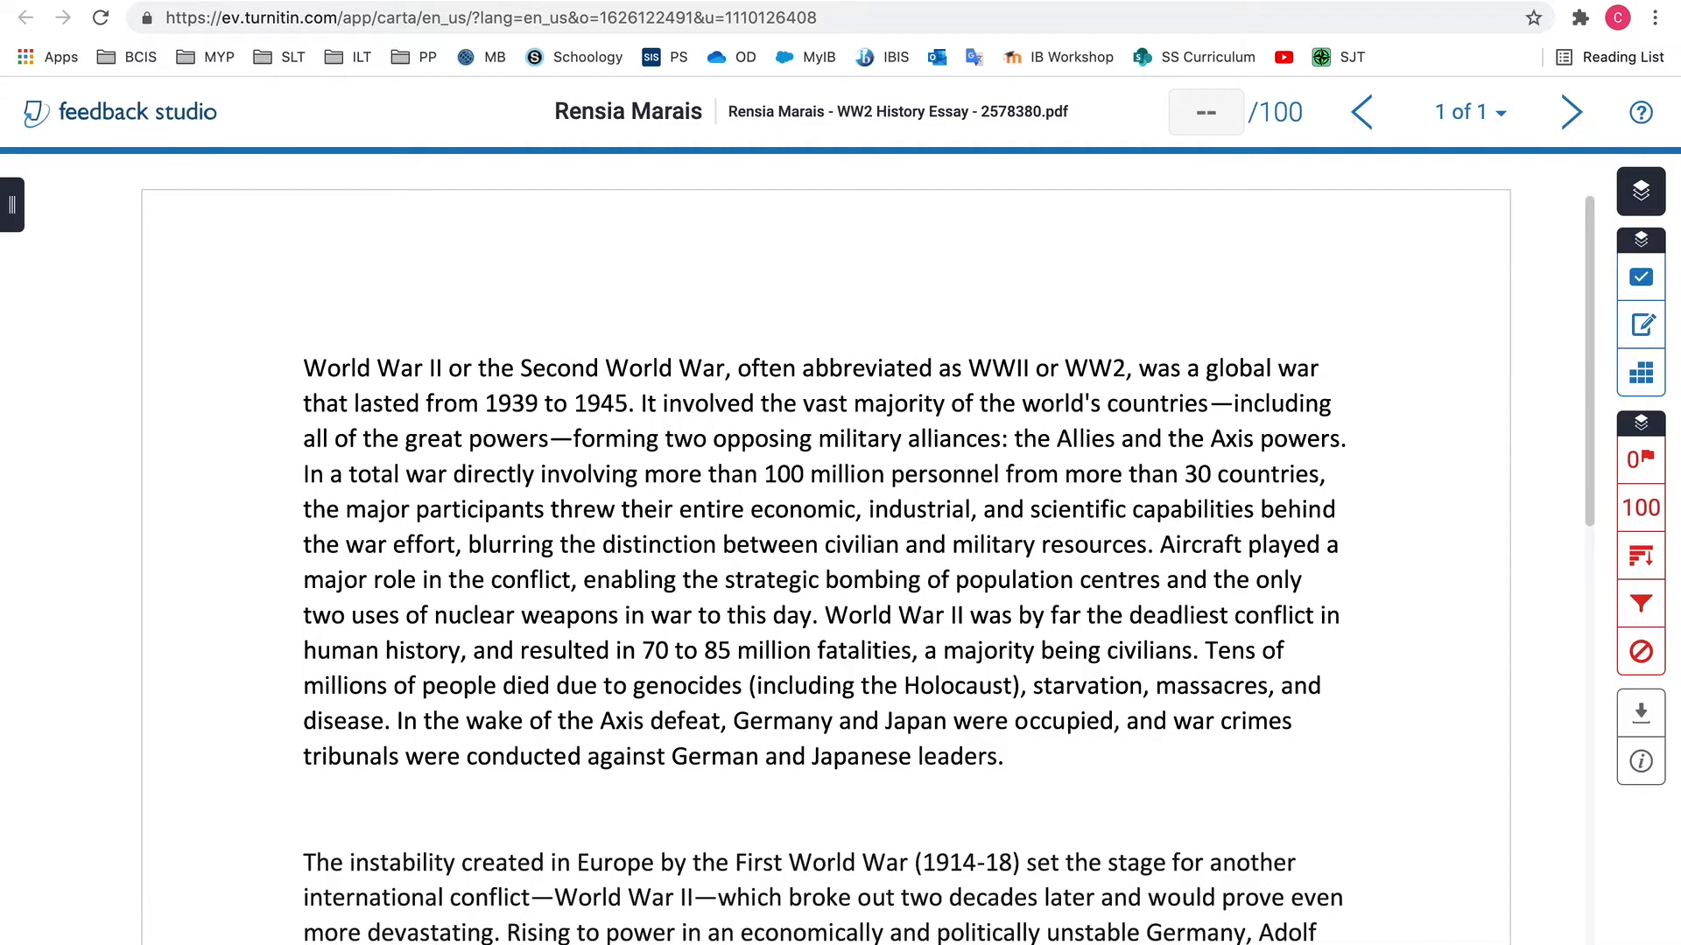
pyautogui.click(1451, 944)
pyautogui.click(1450, 944)
pyautogui.click(1451, 944)
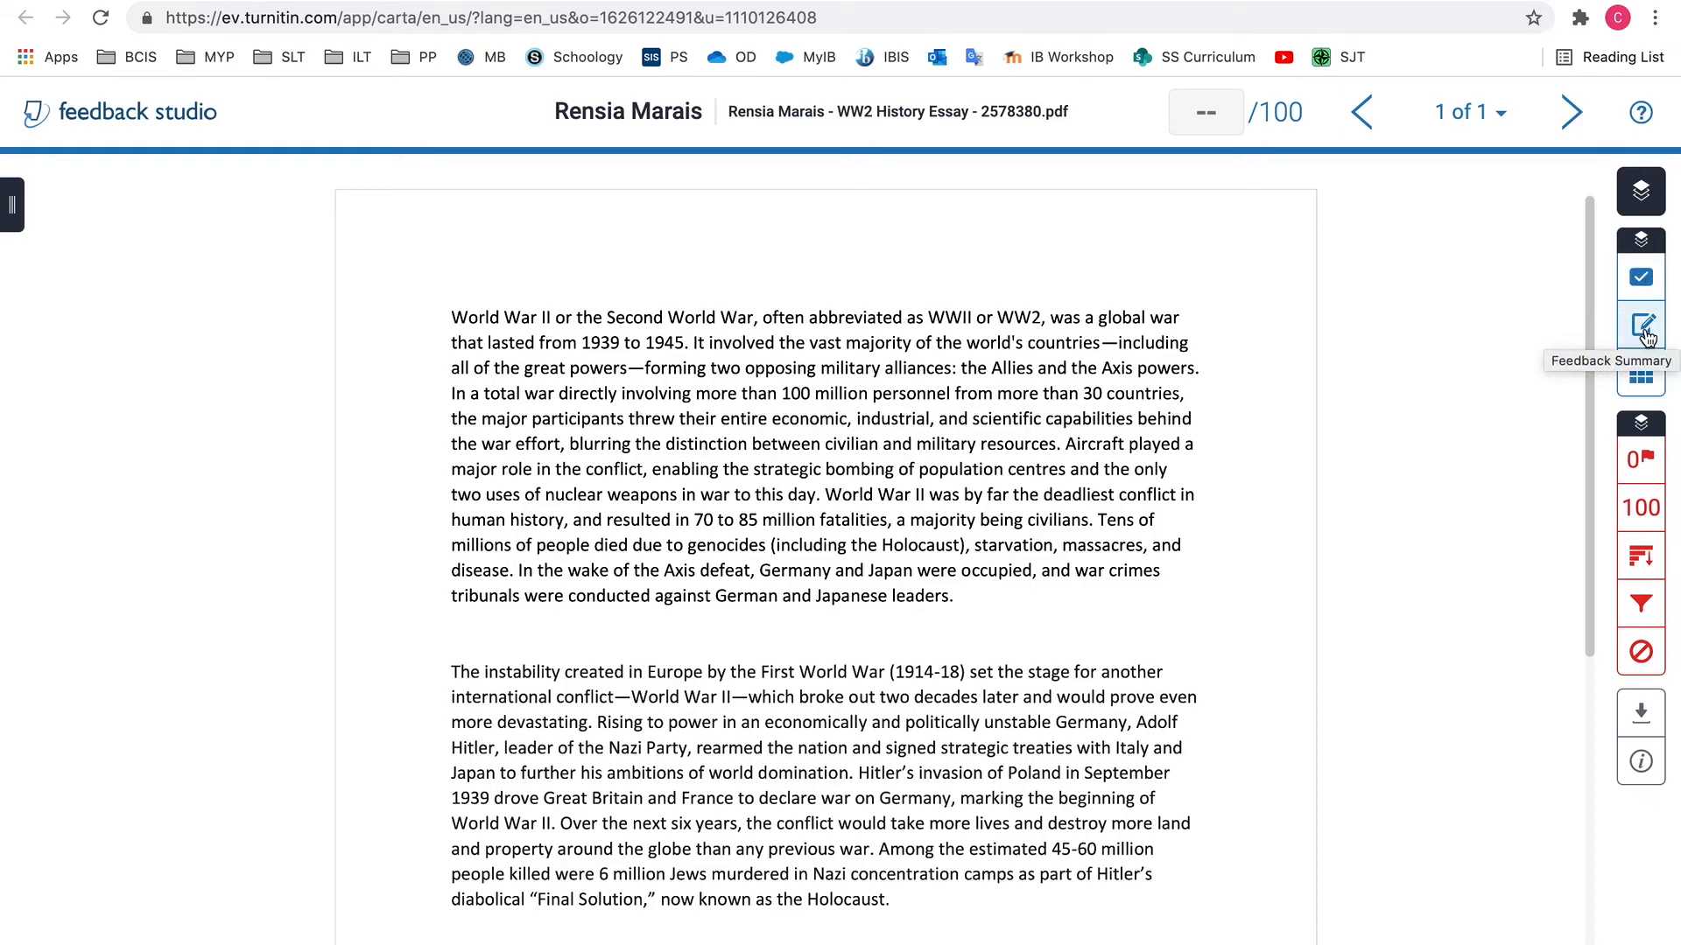
# Show the Match Overview, examine the highlighted passages against their matched sources through the whole essay, and close the overview
pyautogui.click(1643, 516)
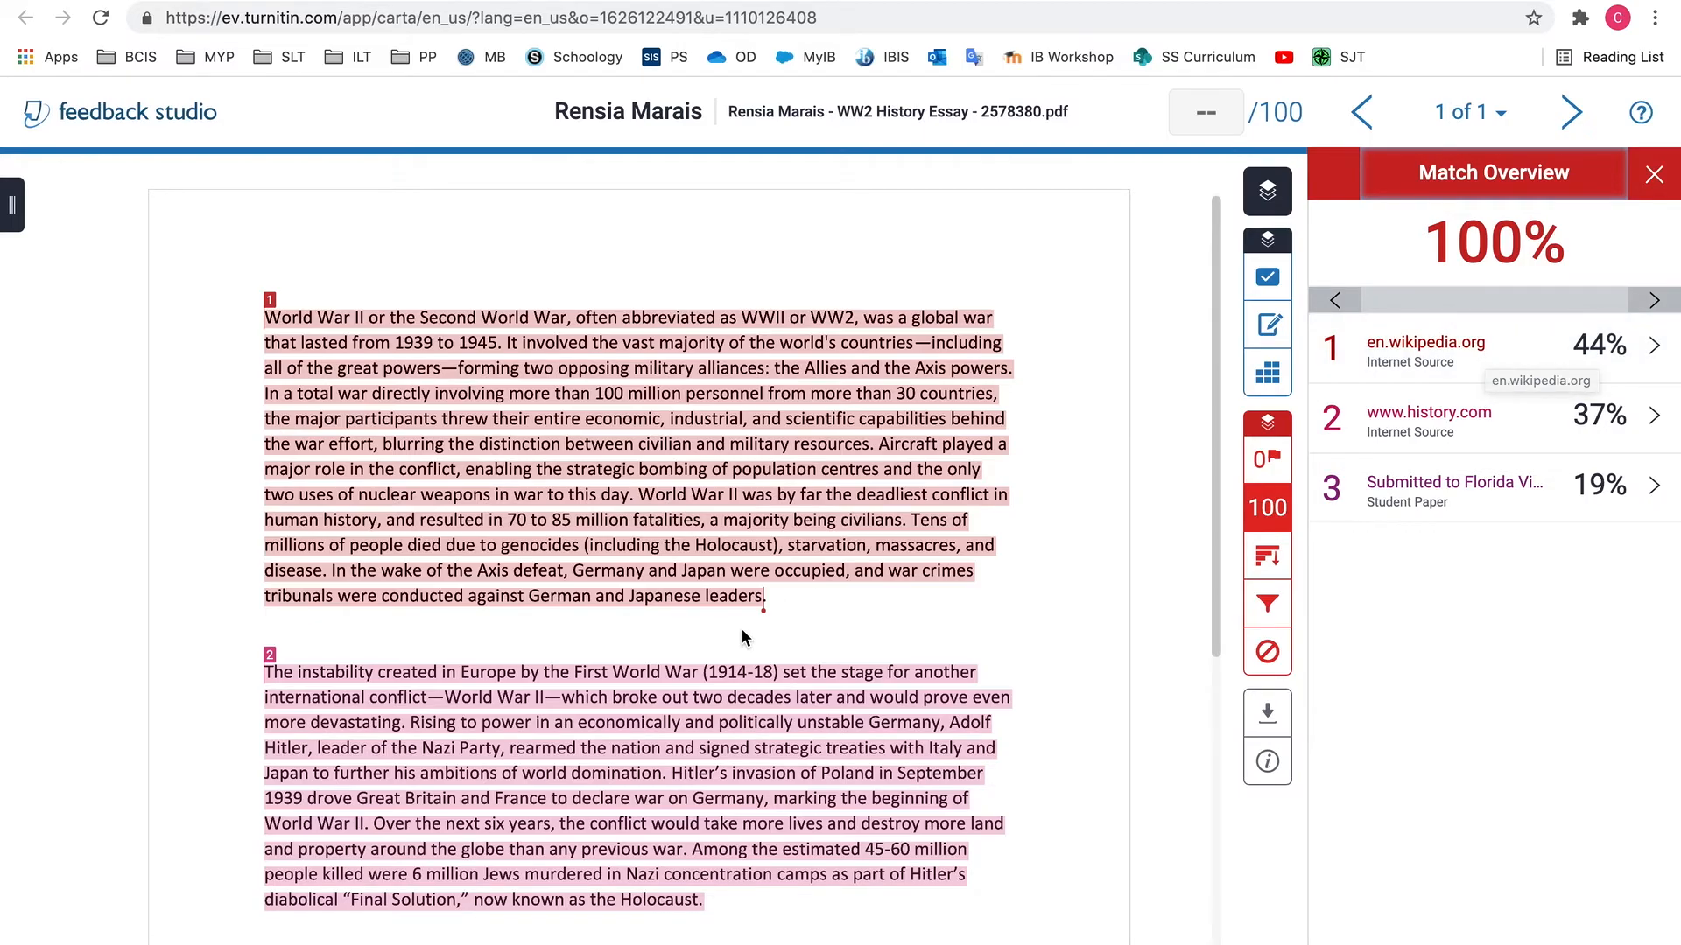
pyautogui.scroll(-3, 742, 629)
pyautogui.scroll(-2, 742, 628)
pyautogui.click(303, 366)
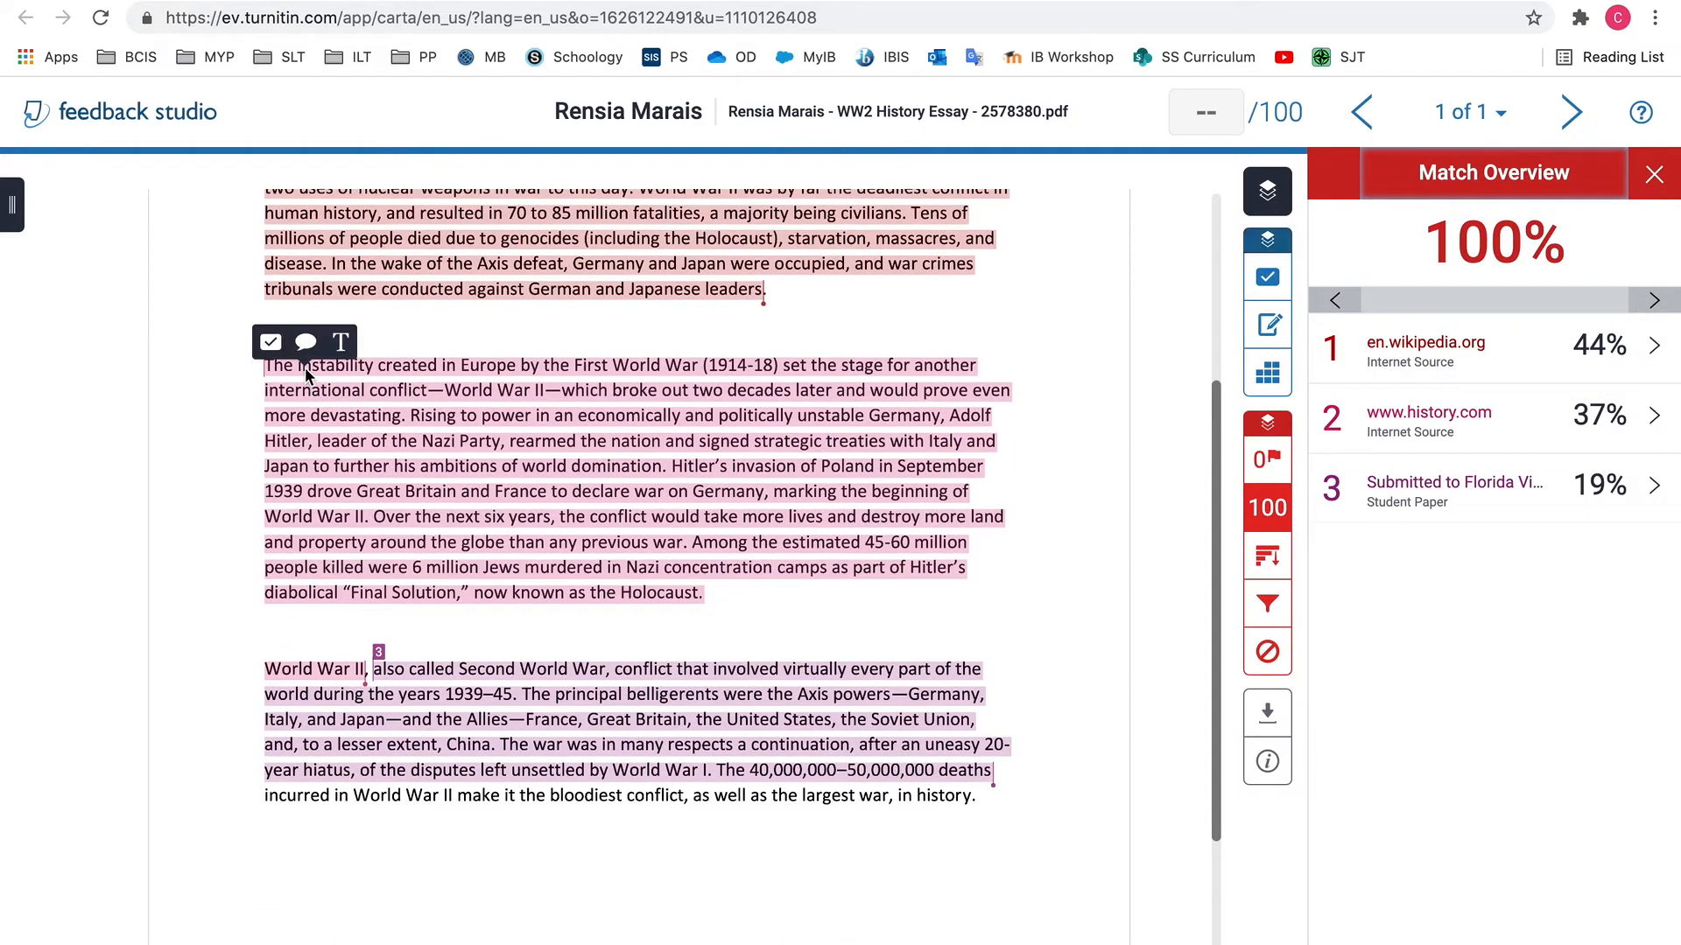
pyautogui.click(1483, 426)
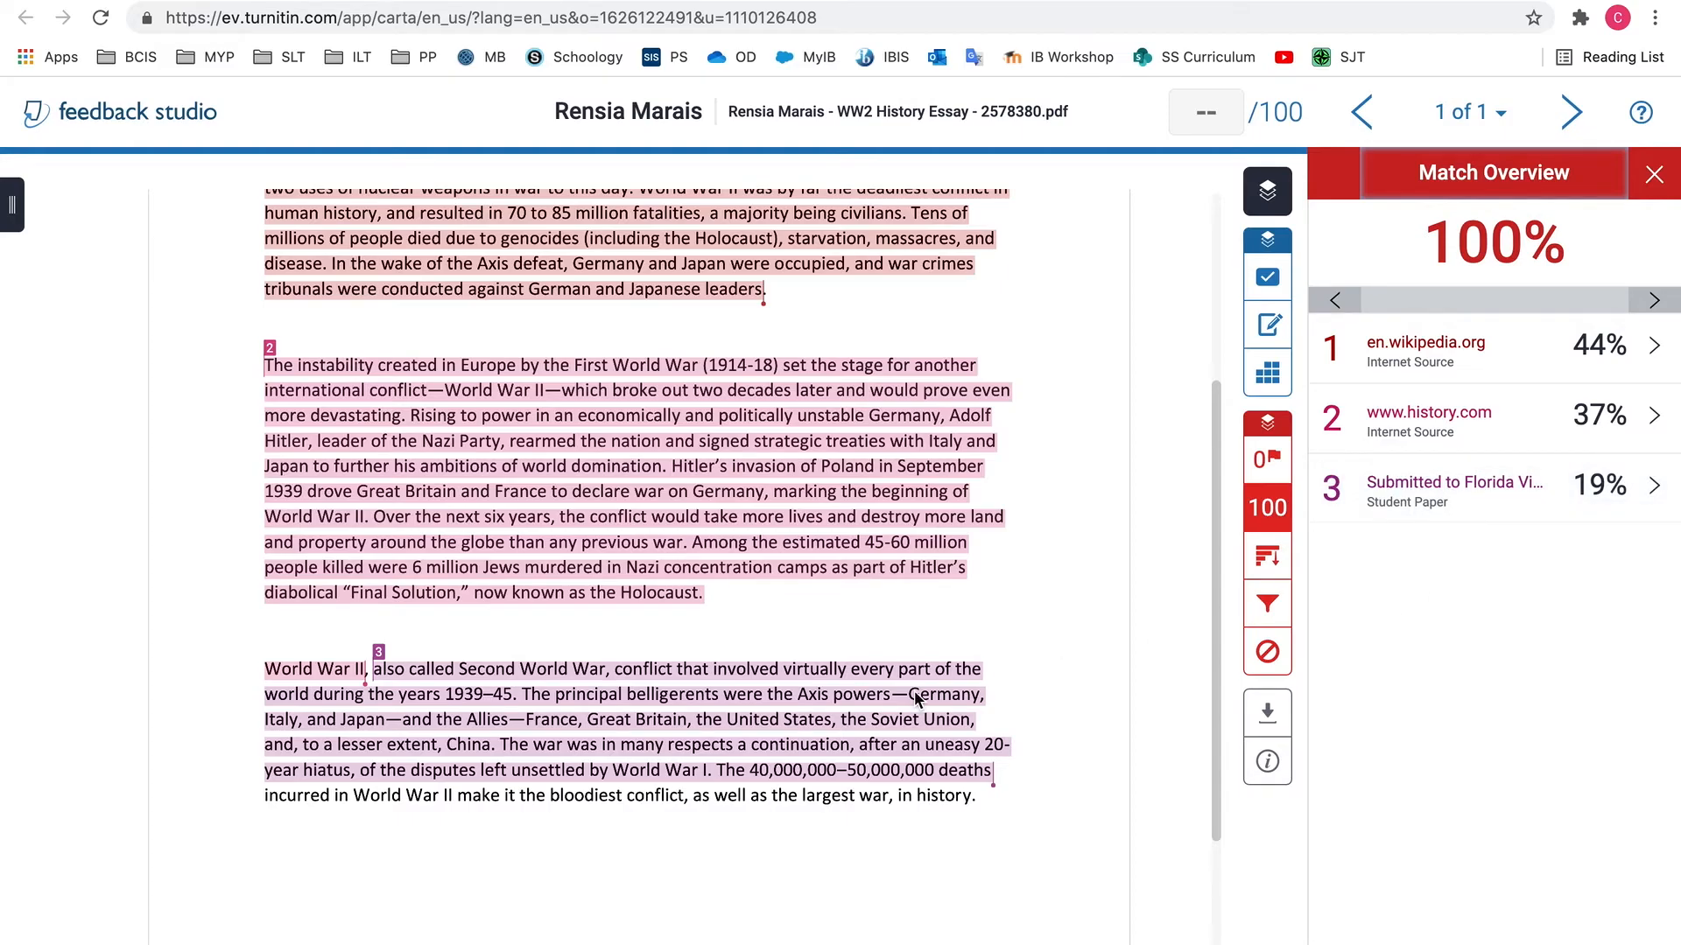
pyautogui.scroll(-3, 920, 705)
pyautogui.scroll(-1, 786, 753)
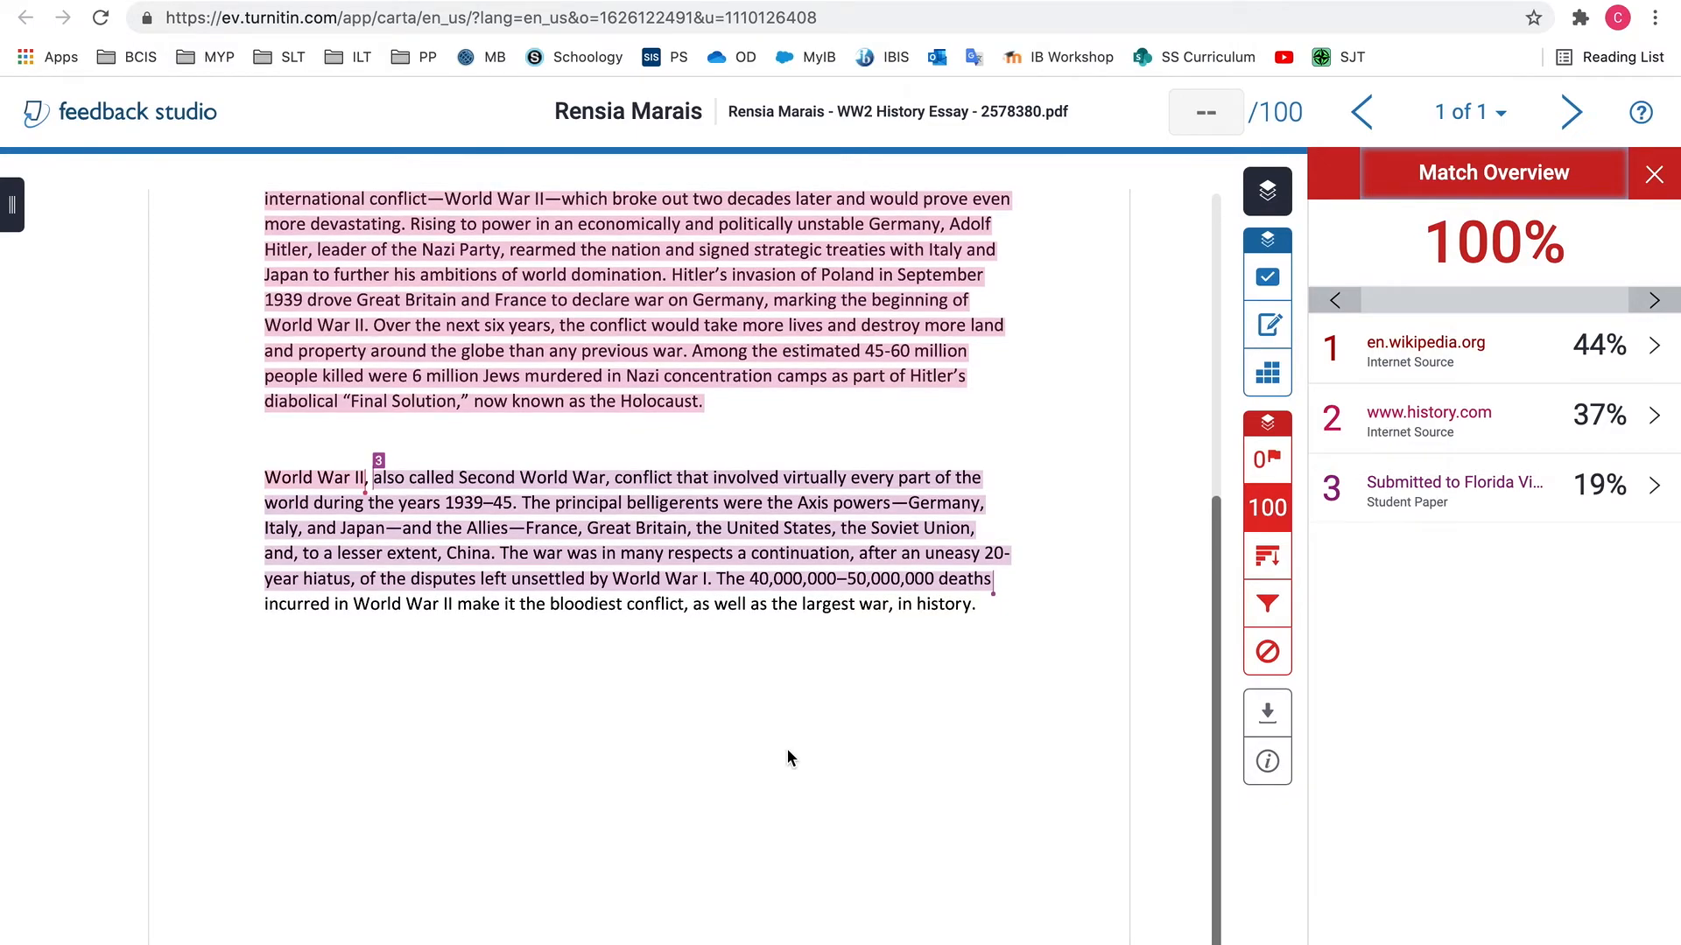
pyautogui.scroll(4, 786, 753)
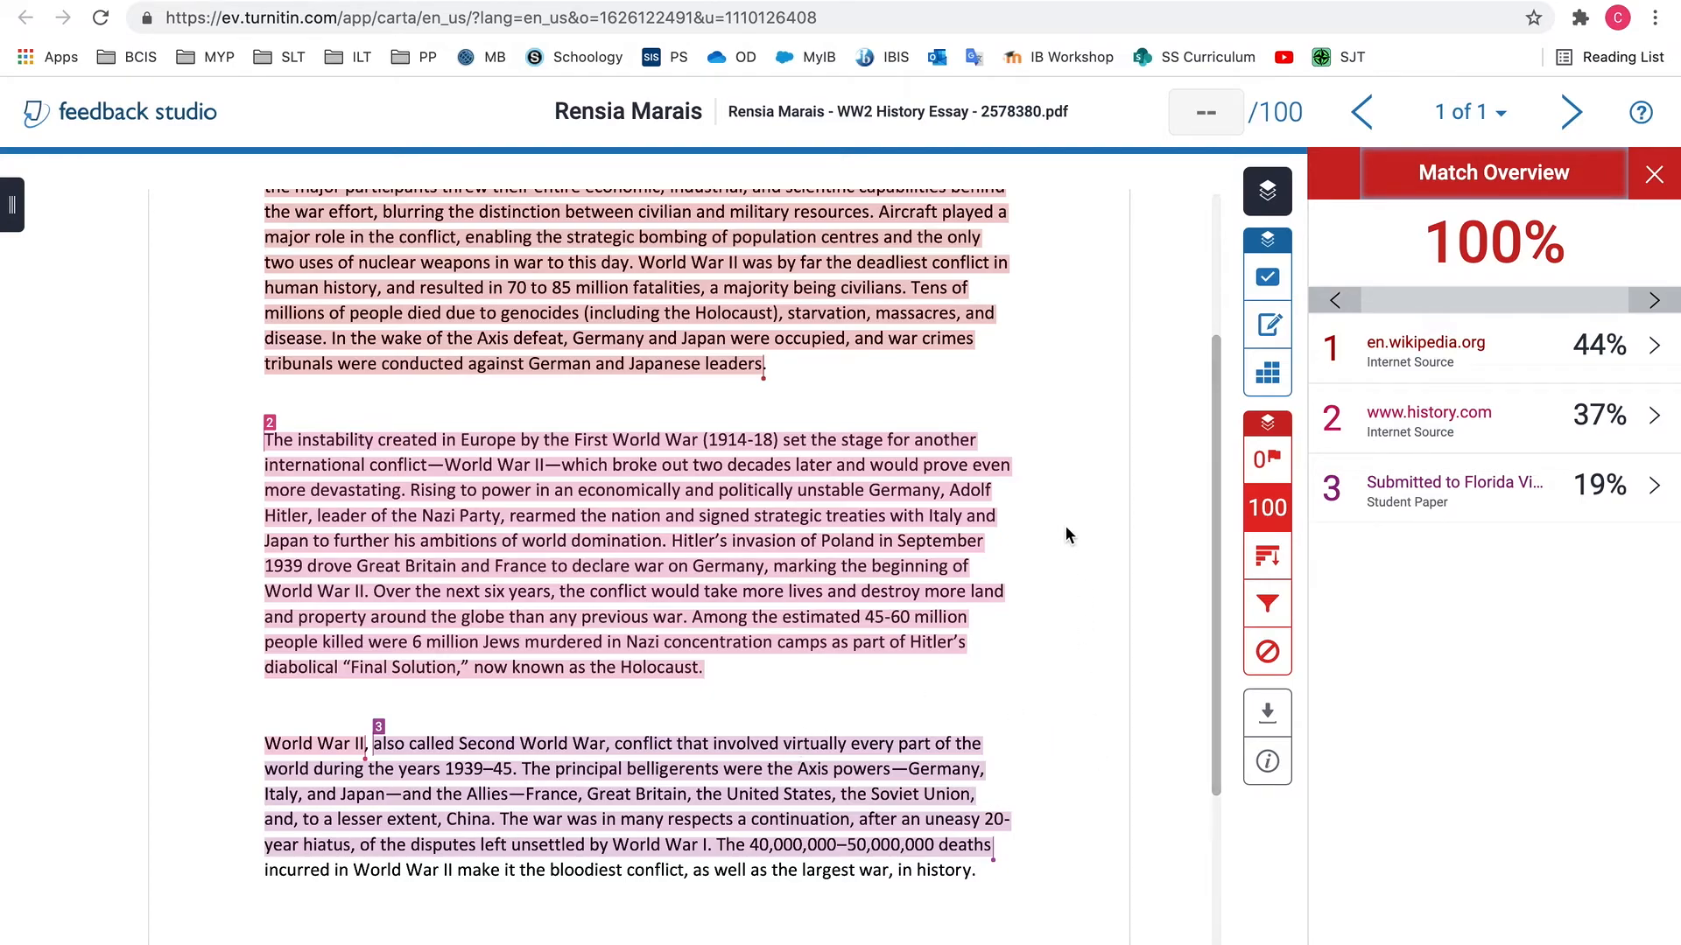
pyautogui.scroll(1, 1065, 527)
pyautogui.scroll(4, 1064, 527)
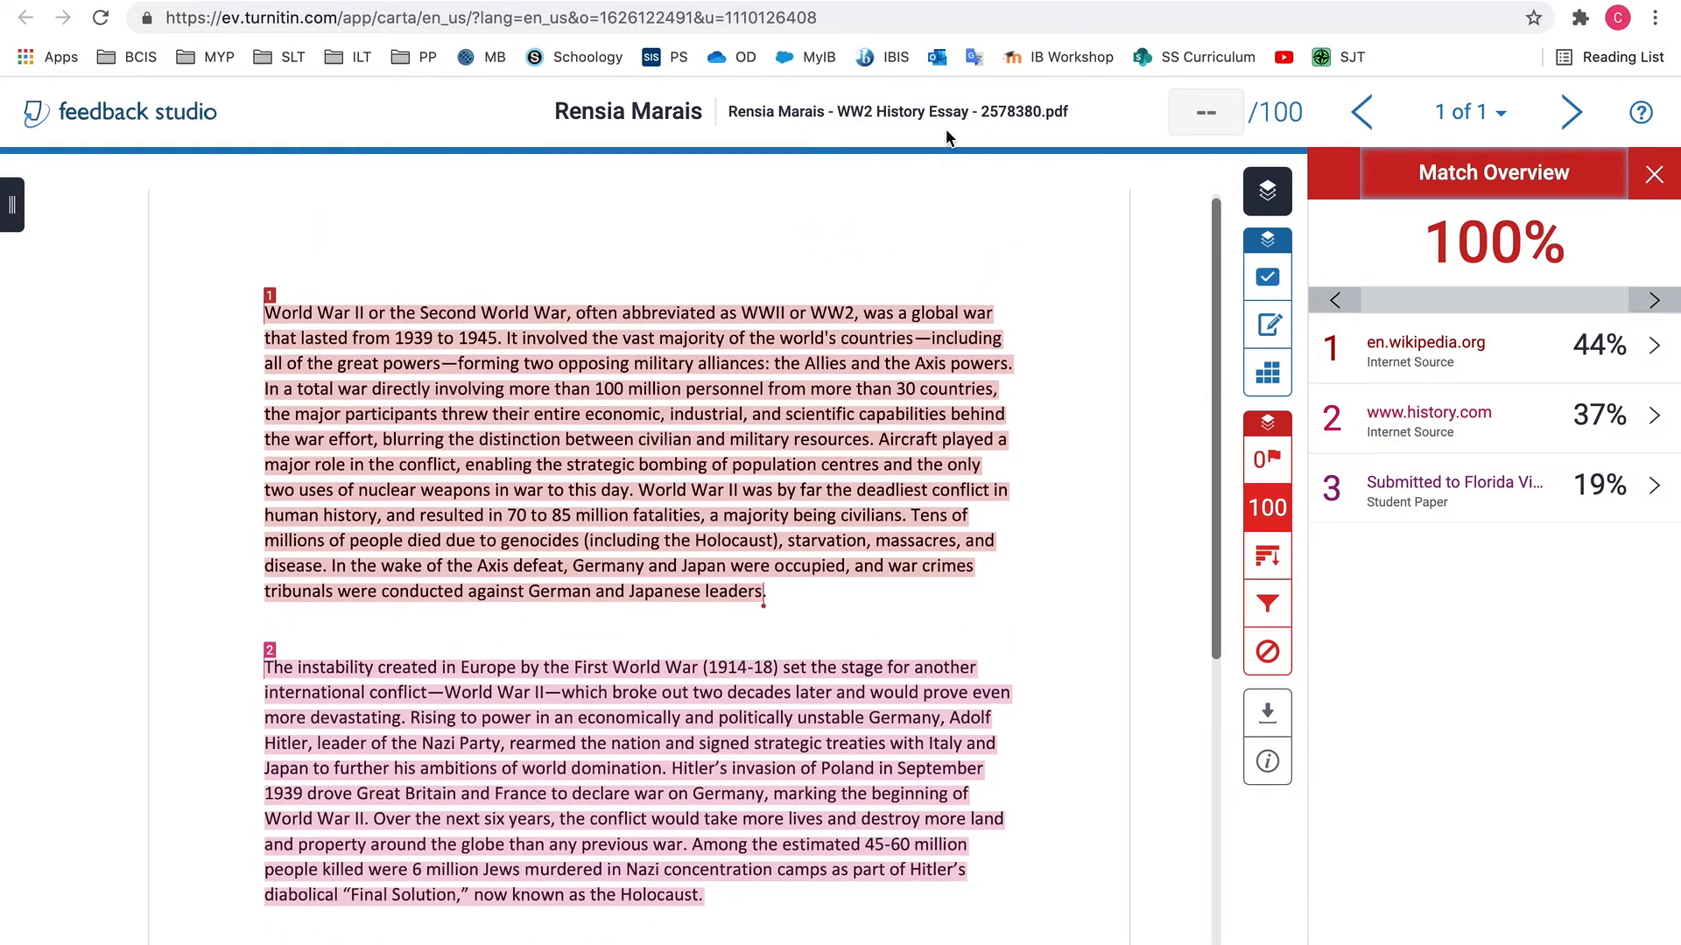
pyautogui.click(1653, 174)
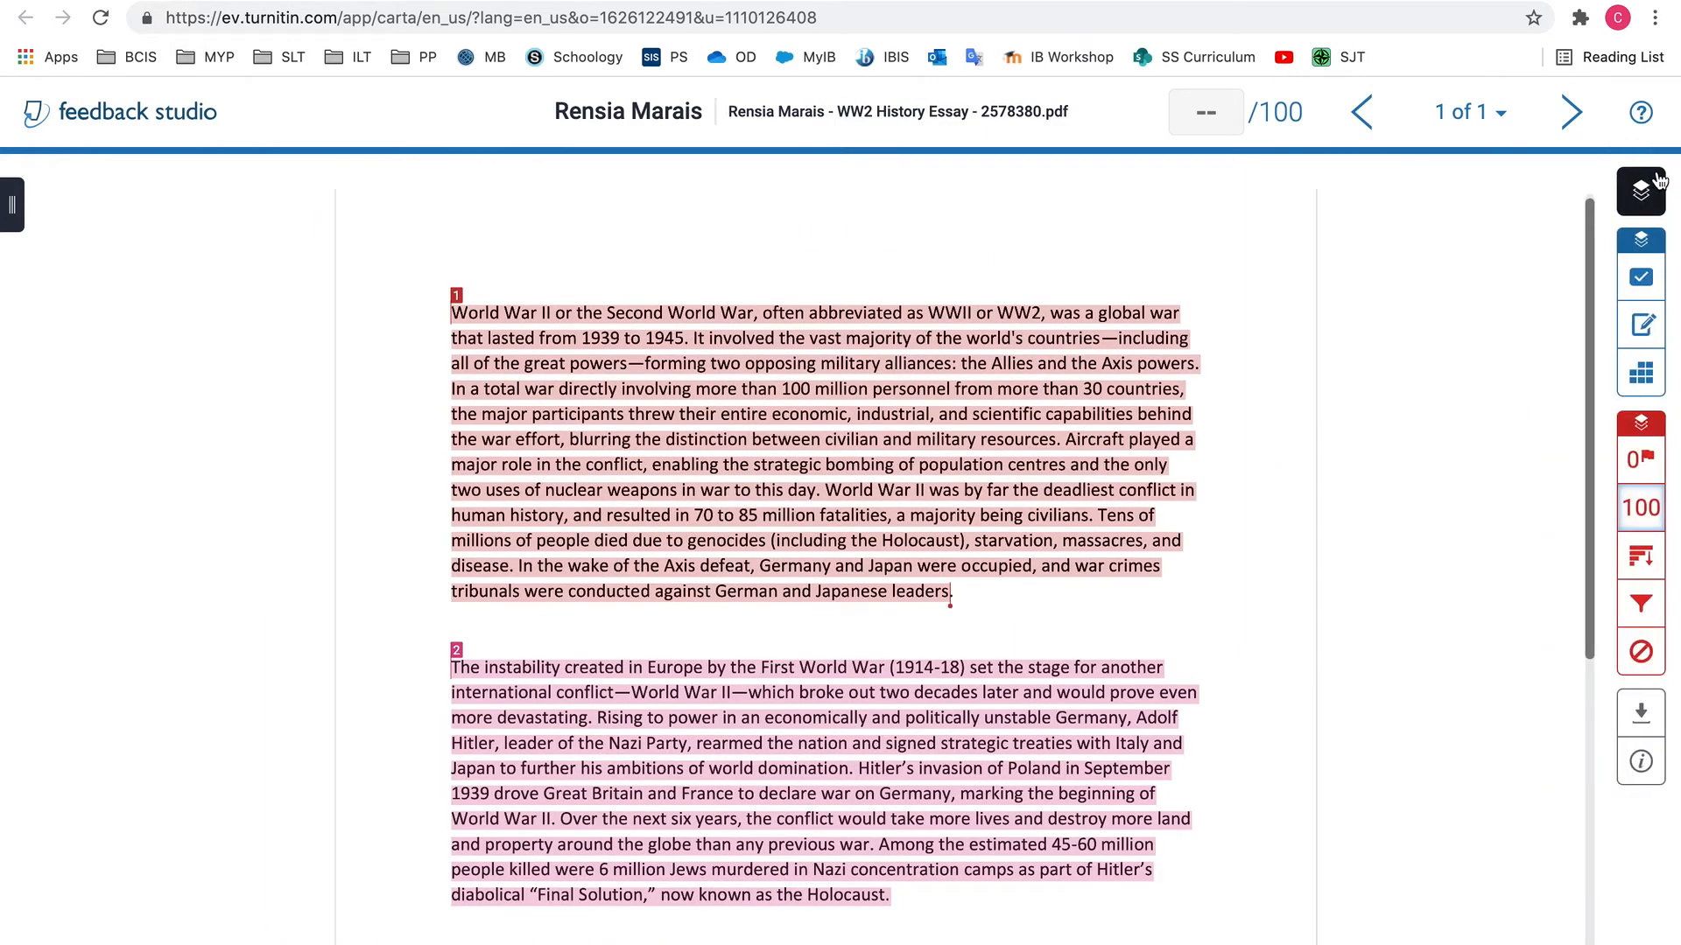
# Leave the Turnitin paper and return through the course's assignments to the Submissions list of WW2 History Essay
pyautogui.click(826, 0)
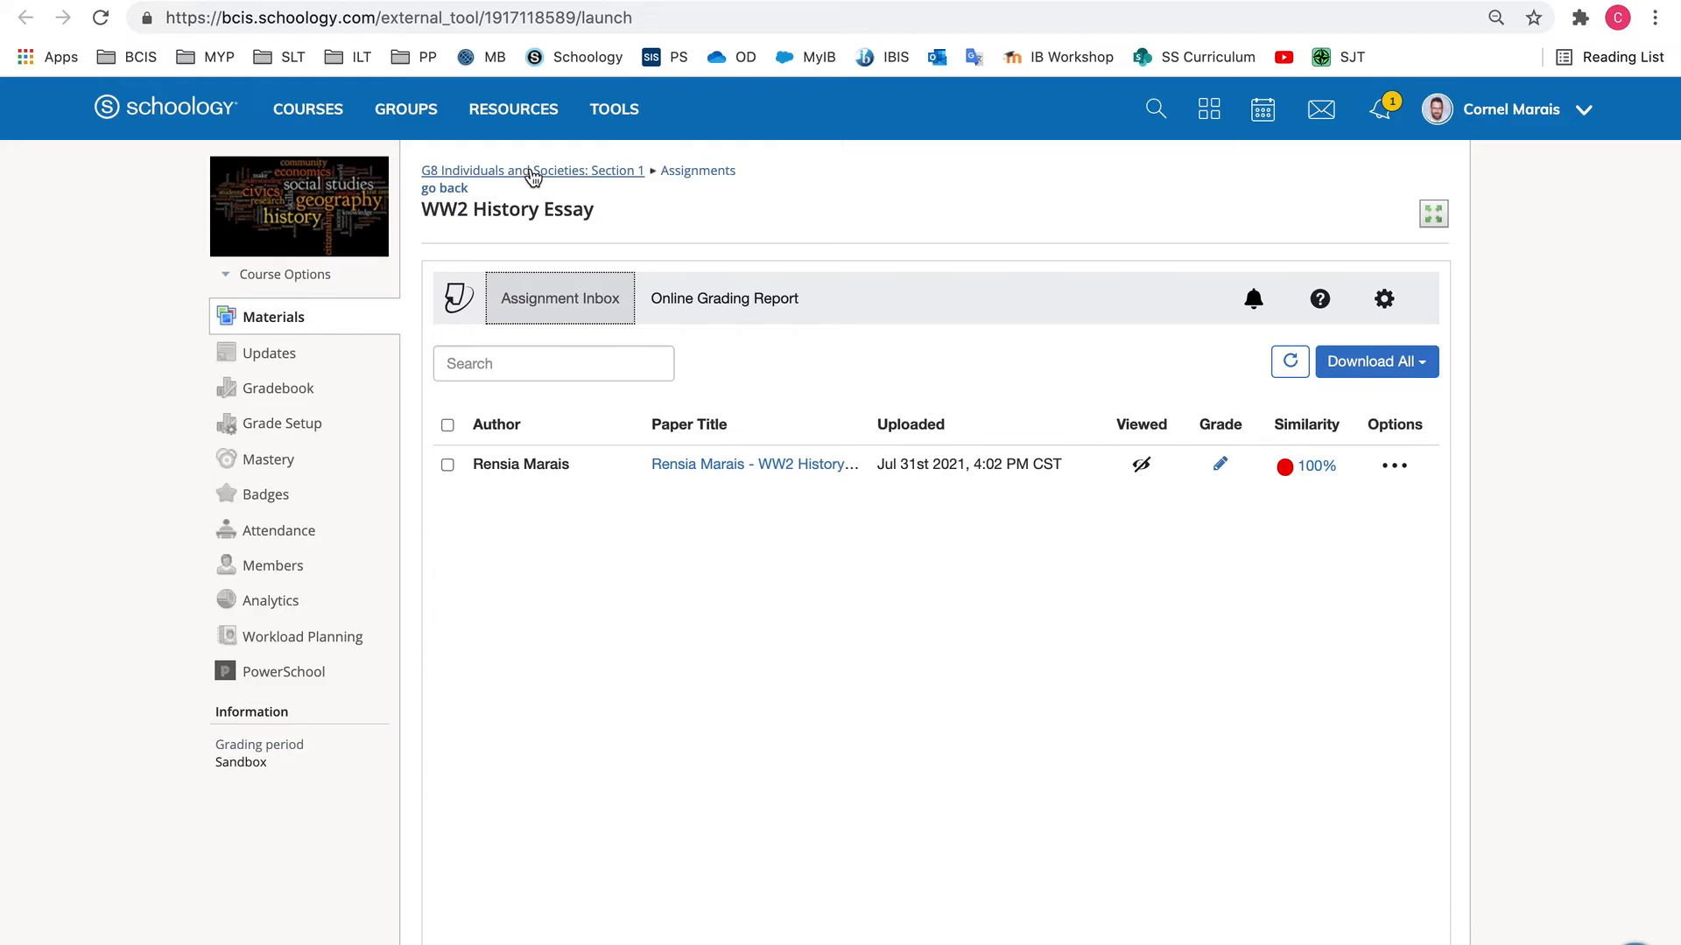
pyautogui.click(694, 173)
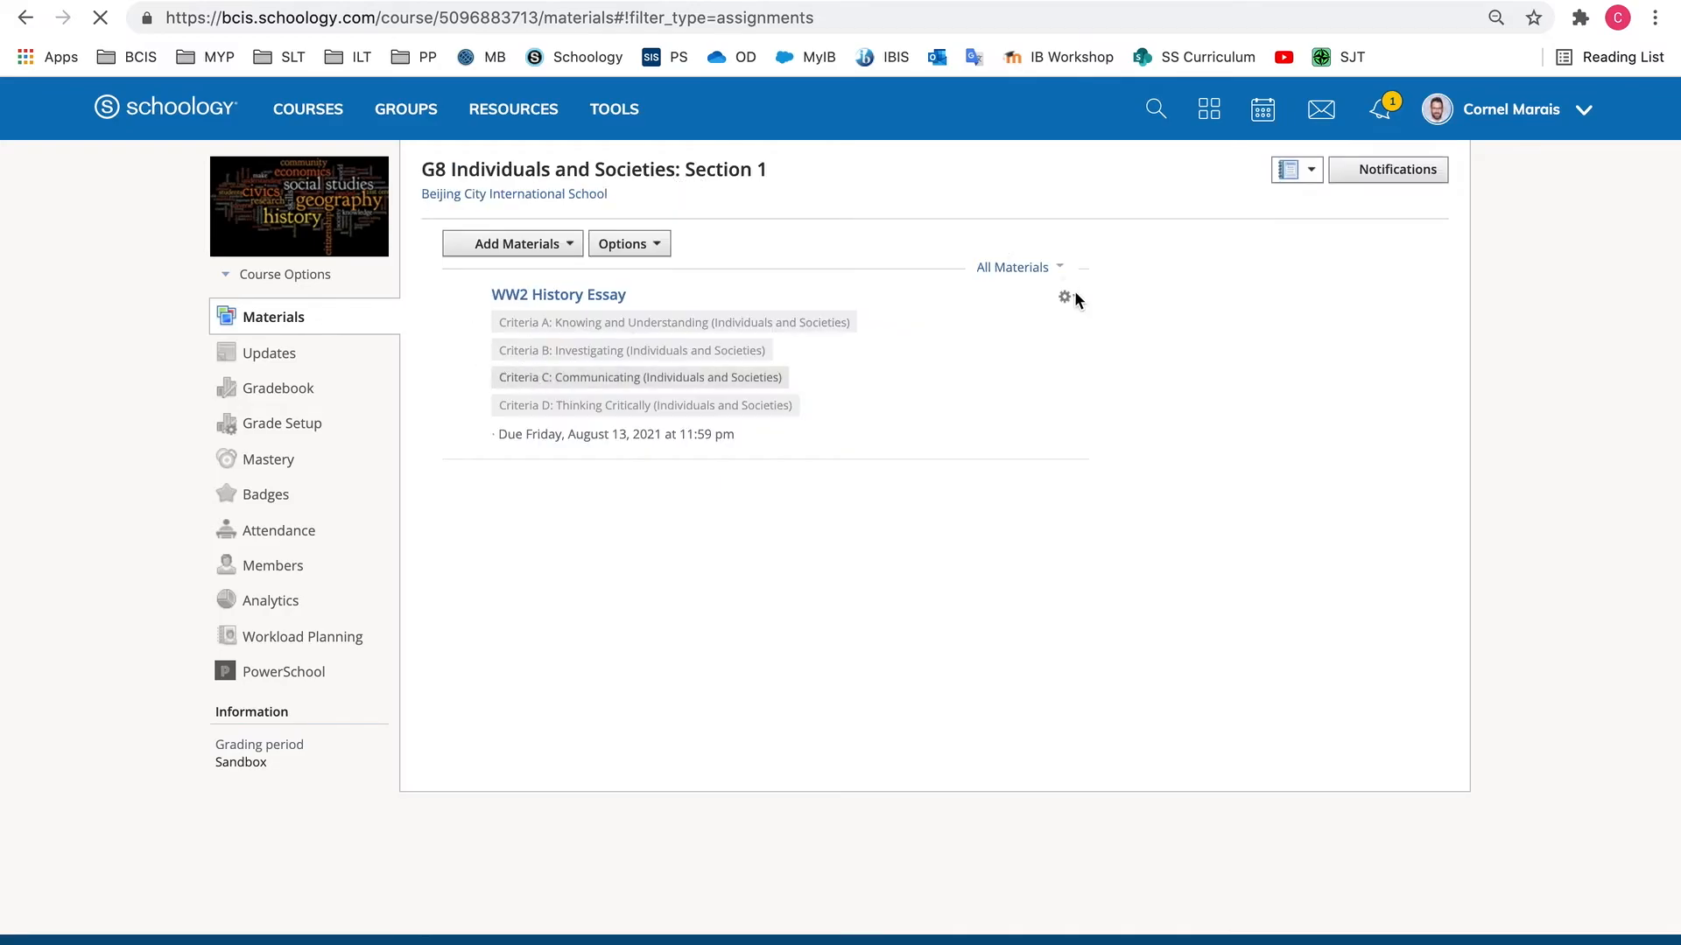
pyautogui.click(582, 302)
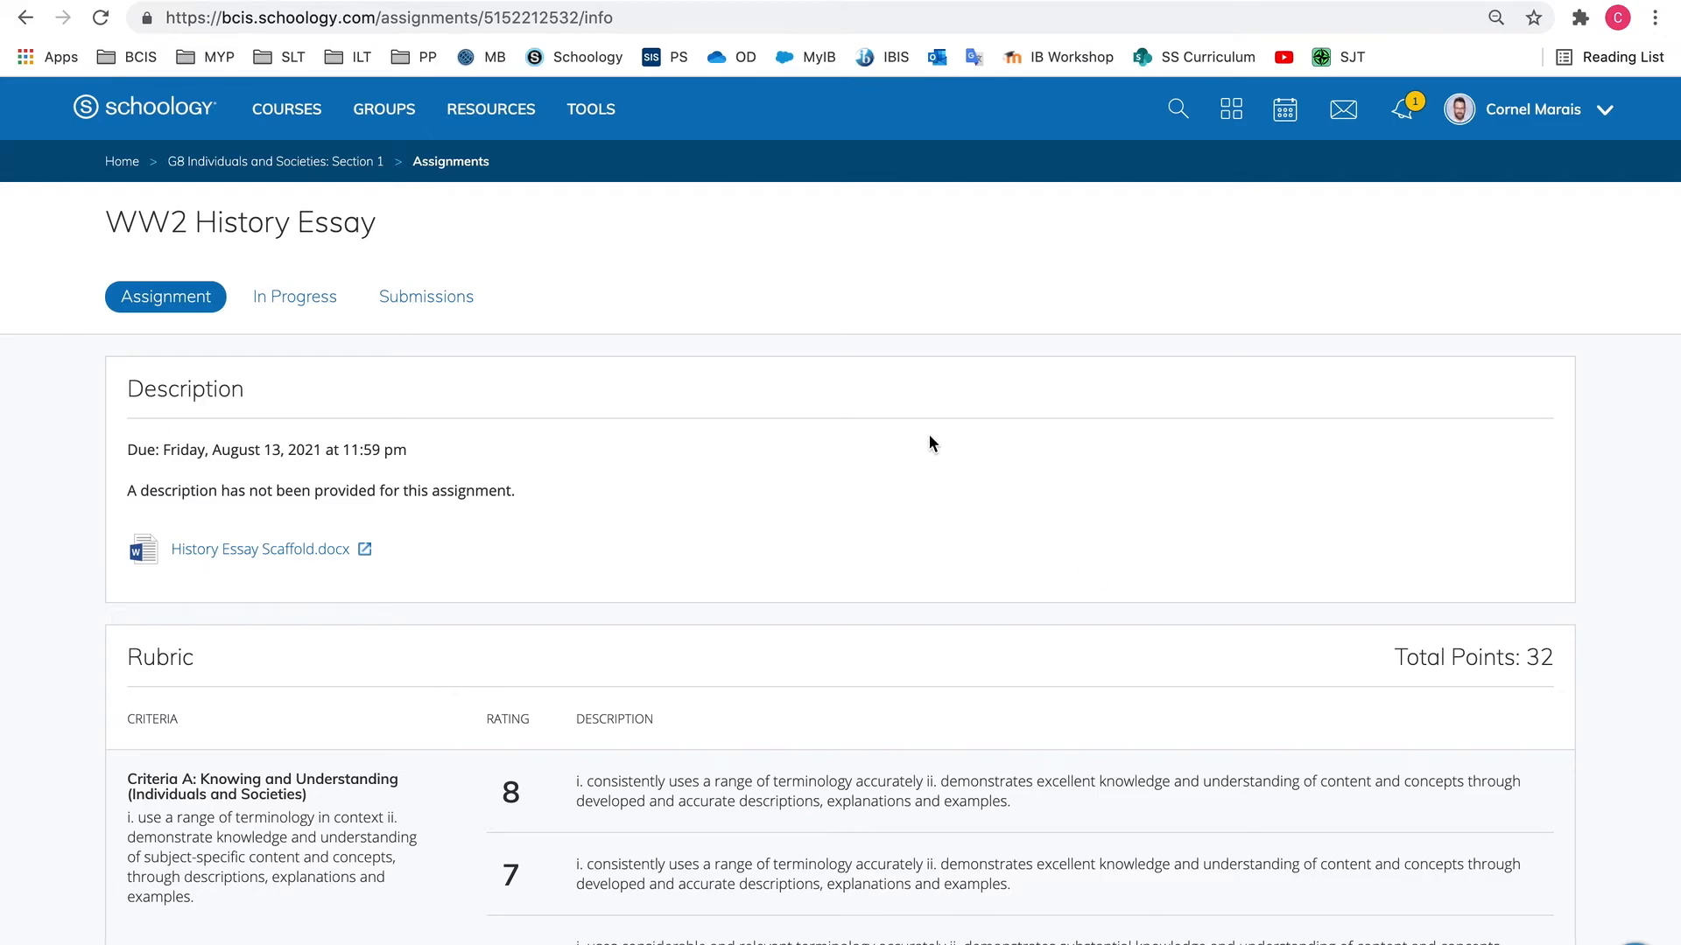
pyautogui.click(401, 304)
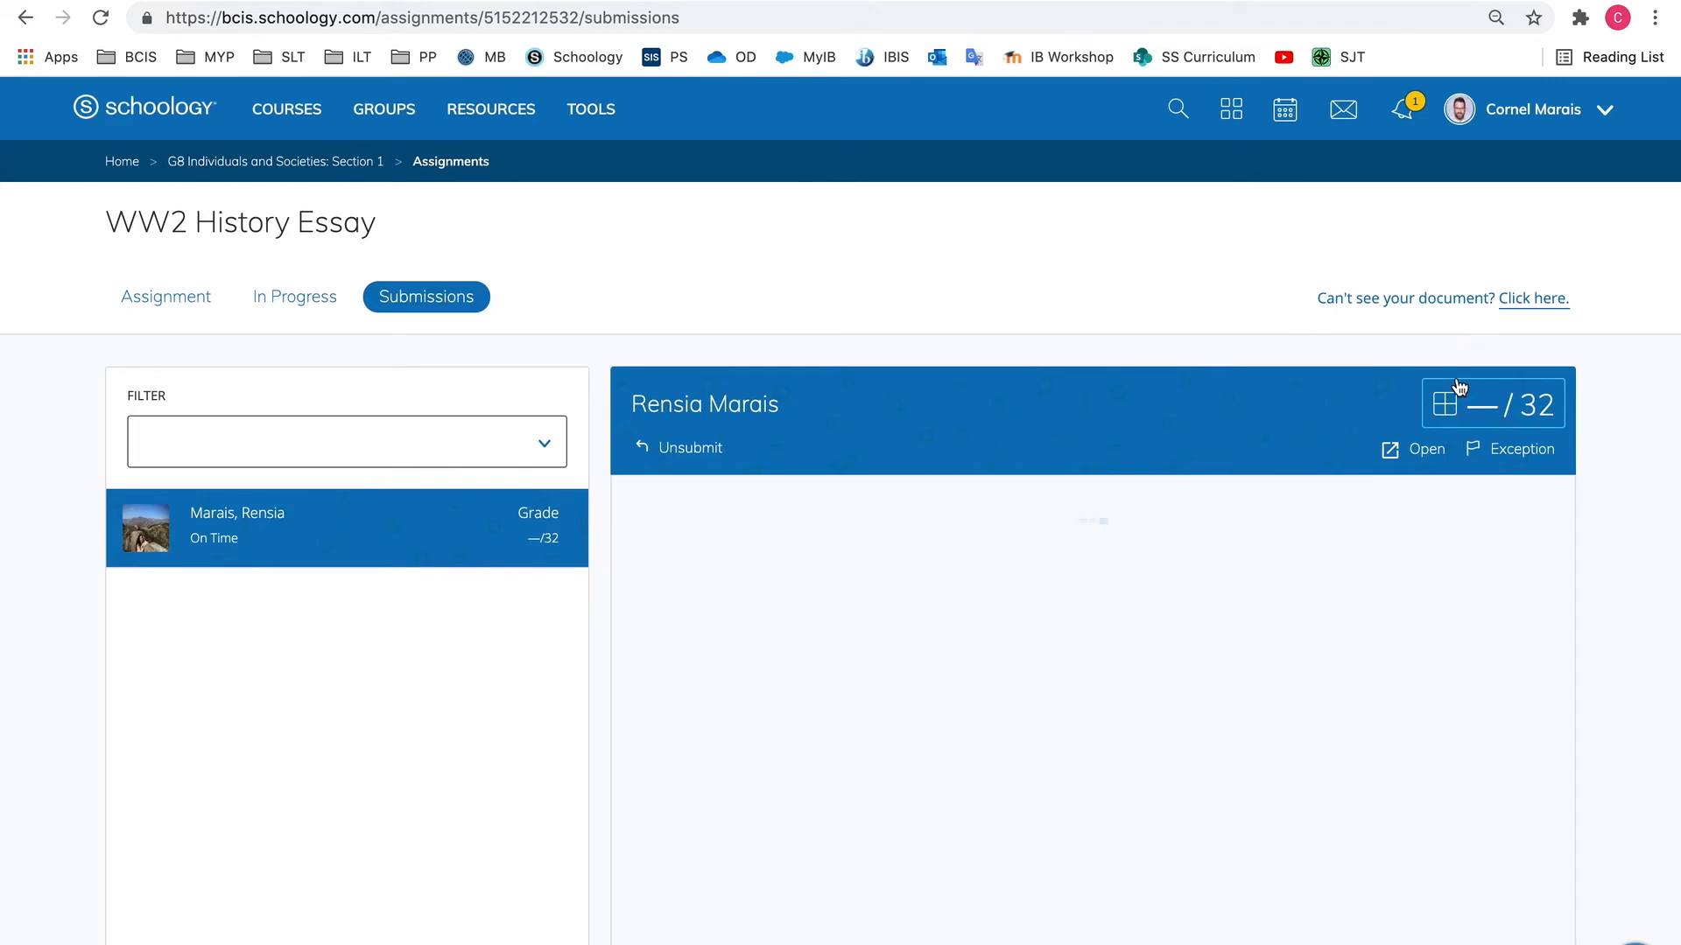
# Open the grading rubric for the submission and rate Criteria A: Knowing and Understanding and Criteria B: Investigating as 0
pyautogui.click(1446, 412)
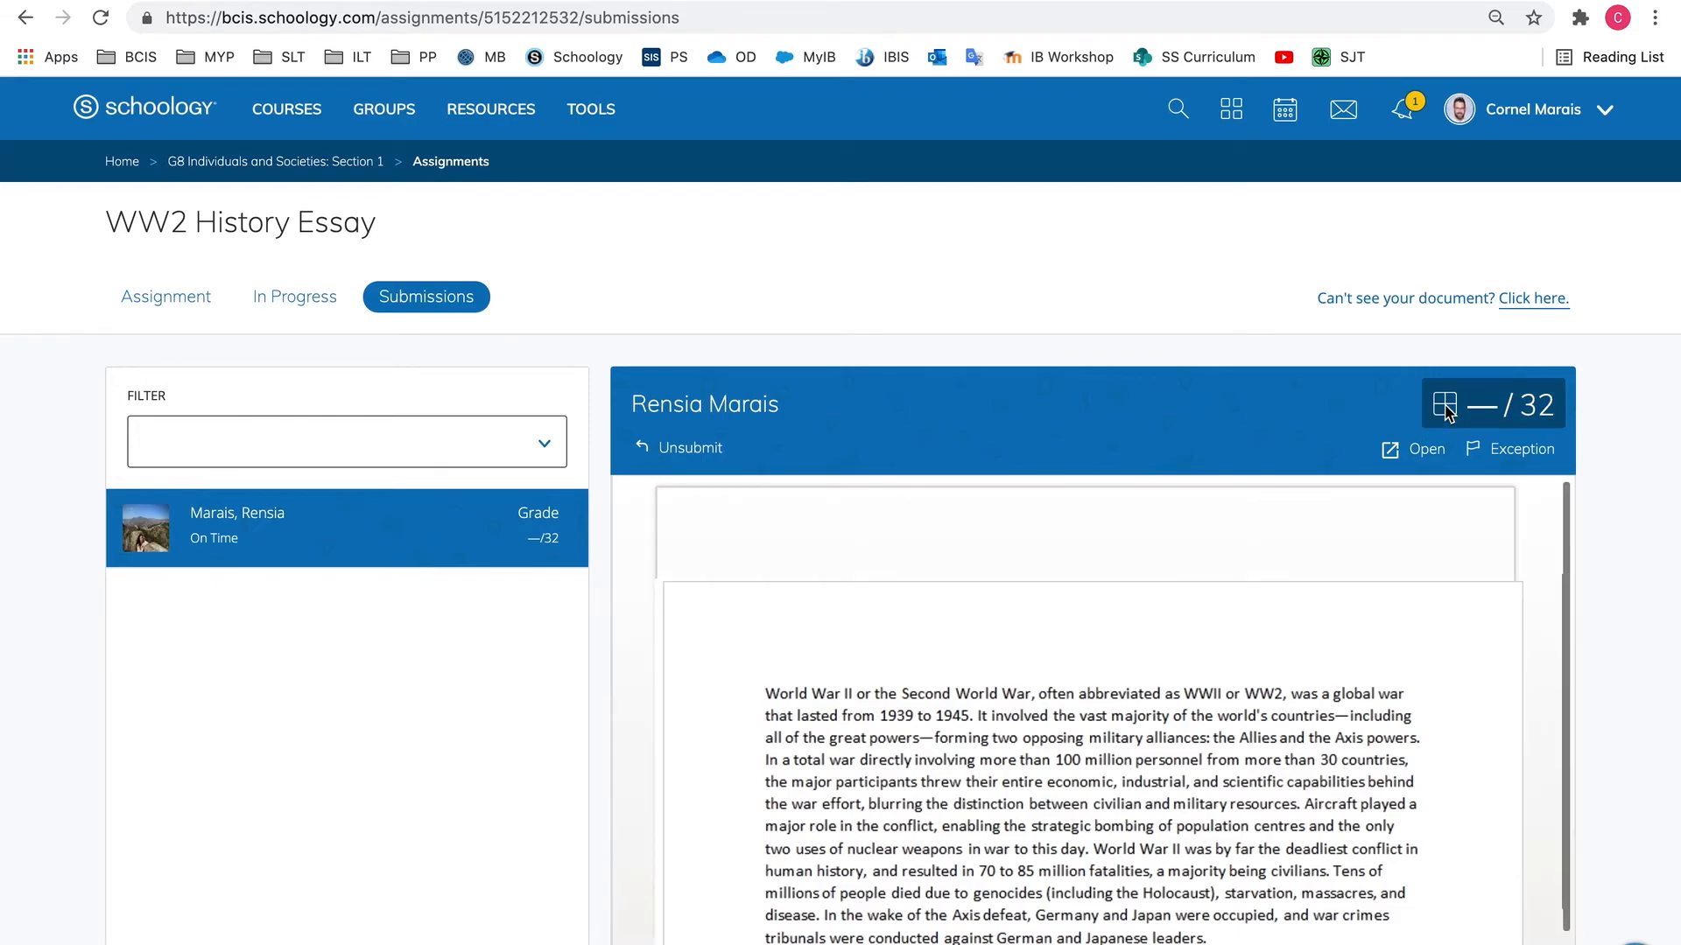
pyautogui.scroll(-4, 1255, 487)
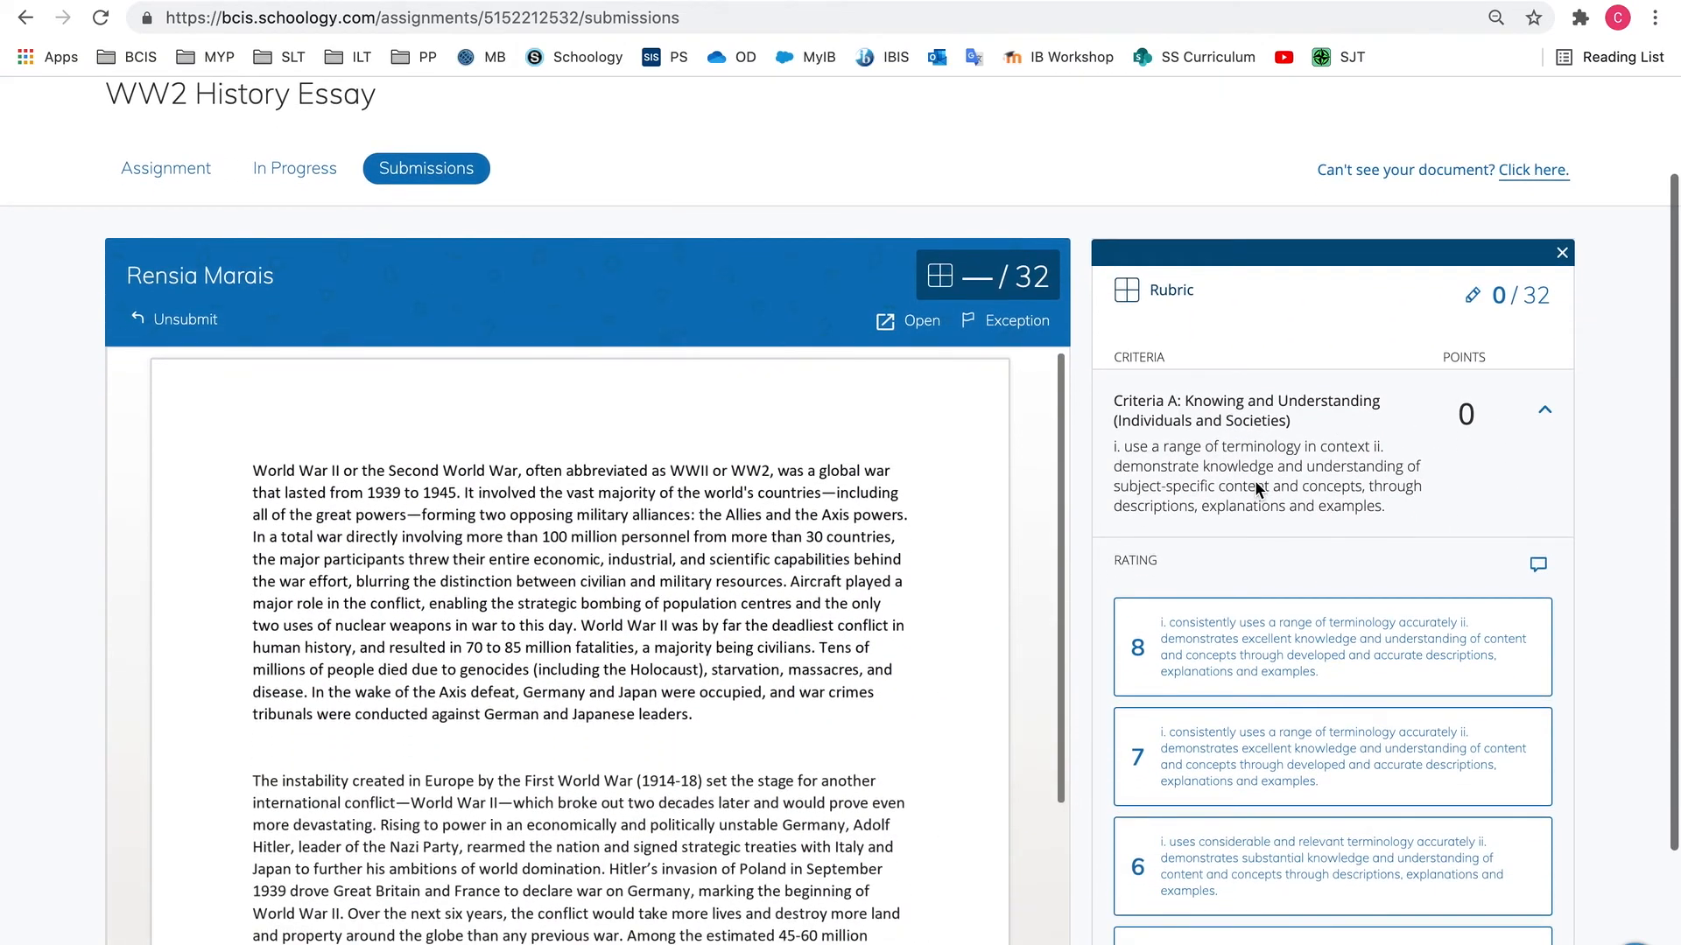
pyautogui.scroll(2, 1258, 491)
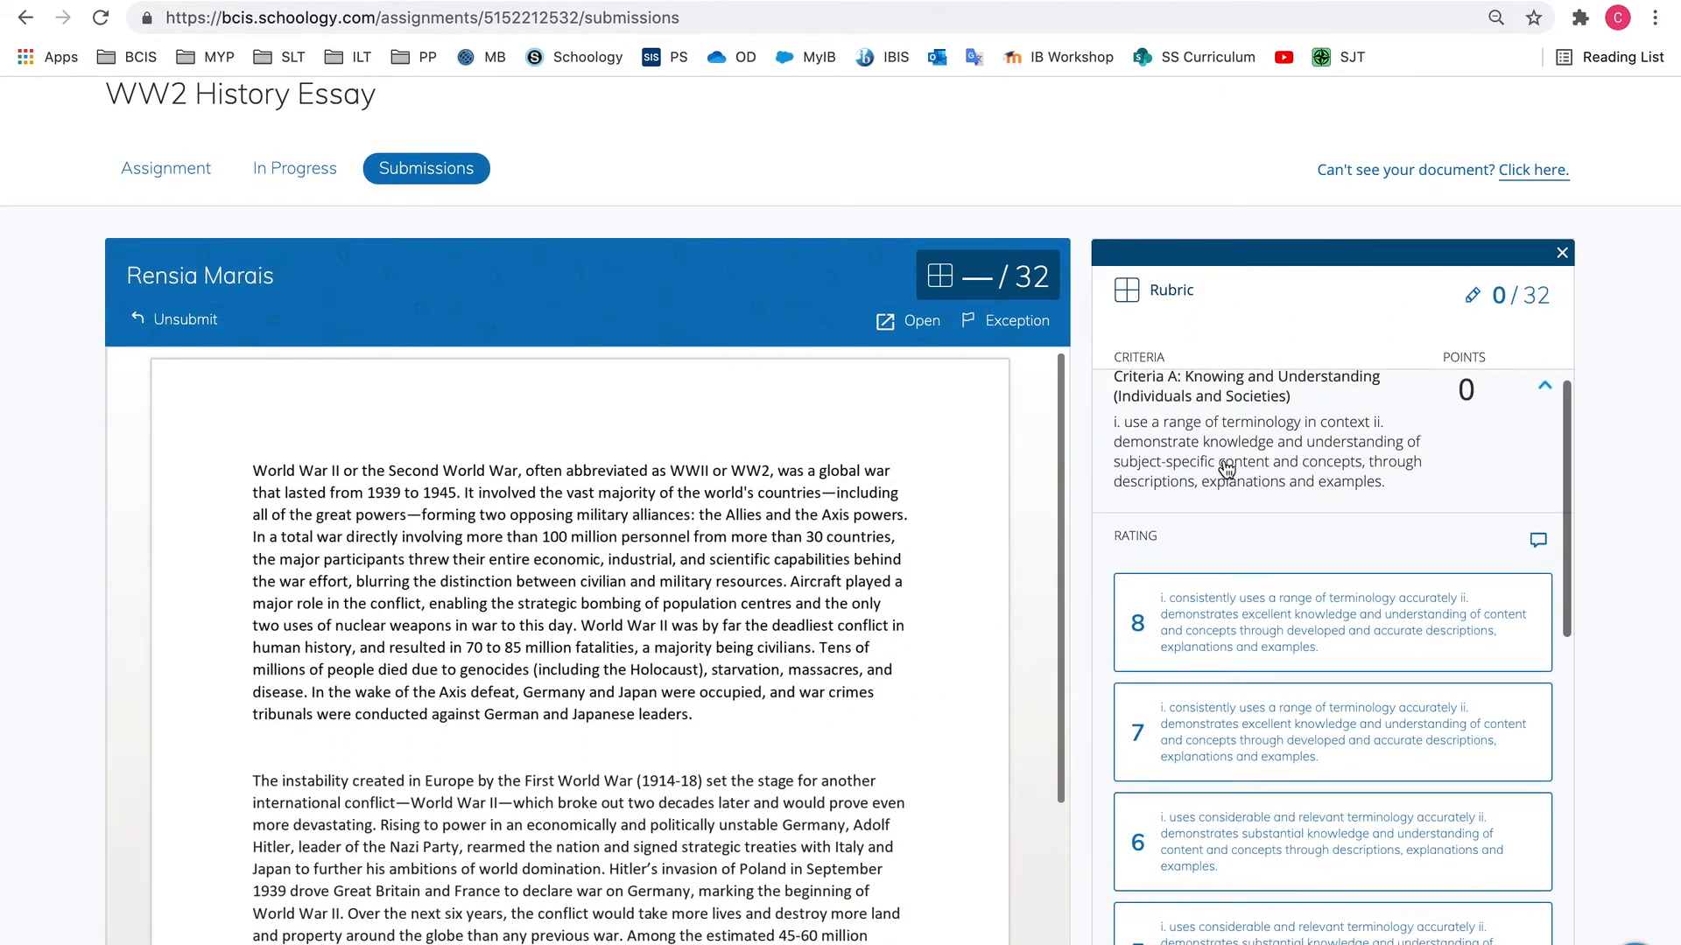
pyautogui.scroll(-6, 1204, 459)
pyautogui.scroll(-1, 1204, 457)
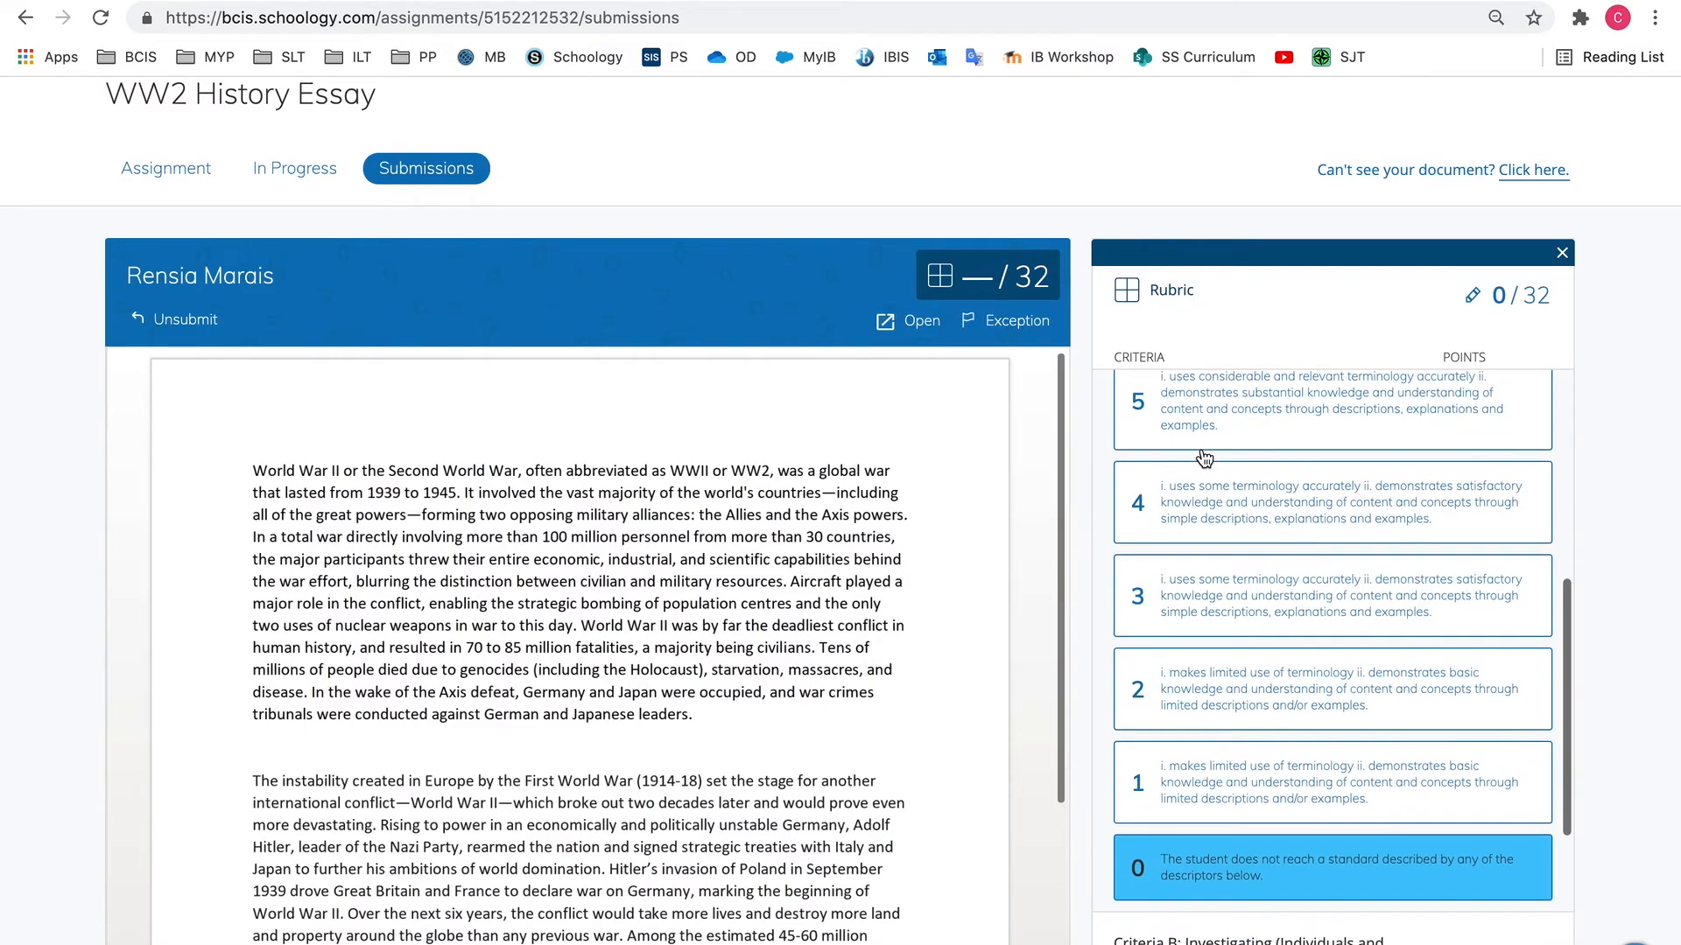
pyautogui.click(1257, 878)
pyautogui.scroll(-10, 1258, 882)
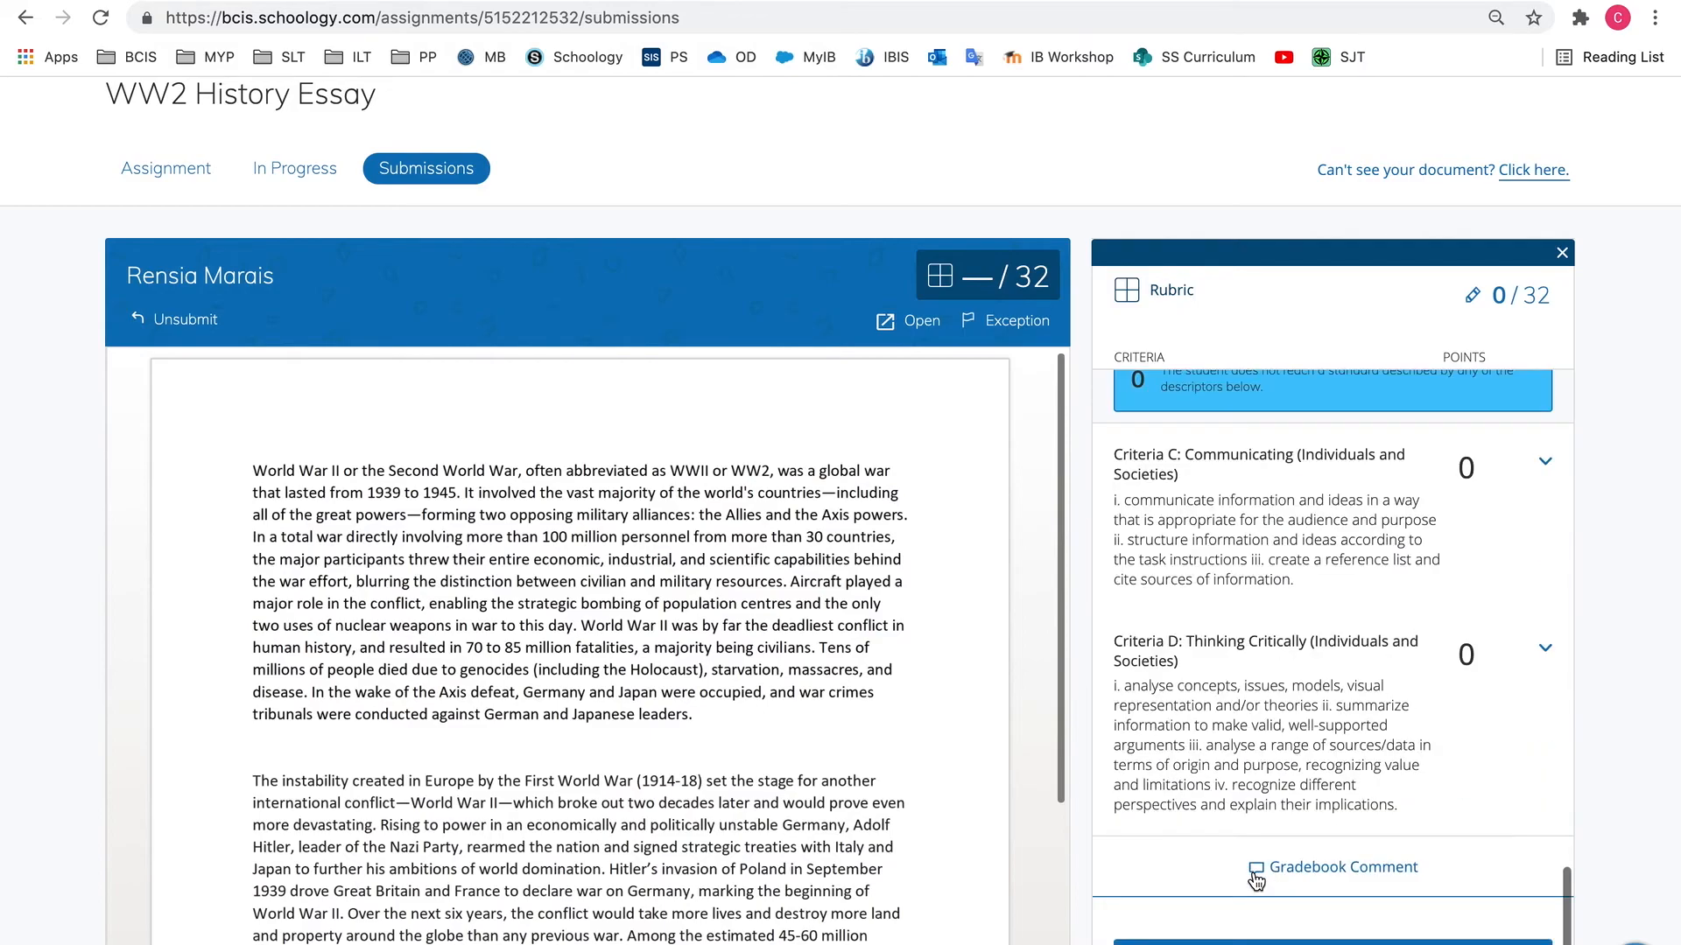
# Rate Criteria C: Communicating and Criteria D: Thinking Critically as 0 and submit the rubric grade
pyautogui.scroll(2, 1237, 628)
pyautogui.scroll(-2, 1237, 628)
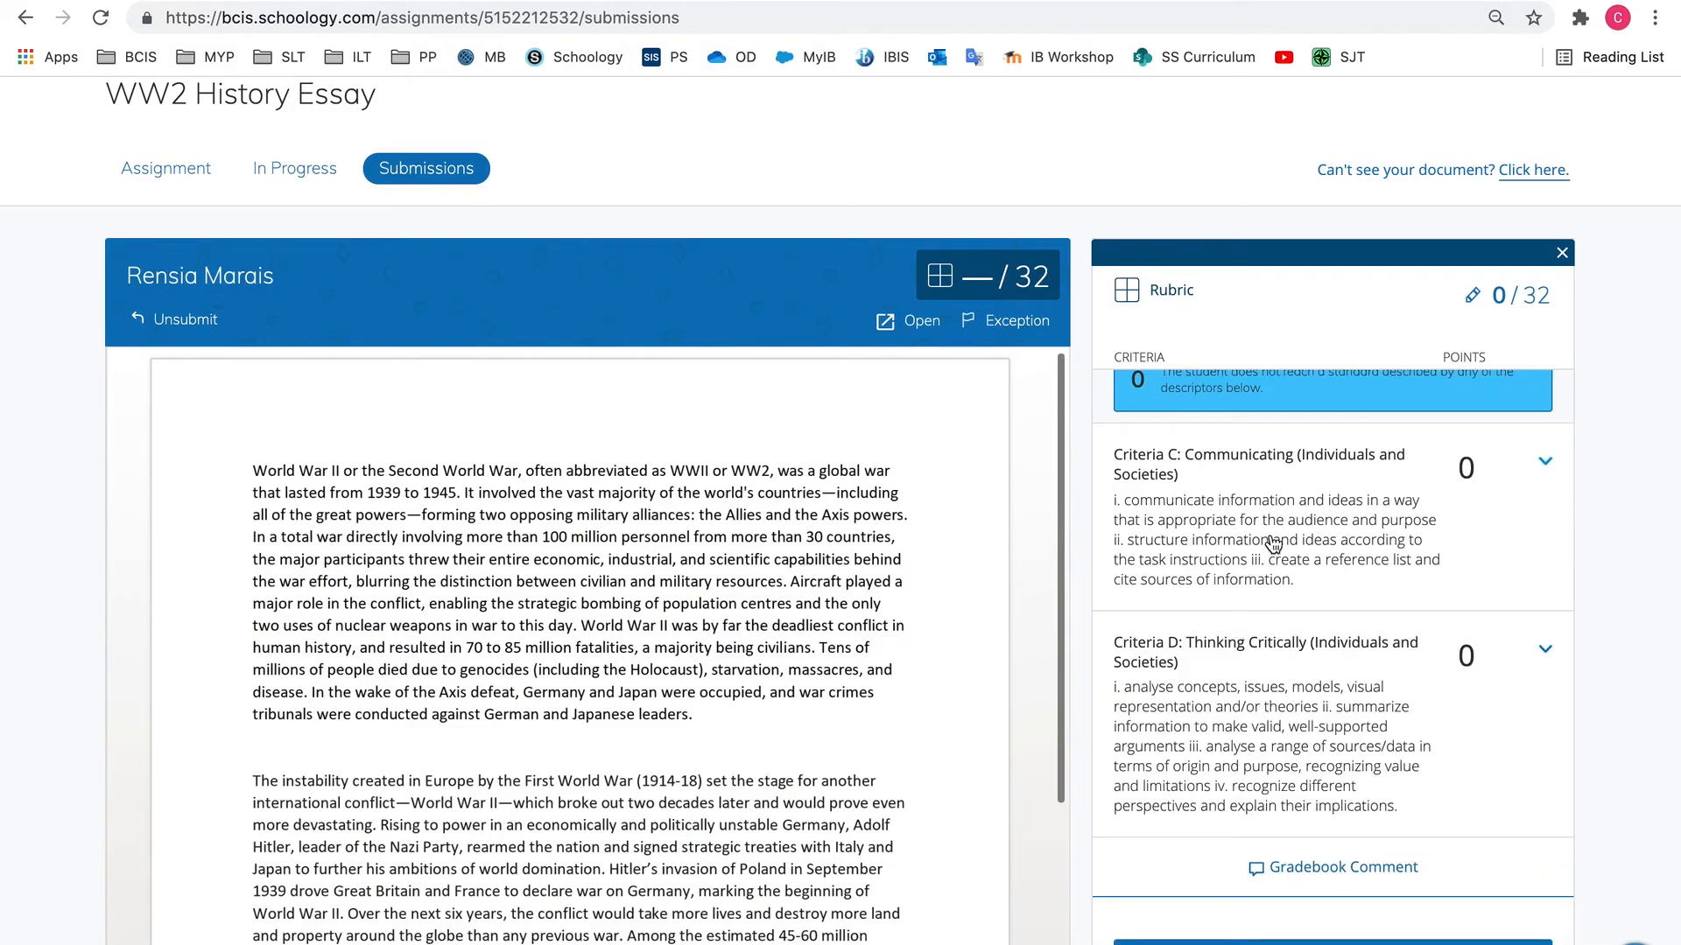
pyautogui.click(1616, 486)
pyautogui.click(1255, 548)
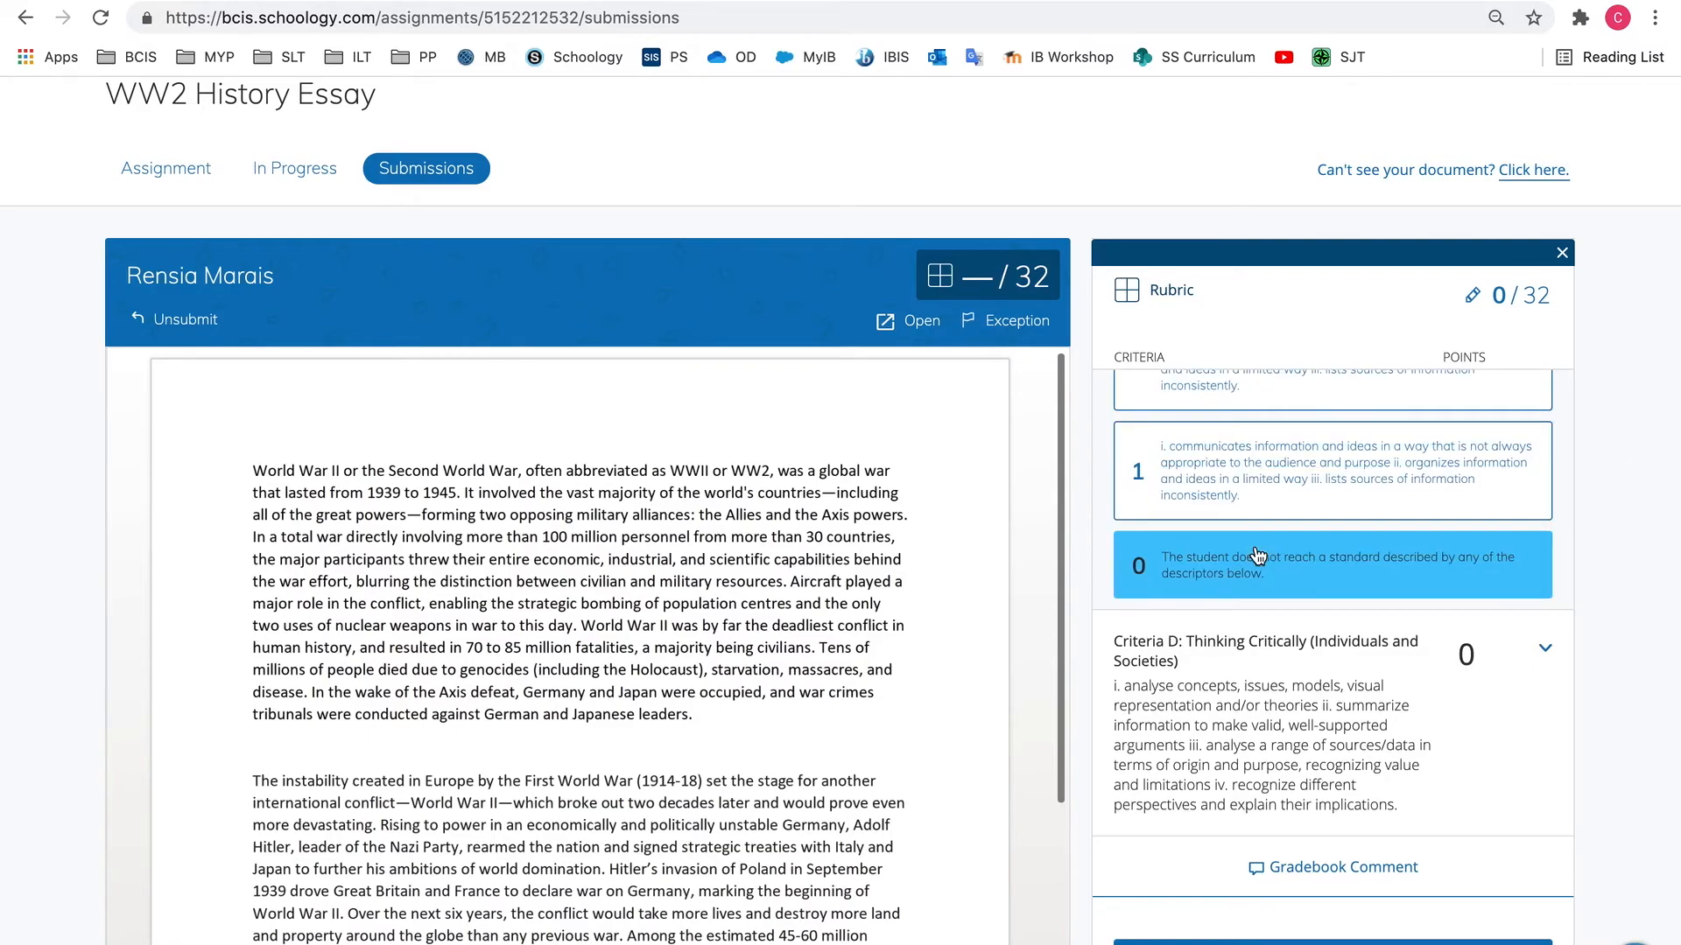
pyautogui.click(1258, 556)
pyautogui.scroll(-3, 1258, 556)
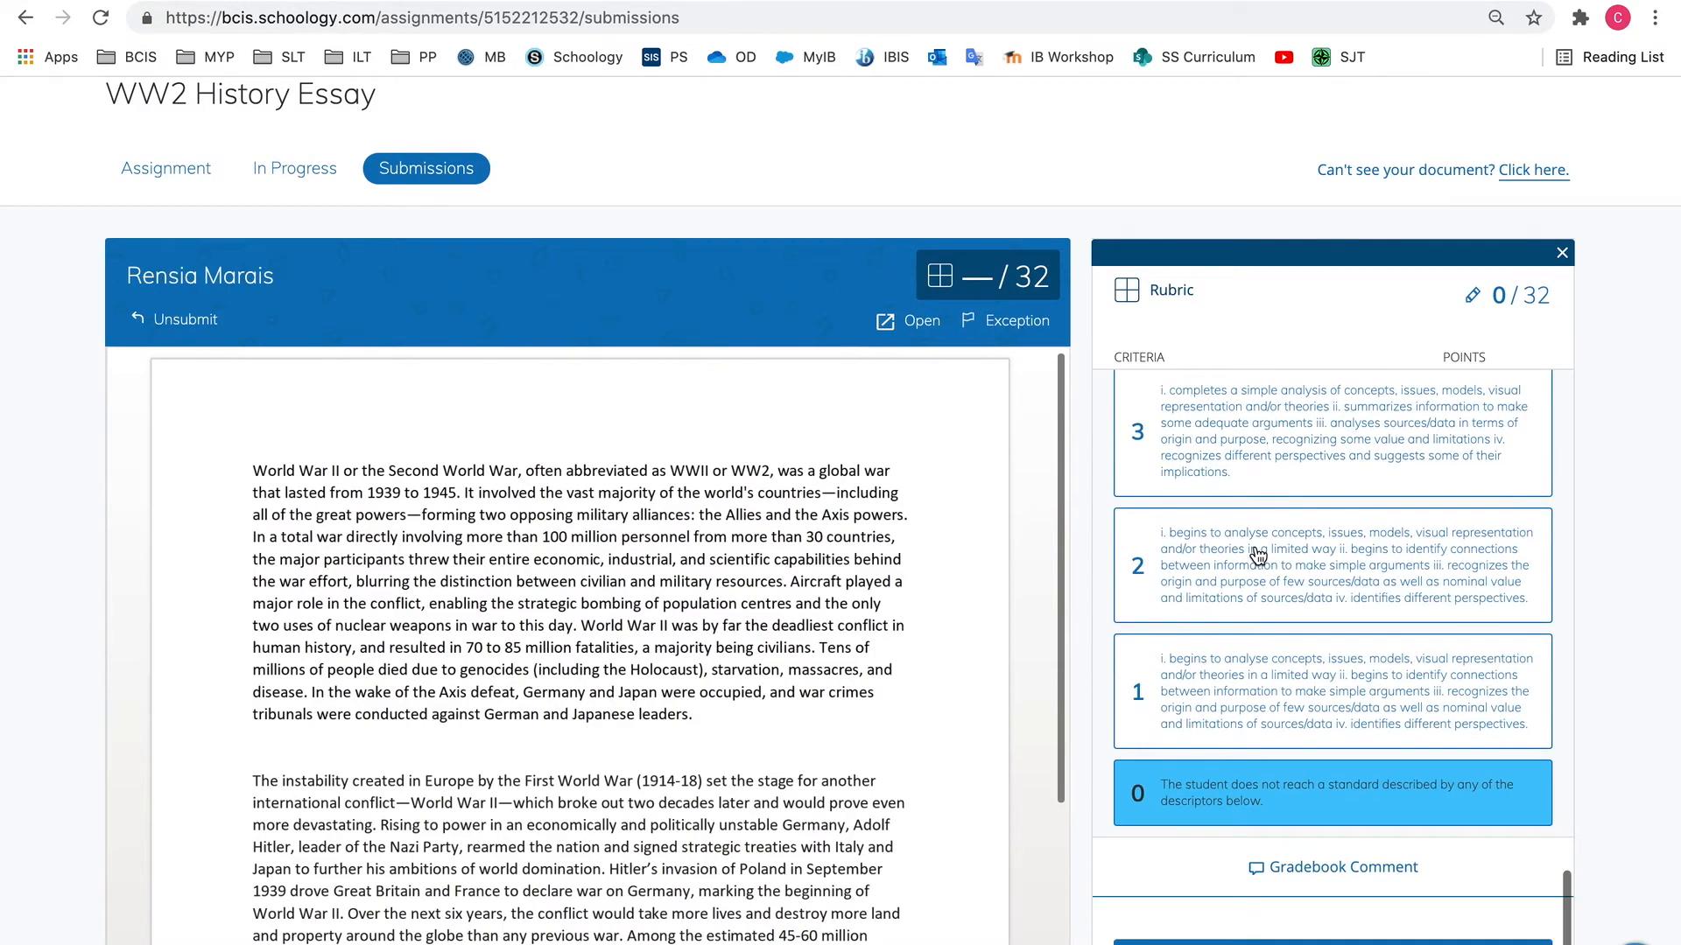
pyautogui.scroll(15, 1269, 850)
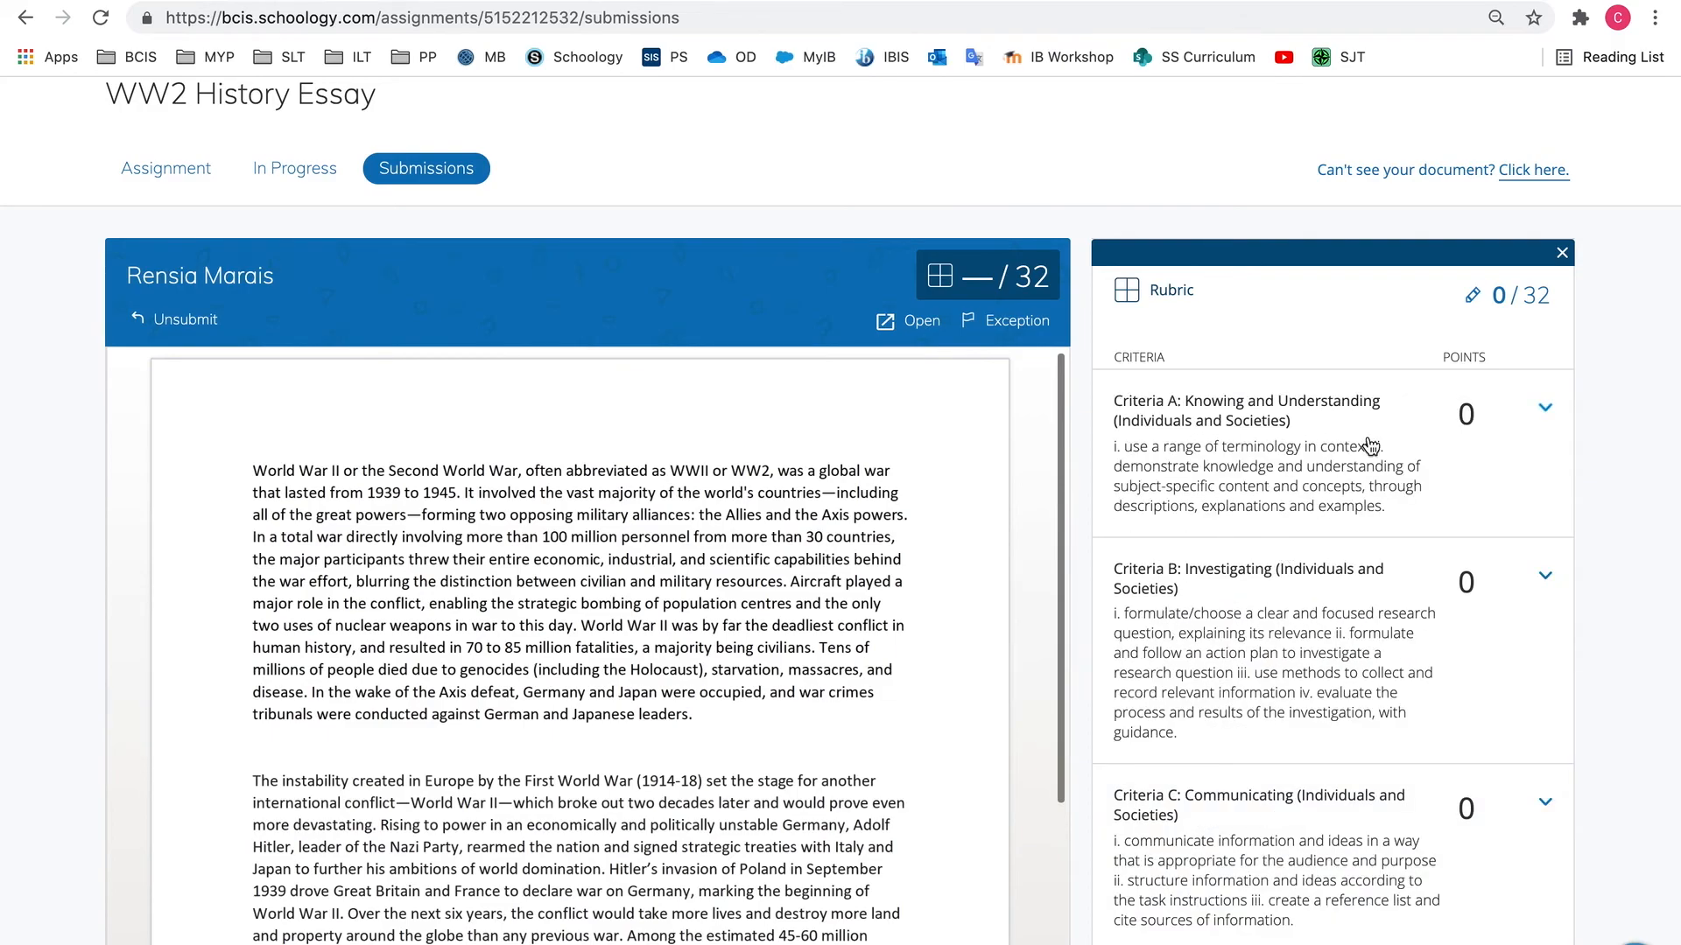
pyautogui.scroll(-10, 1371, 446)
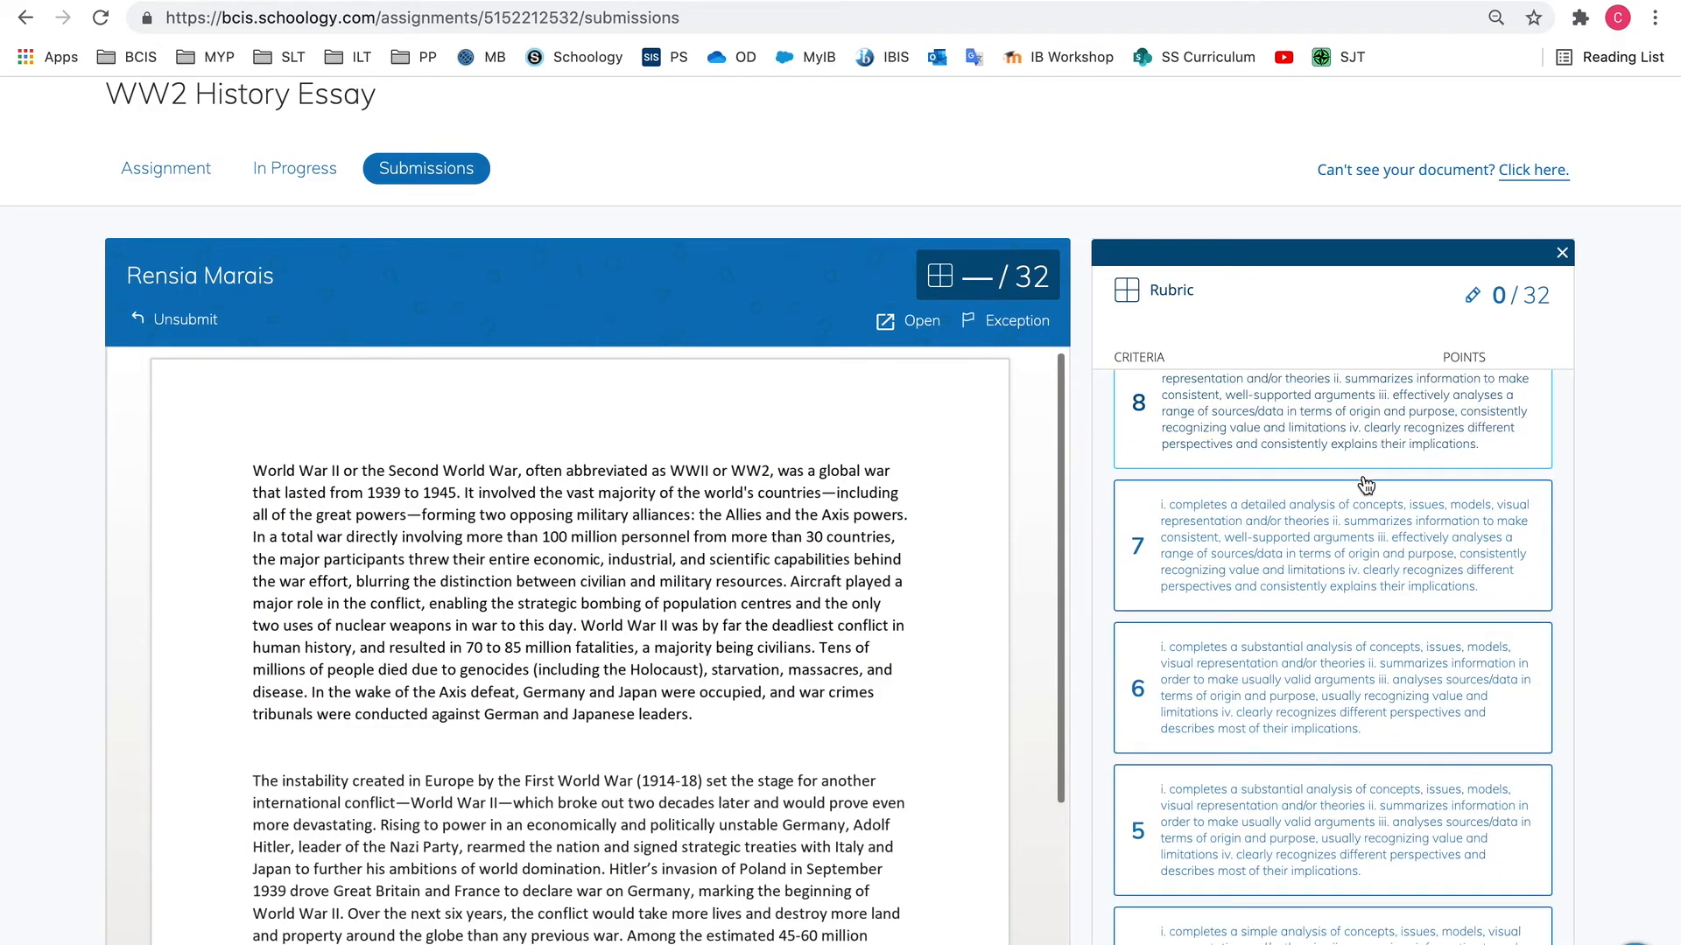
pyautogui.scroll(-7, 1294, 841)
pyautogui.click(1295, 818)
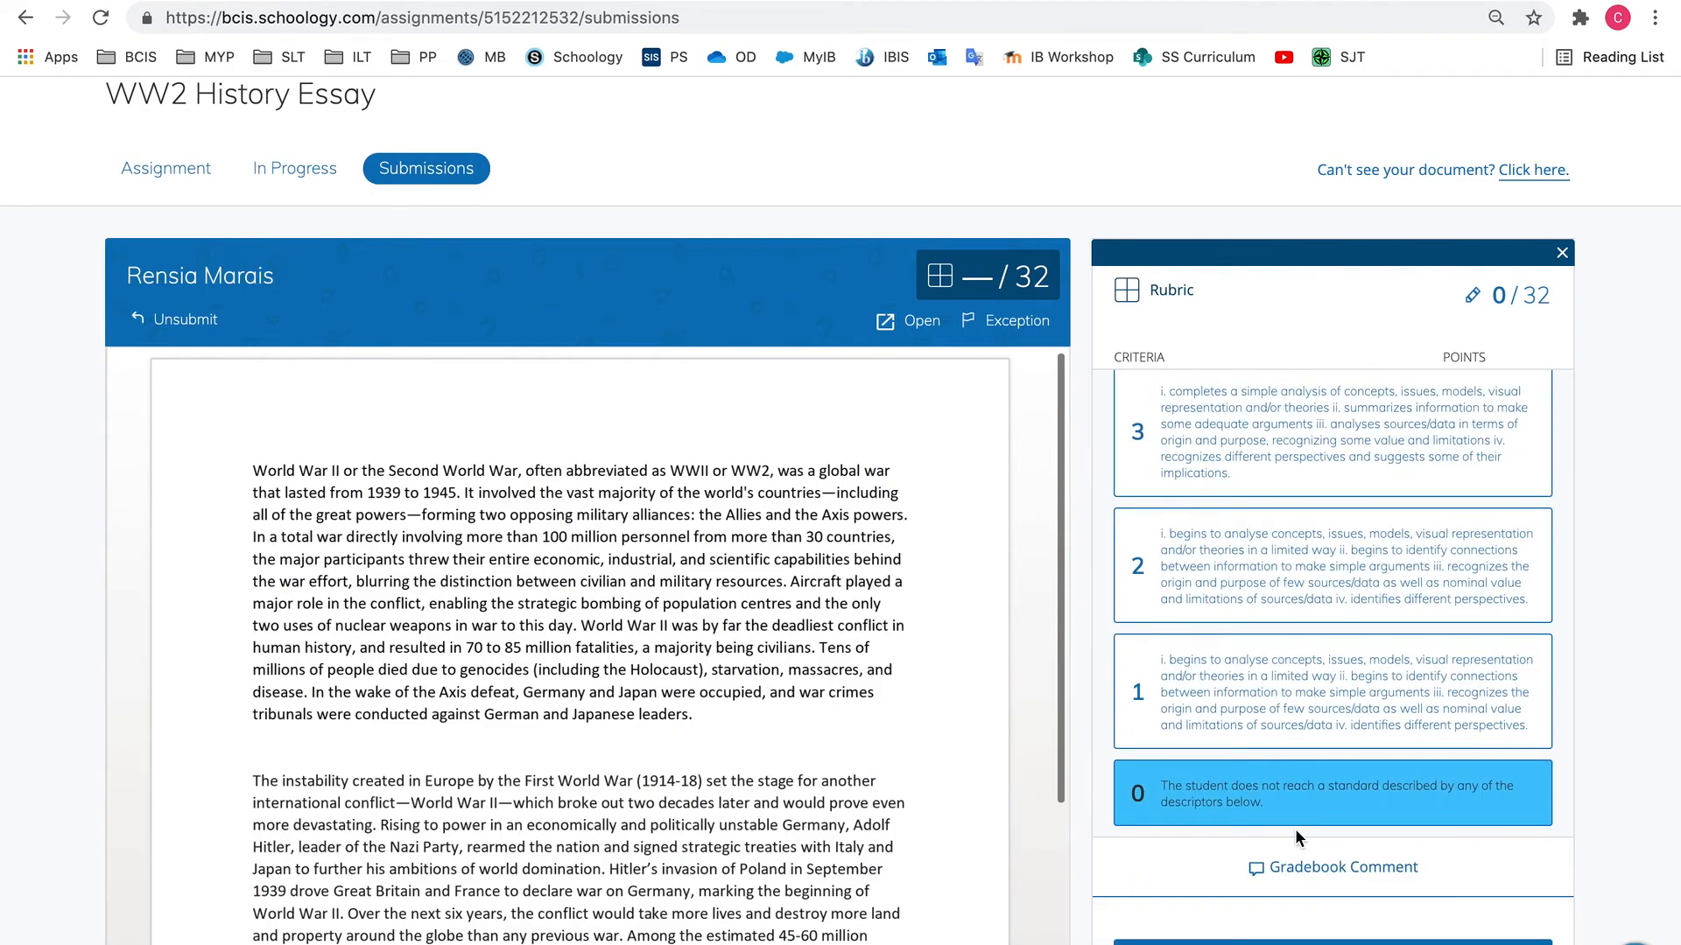
pyautogui.click(1308, 942)
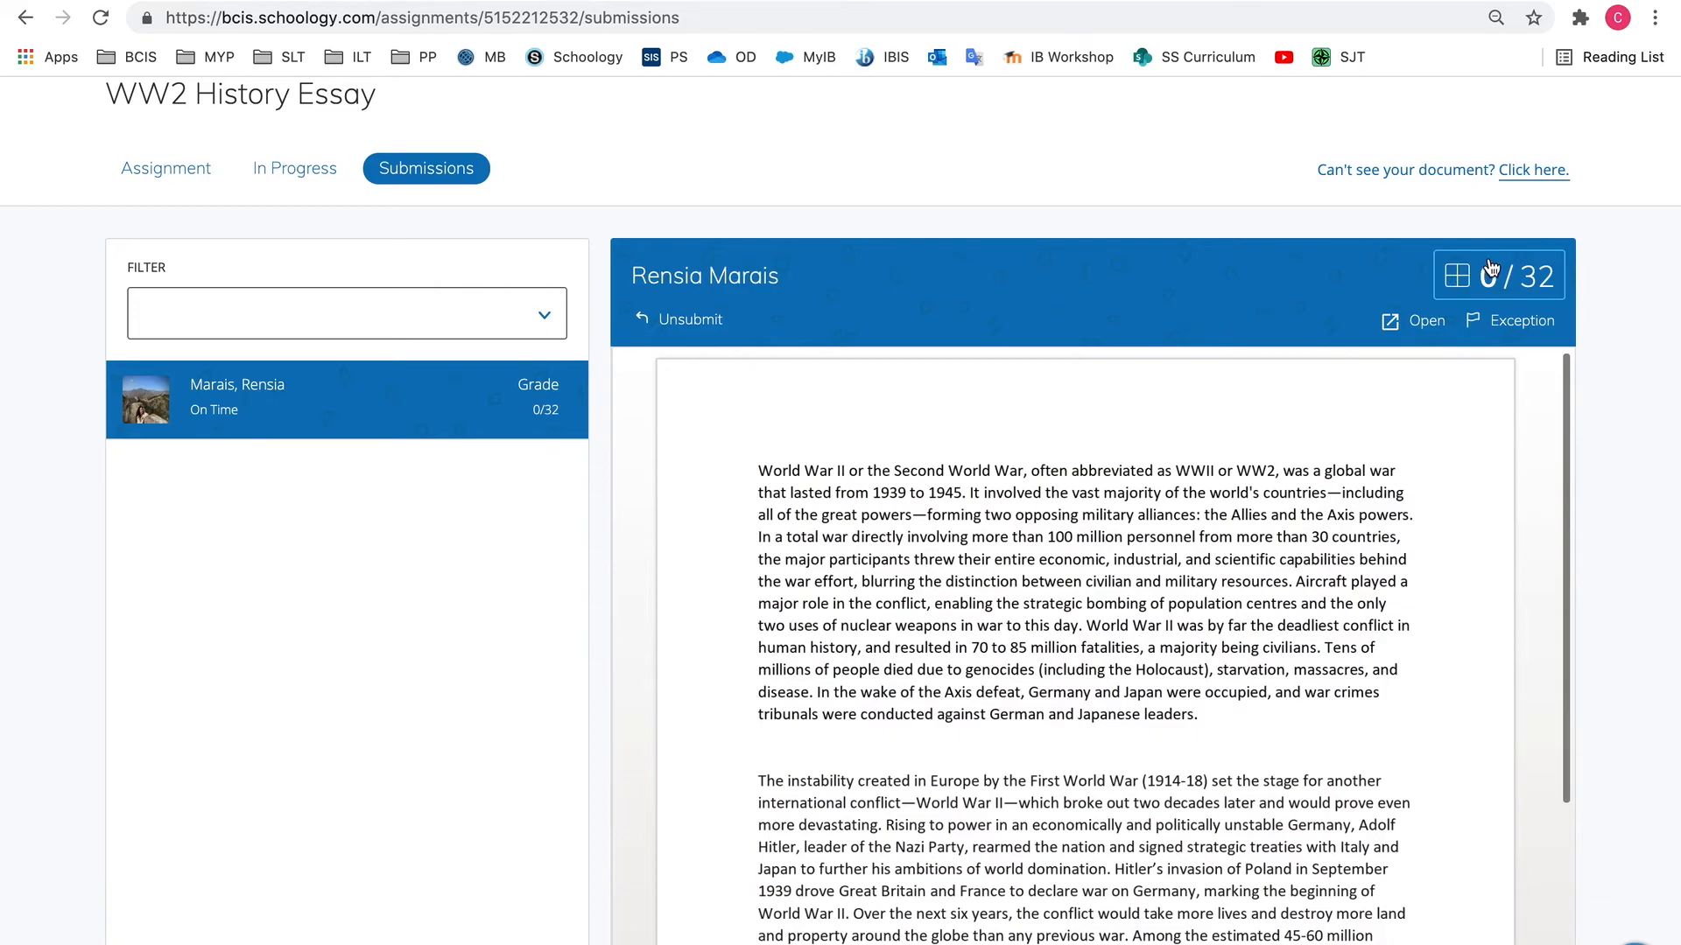
# Reopen the submission's rubric and rate Criteria A: Knowing and Understanding as 5 and Criteria B: Investigating as 6
pyautogui.click(1465, 278)
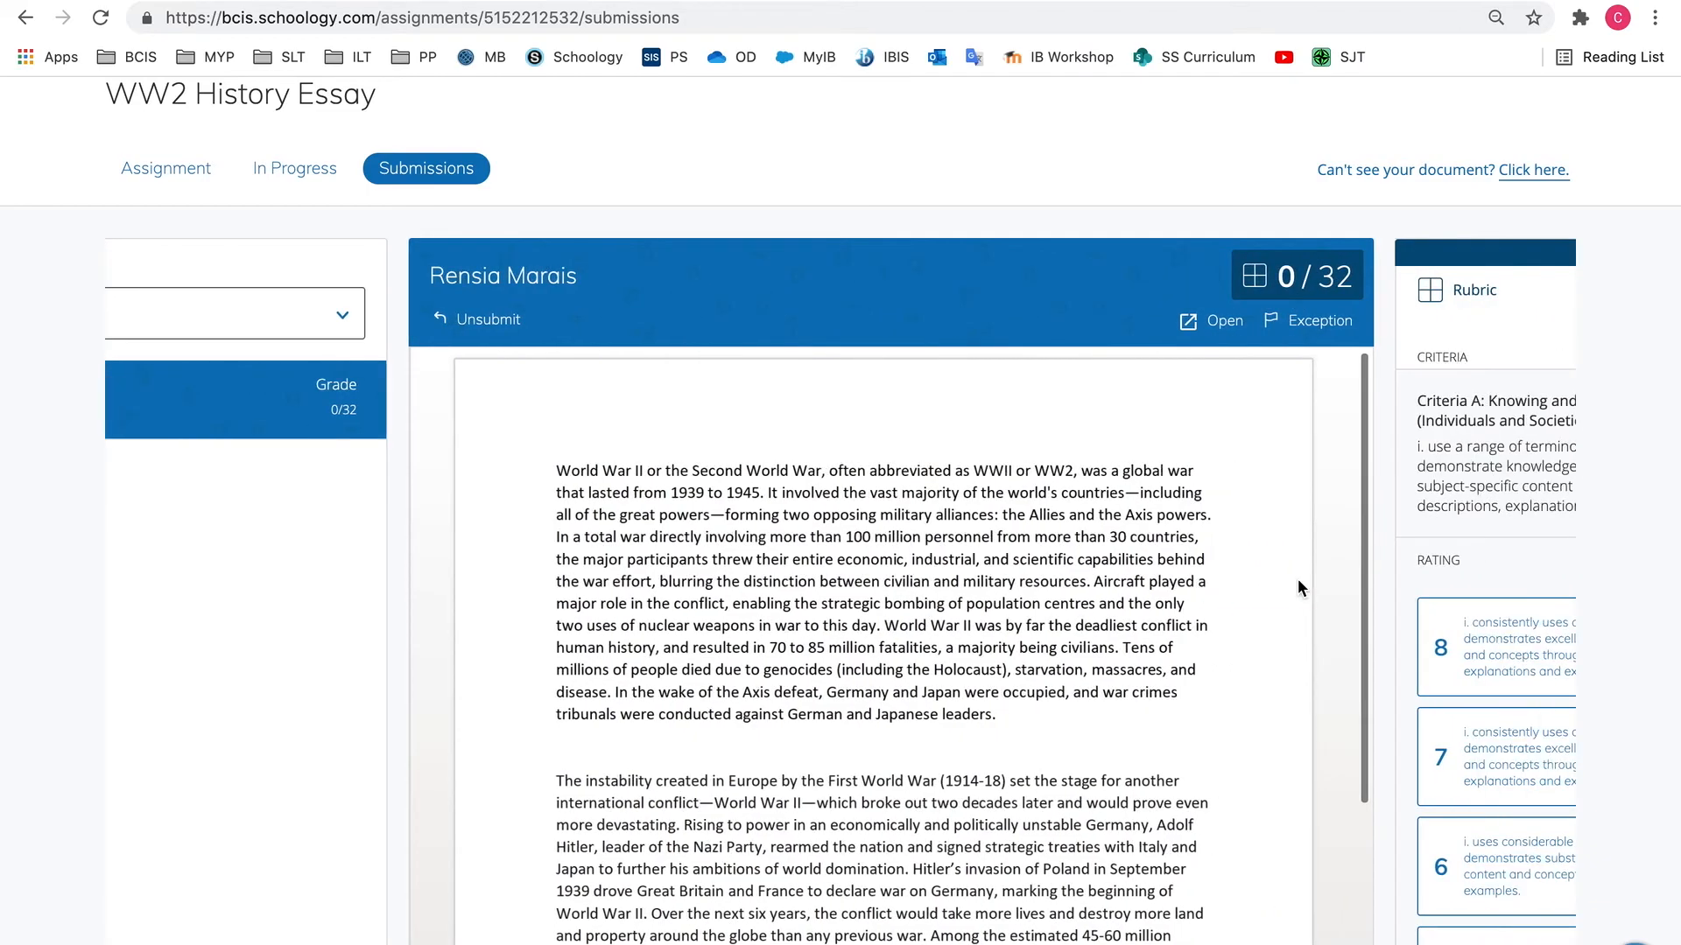
pyautogui.scroll(1, 1297, 579)
pyautogui.scroll(-3, 1297, 580)
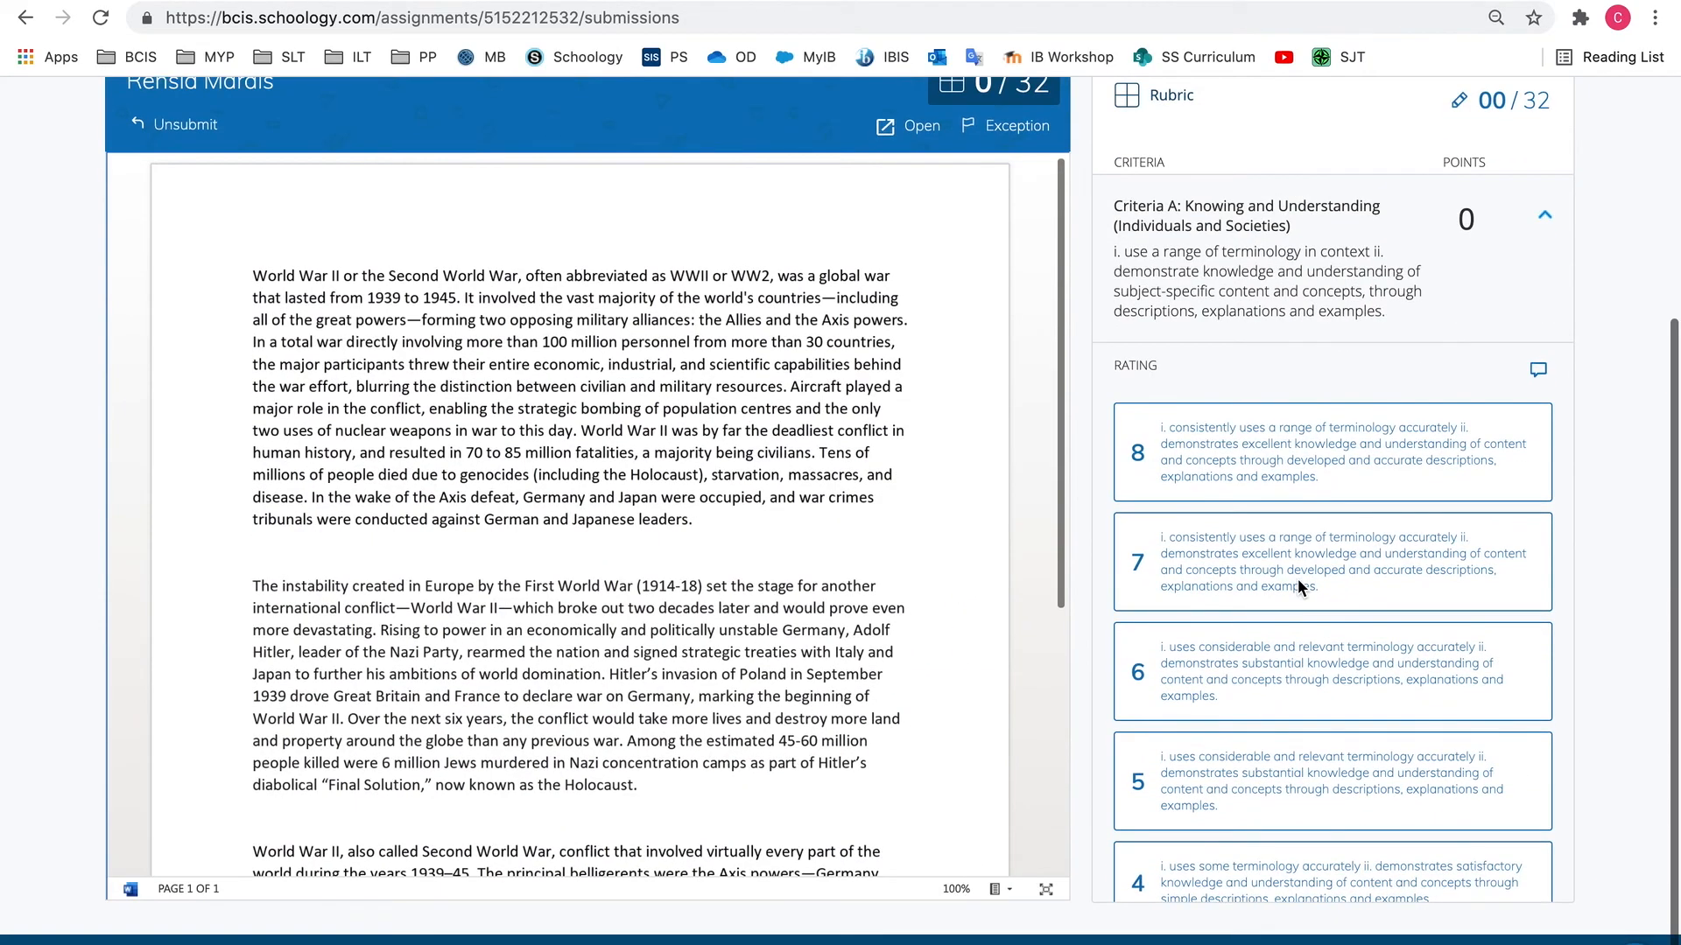
pyautogui.click(1228, 759)
pyautogui.scroll(-5, 1231, 762)
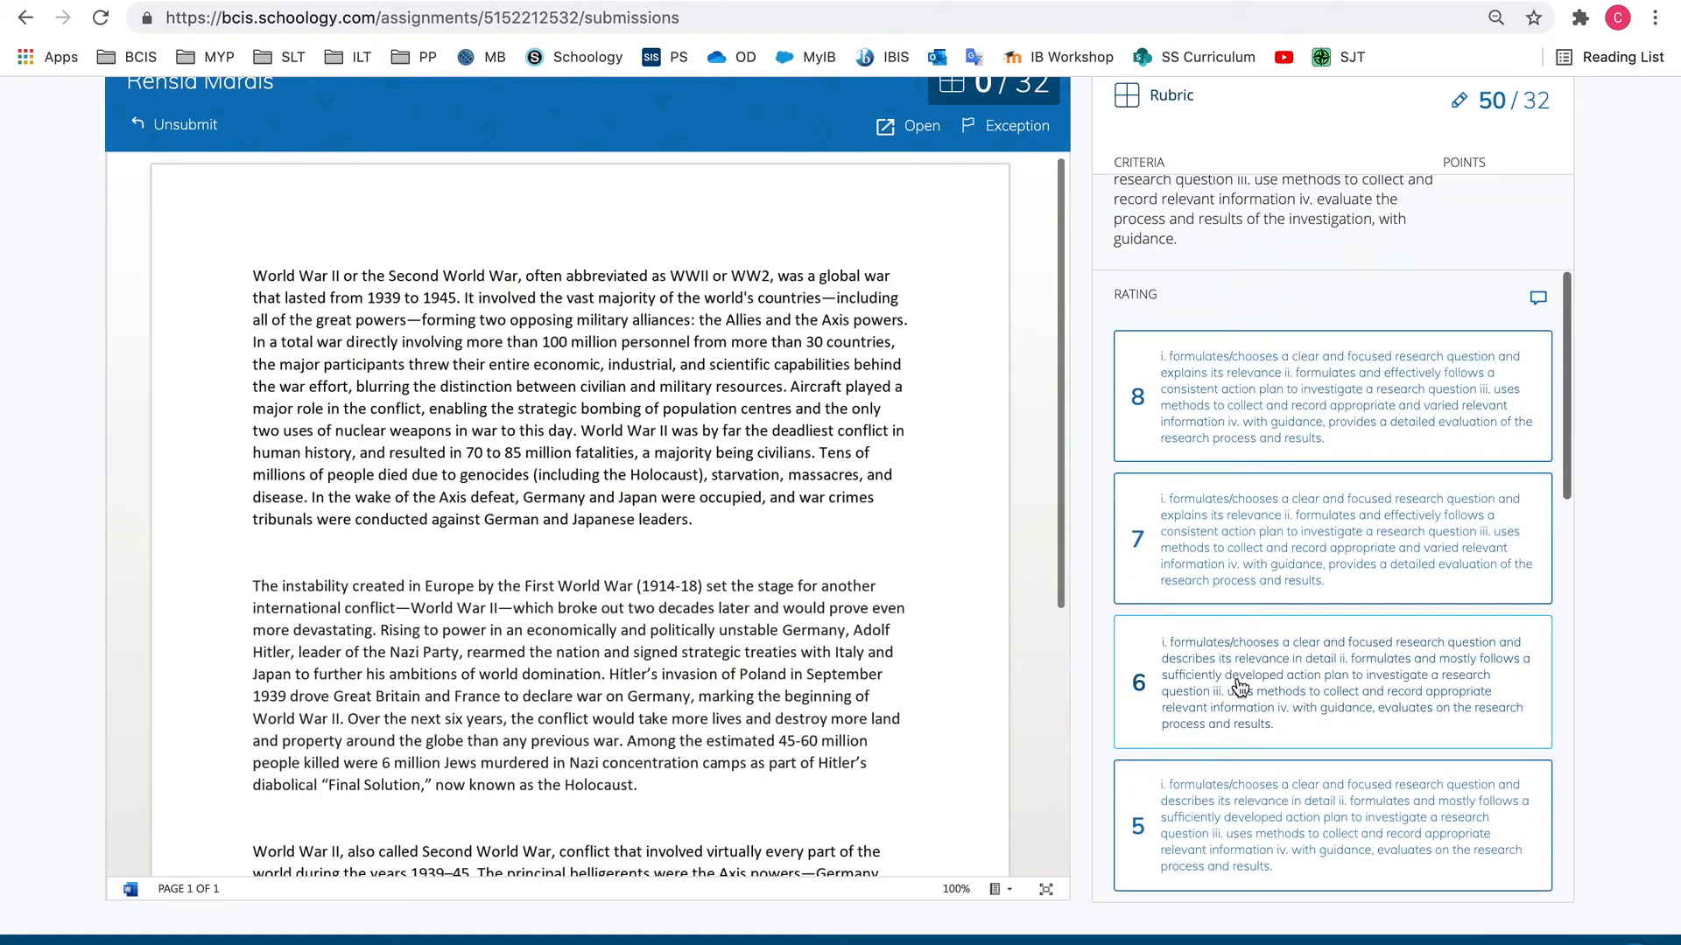
pyautogui.click(1243, 670)
# Rate Criteria C: Communicating and Criteria D: Thinking Critically as 5 each in the rubric
pyautogui.click(1242, 667)
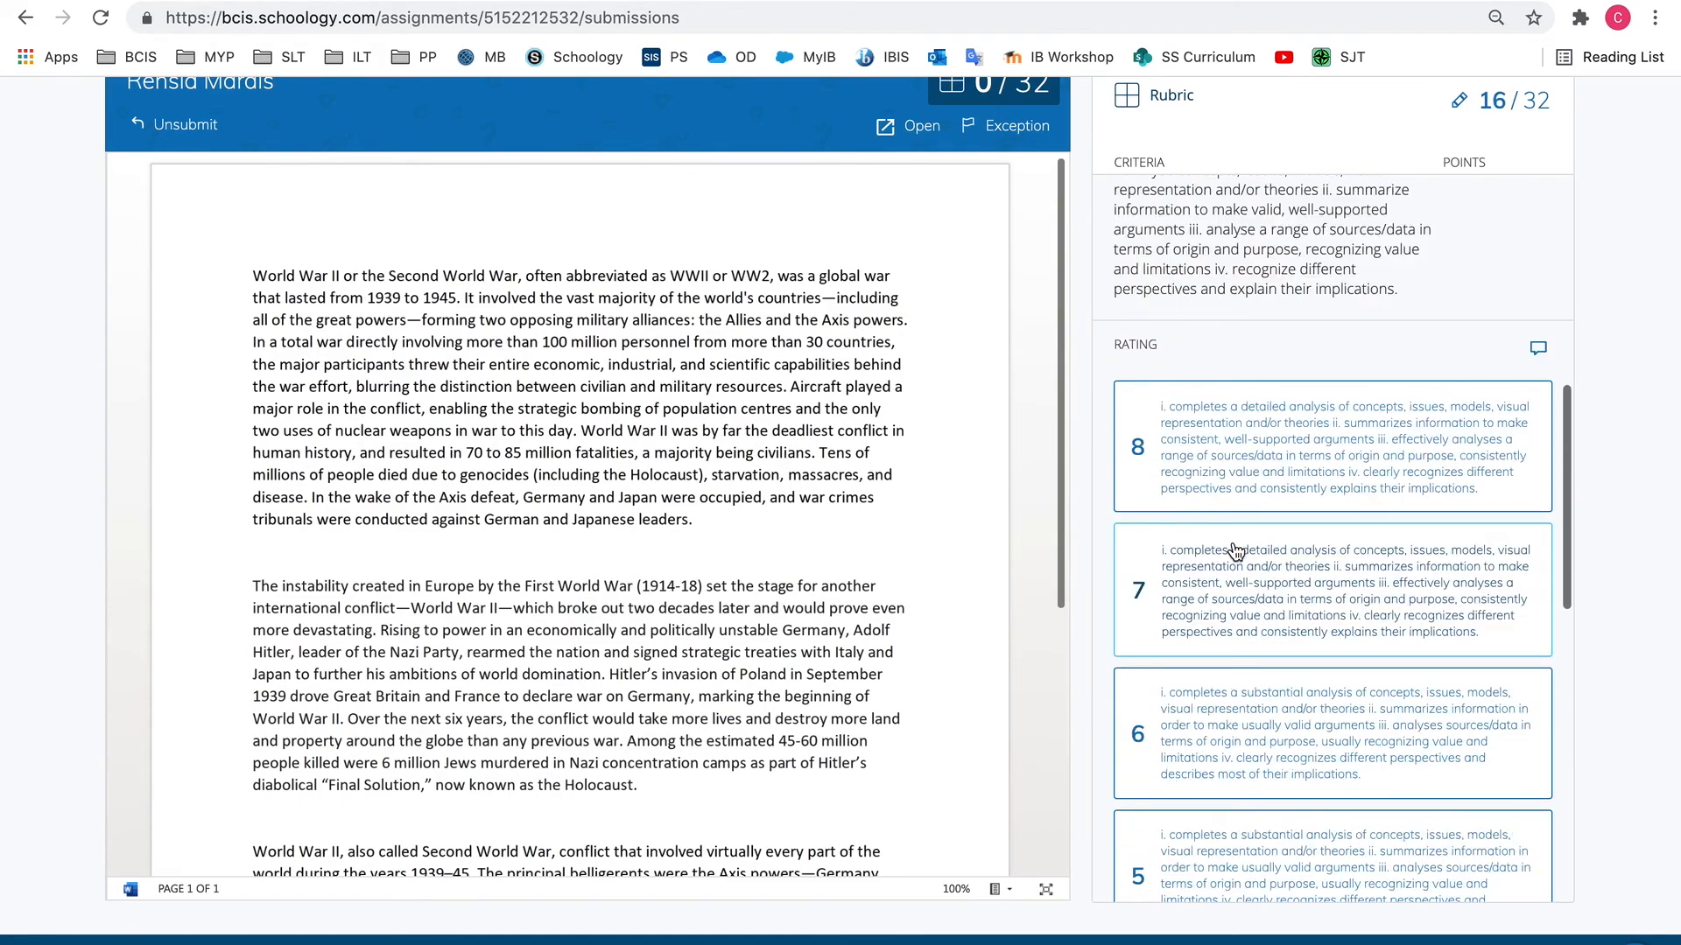
pyautogui.scroll(-3, 1225, 569)
pyautogui.click(1222, 561)
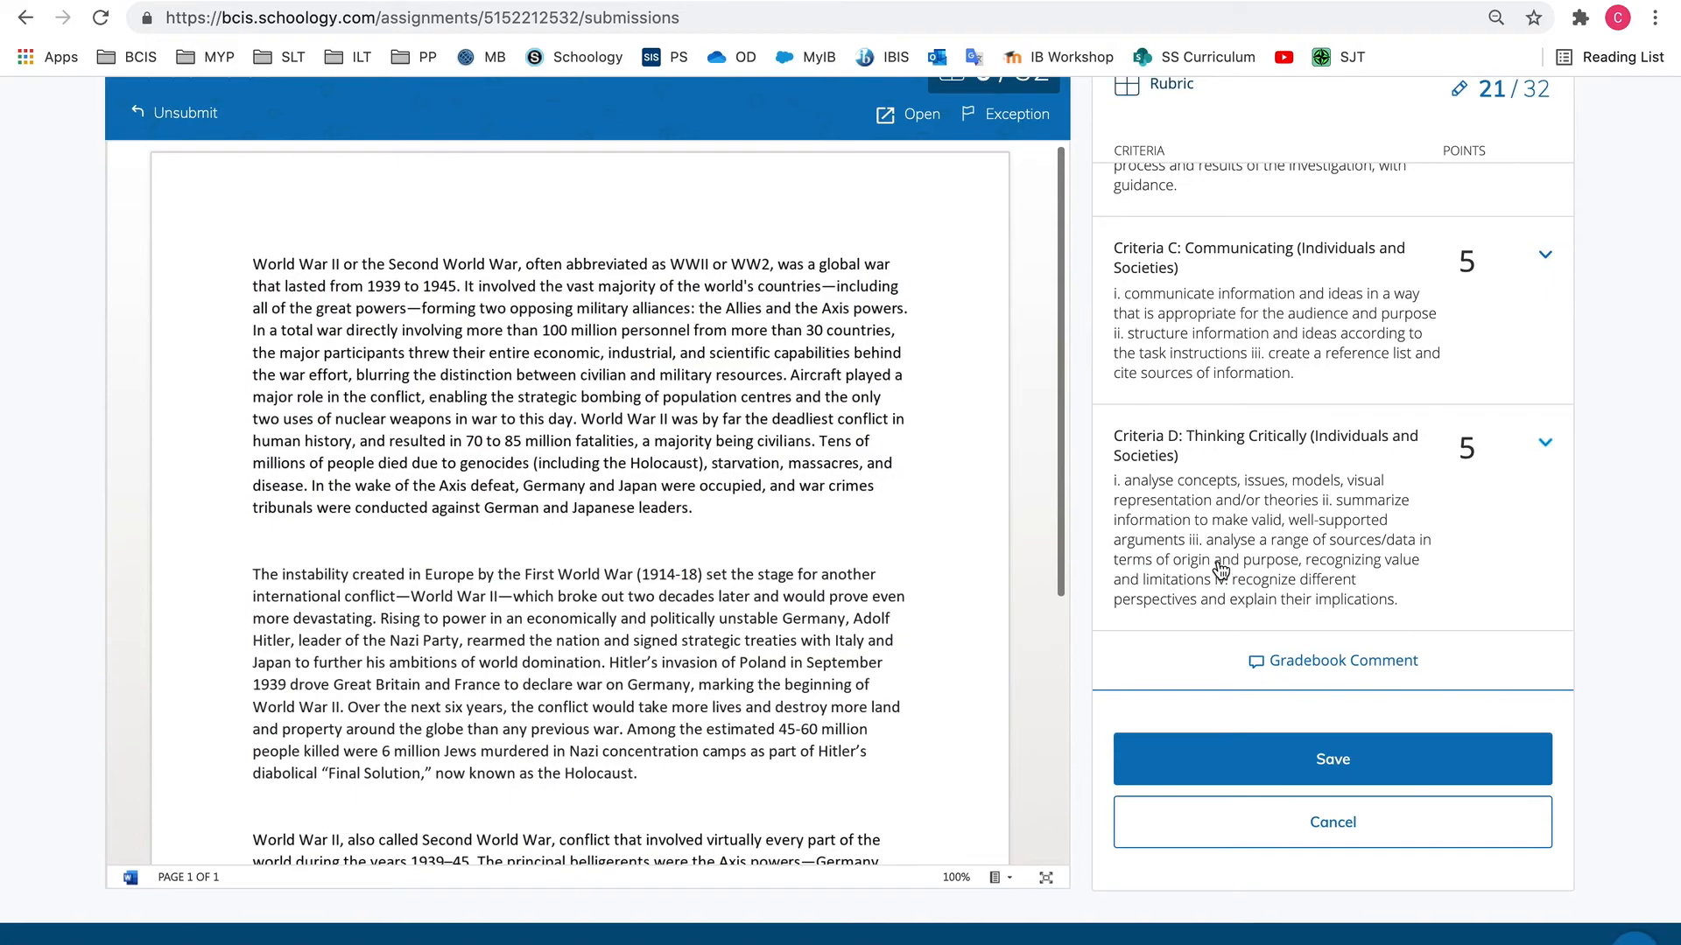
# Add the gradebook comment "Careful of copying and pasting!" without sharing it with the student, and save the rubric grade
pyautogui.click(1302, 673)
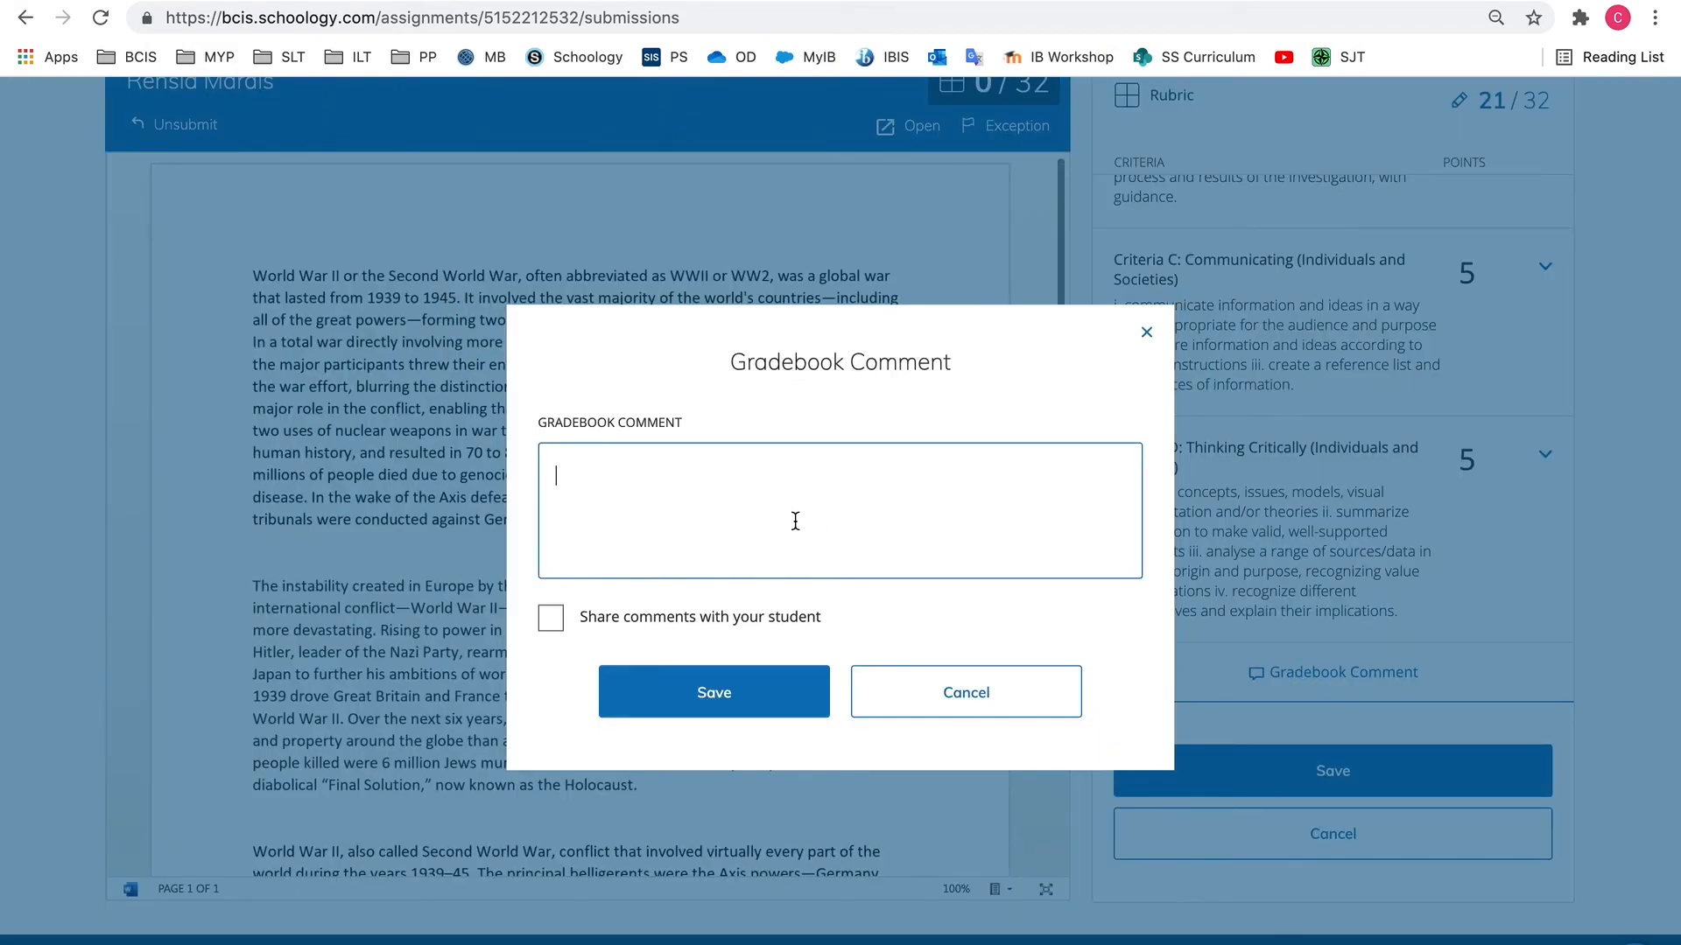
pyautogui.write('Carefull of copying and p')
pyautogui.write('ing')
pyautogui.click(610, 473)
pyautogui.press('BackSpace')
pyautogui.click(714, 692)
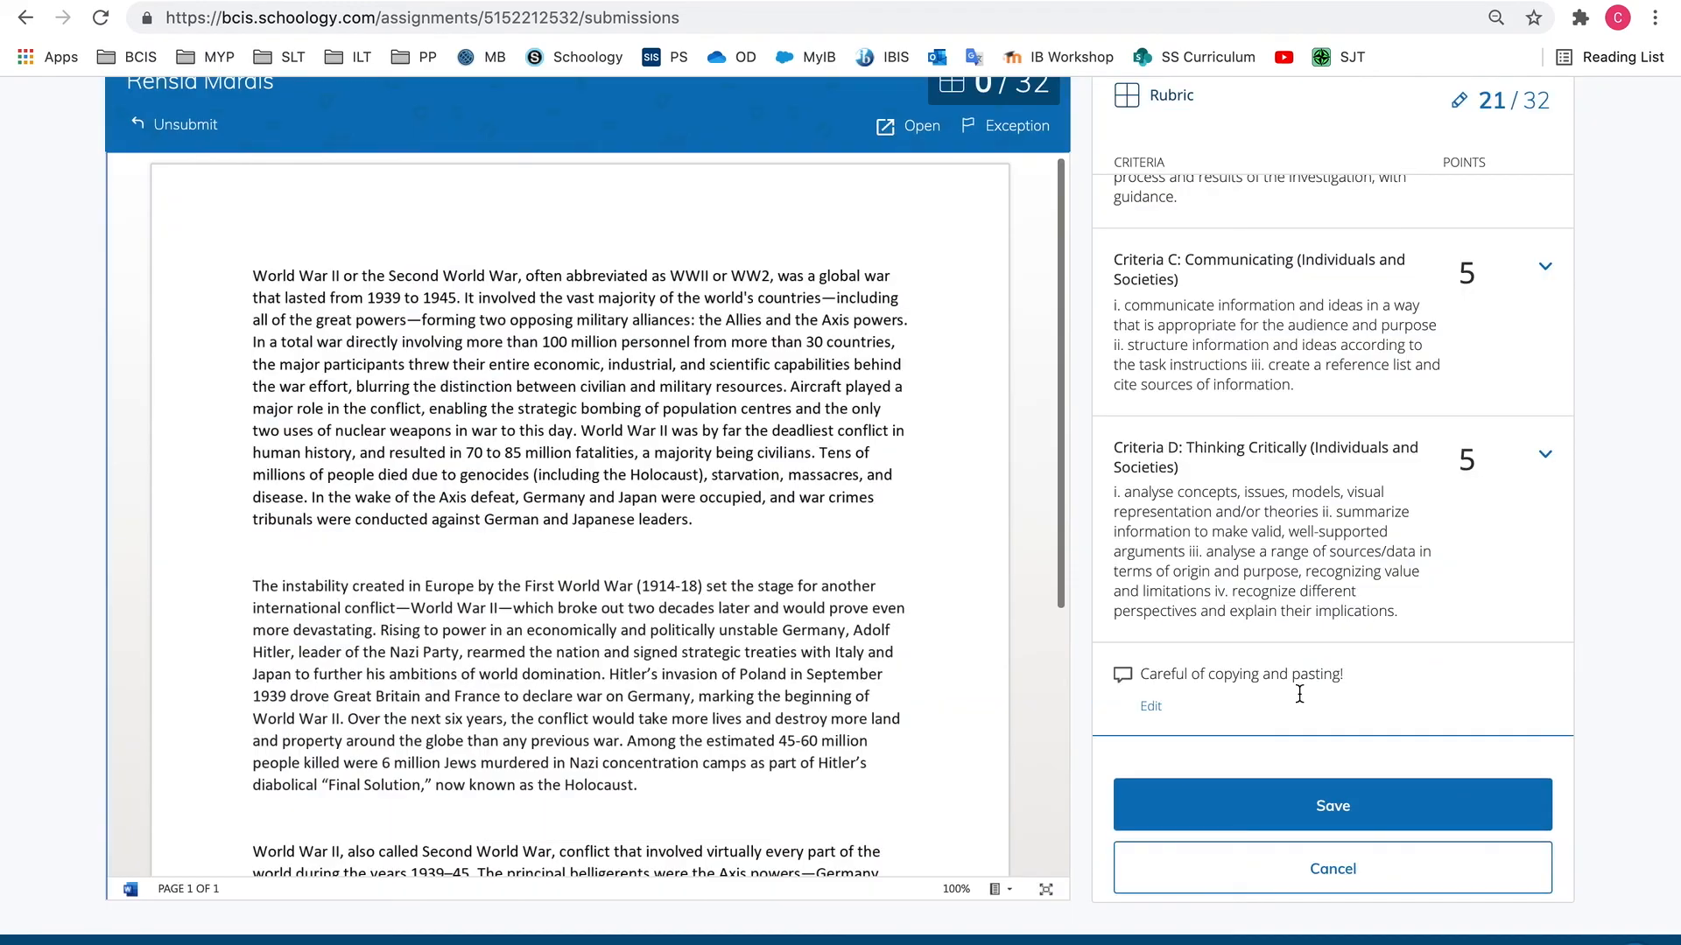
pyautogui.click(1346, 807)
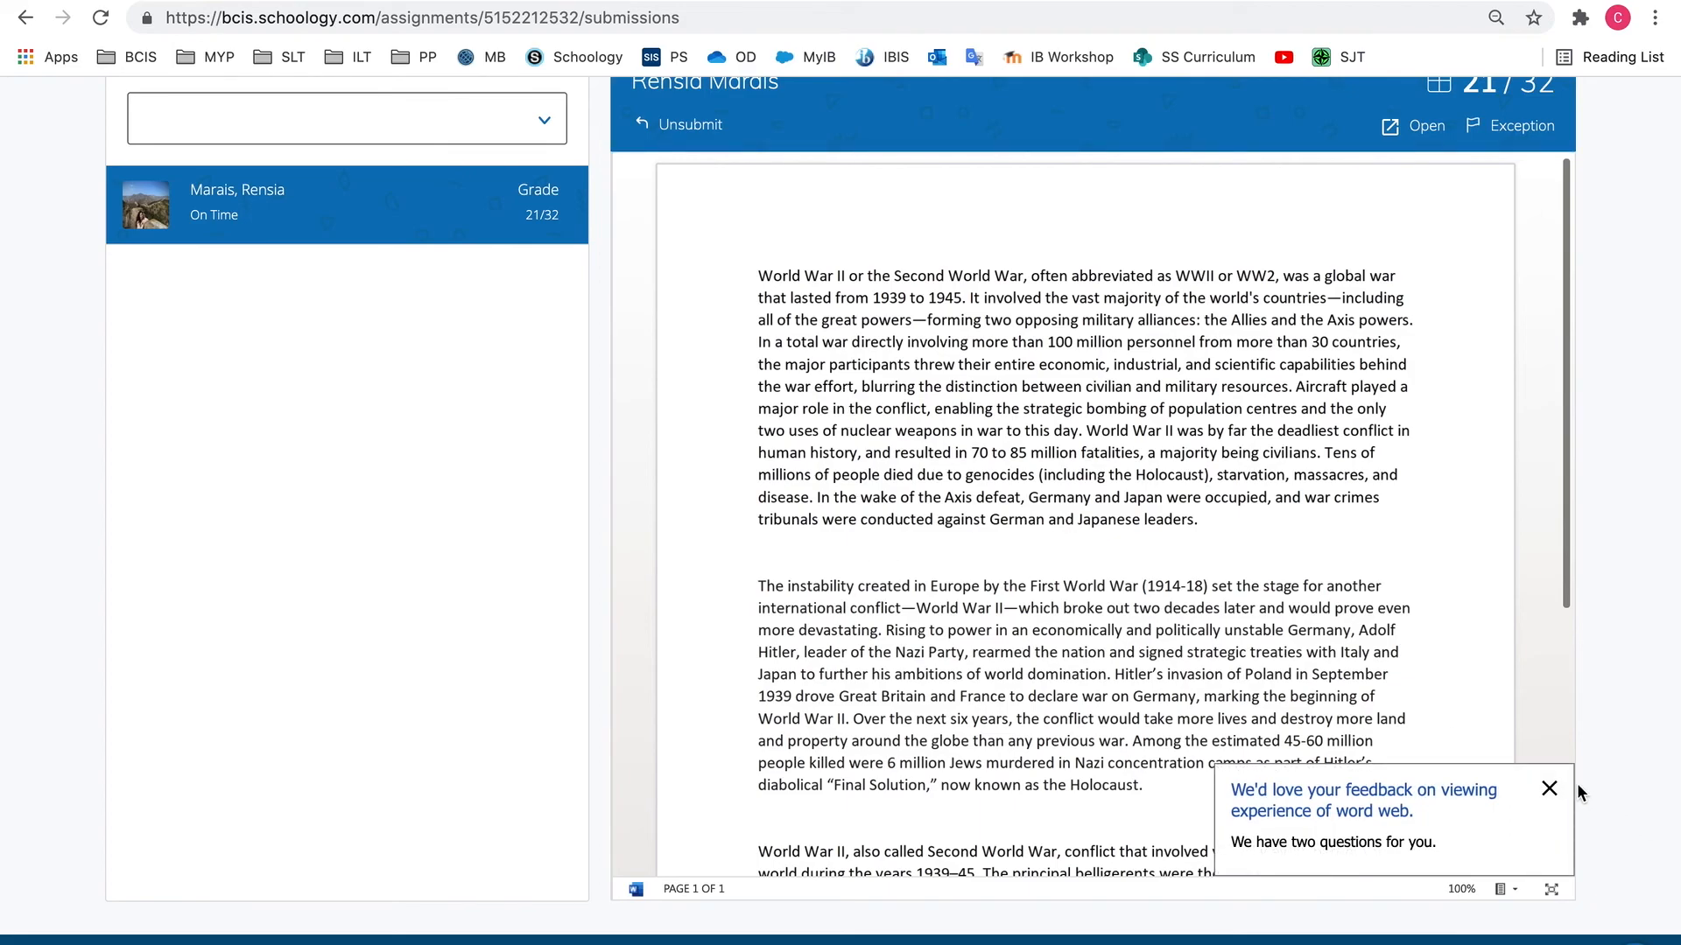
pyautogui.click(1550, 789)
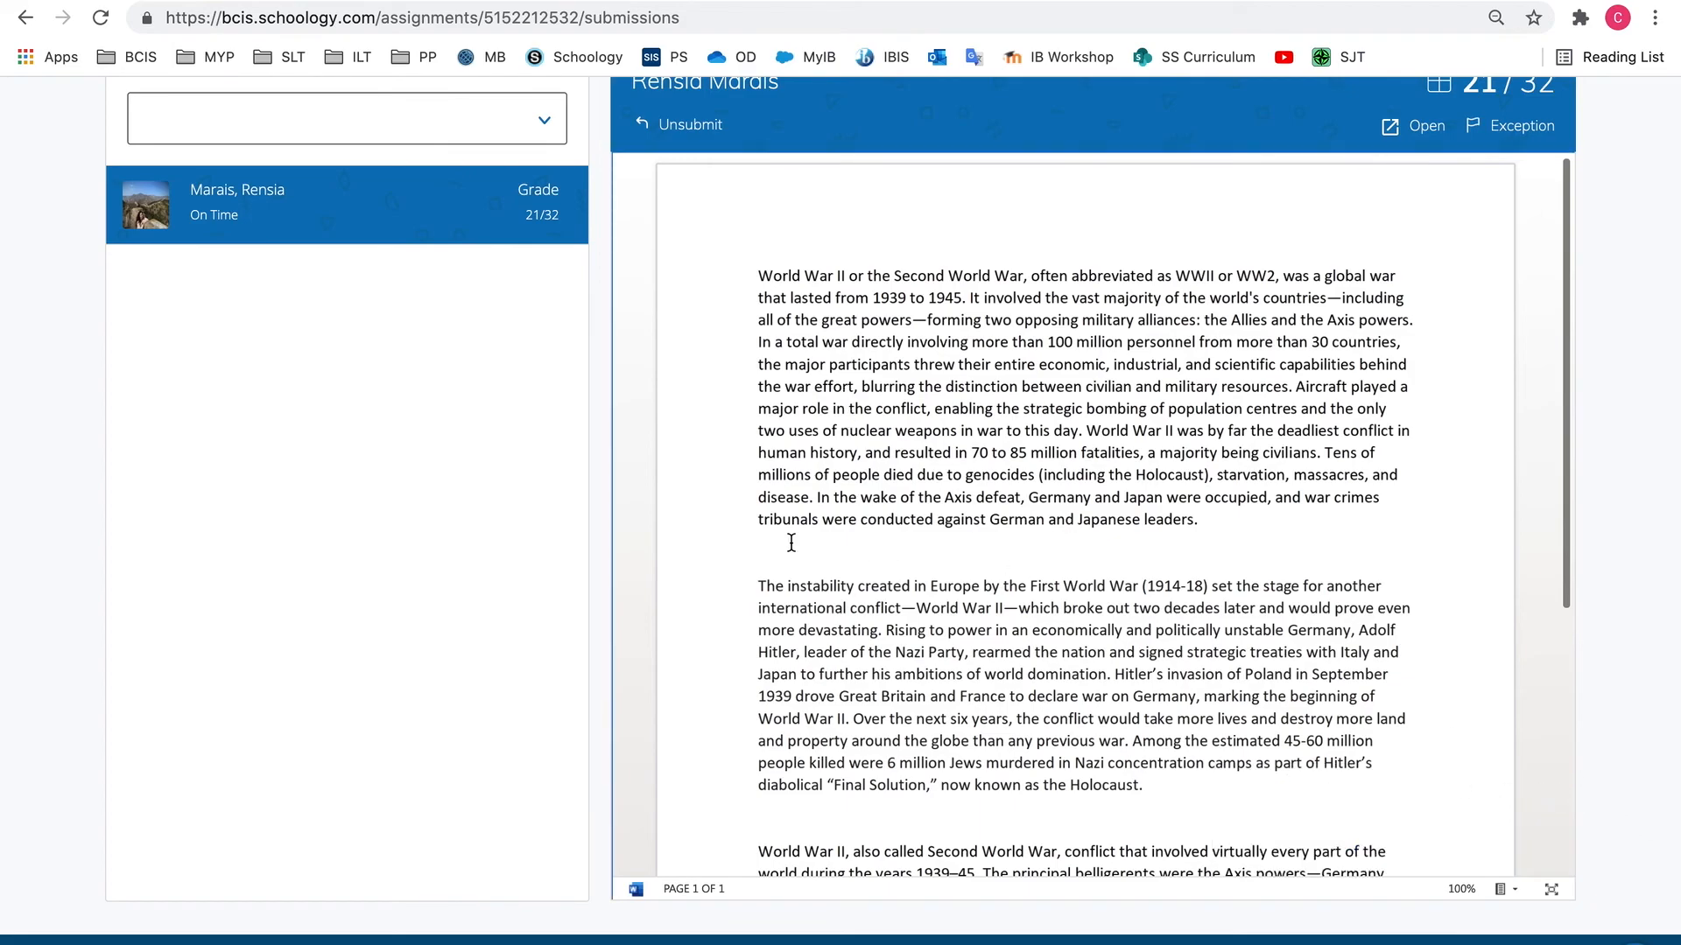
# Leave the submissions for the course's Gradebook and check the student's grade for WW2 History Essay
pyautogui.scroll(4, 609, 502)
pyautogui.click(207, 165)
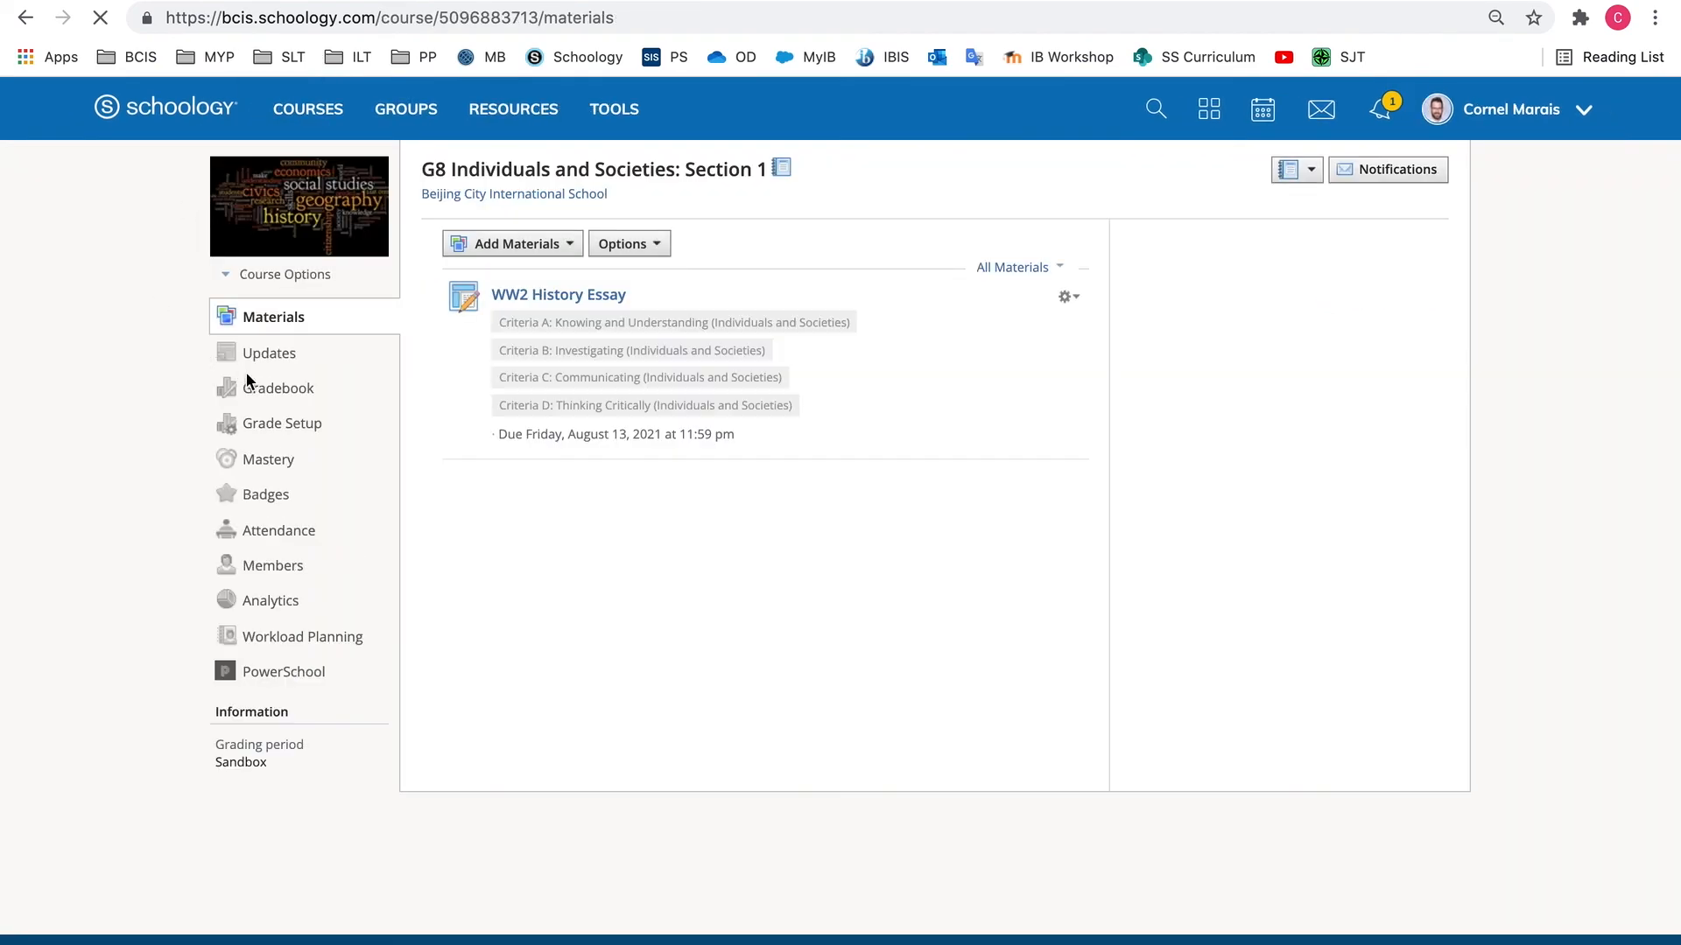
pyautogui.click(288, 387)
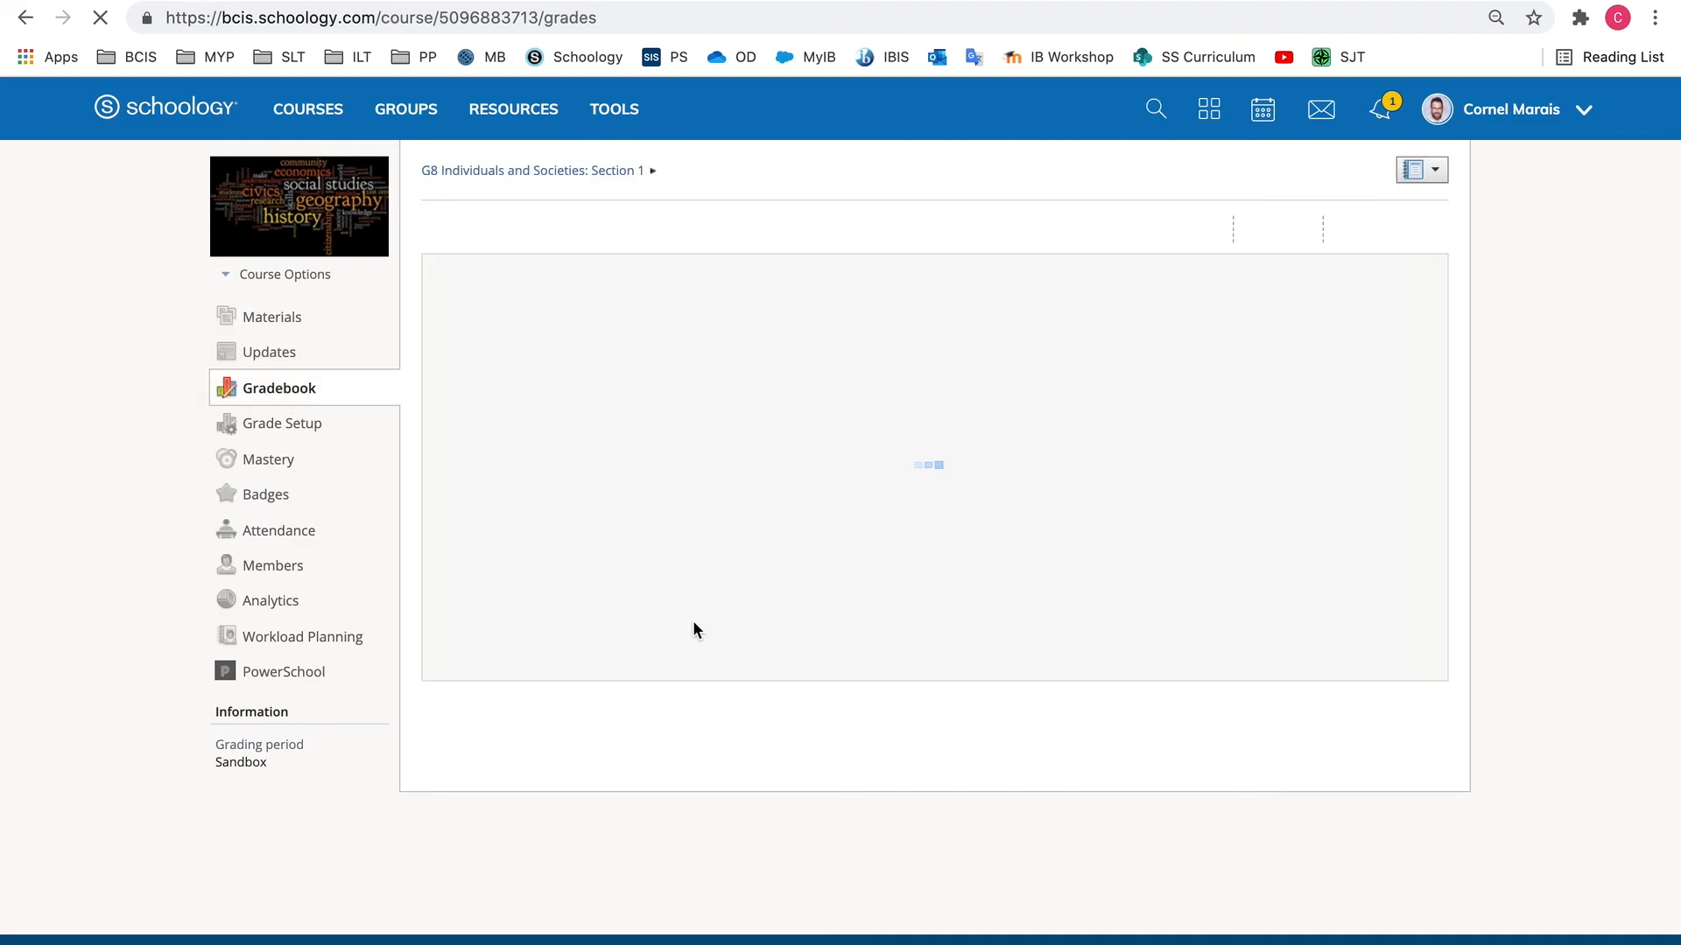
pyautogui.click(806, 382)
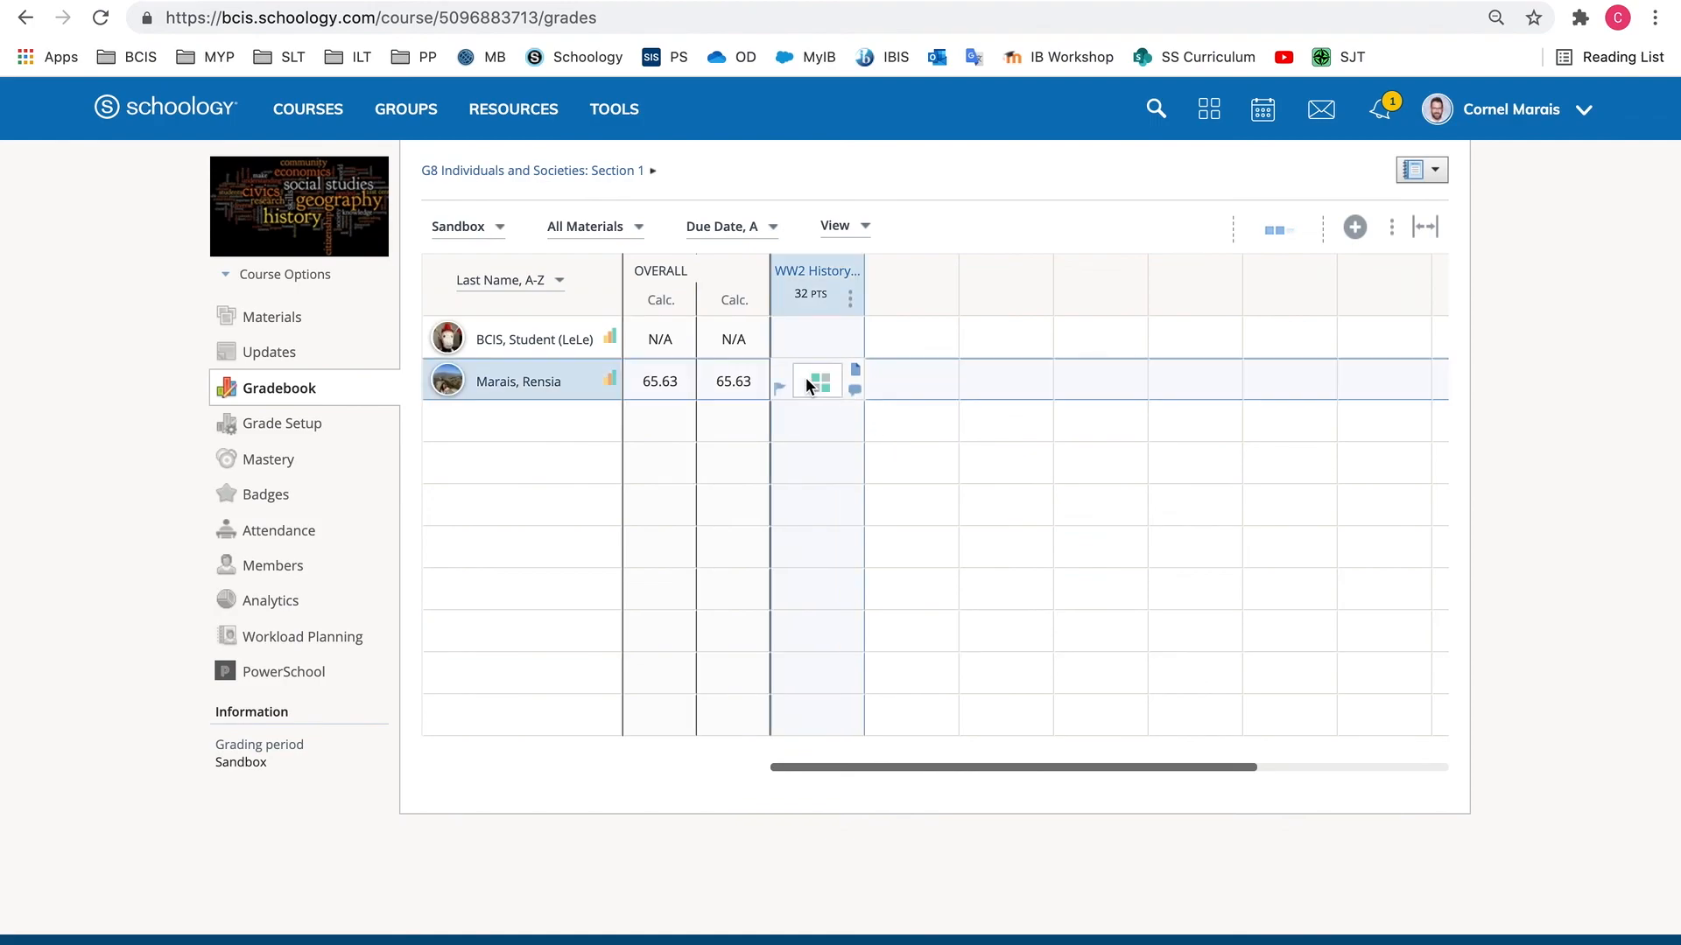
pyautogui.write('21')
pyautogui.press('Return')
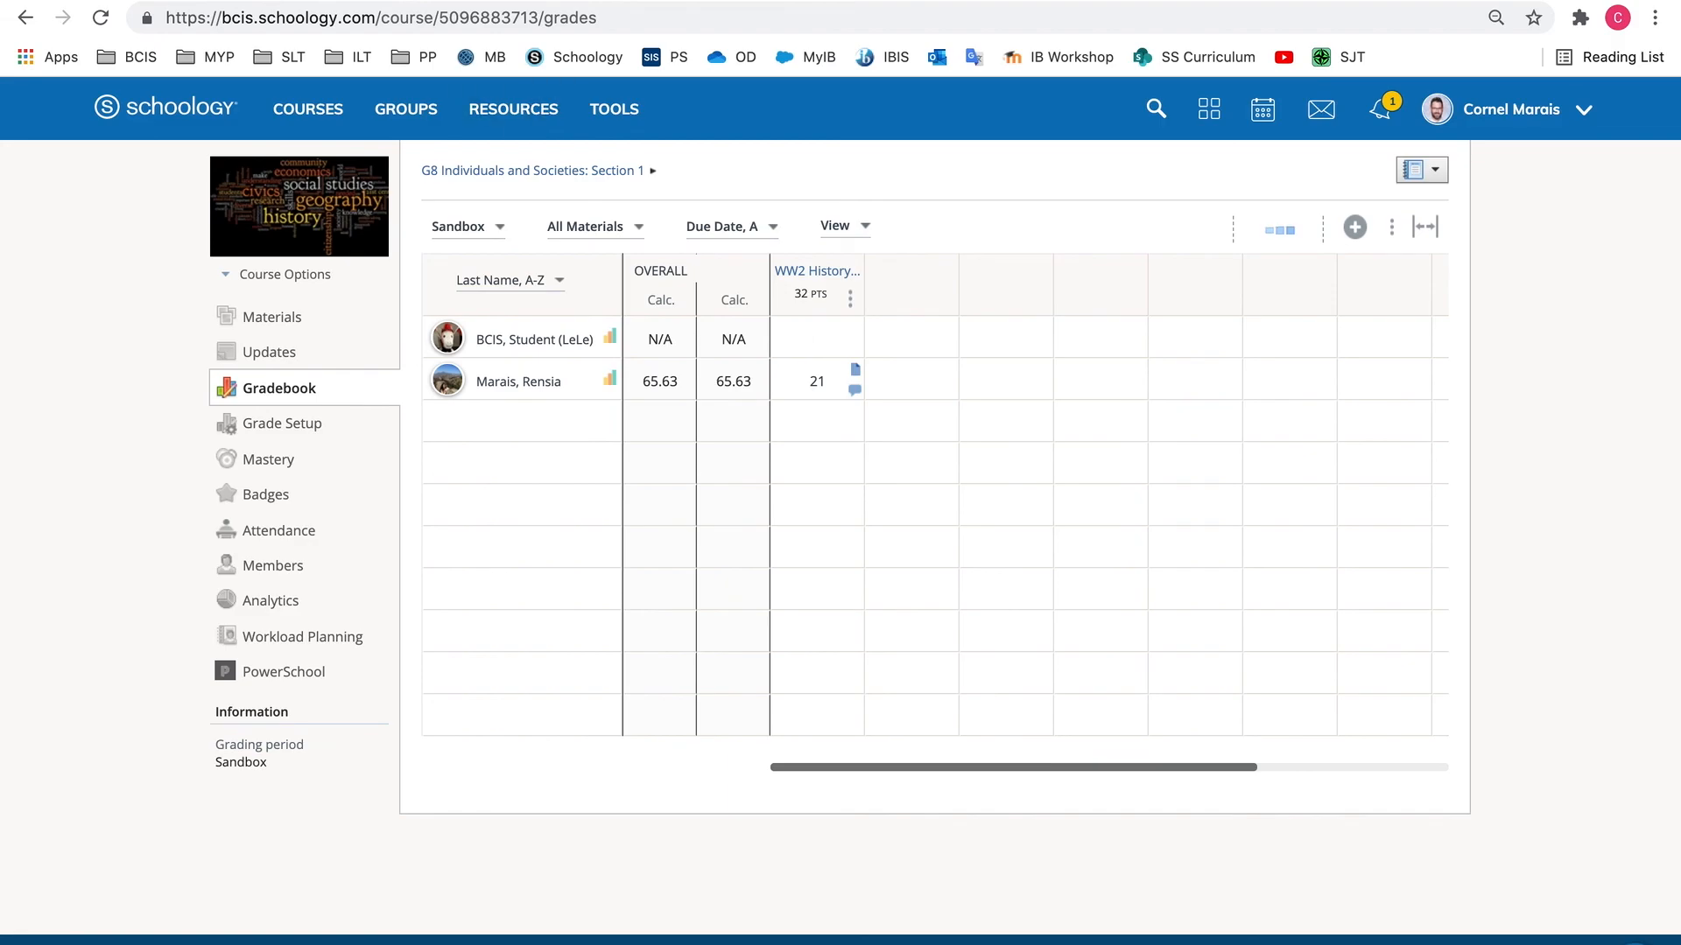
# Return from the Gradebook to the course's Materials
pyautogui.moveTo(429, 1)
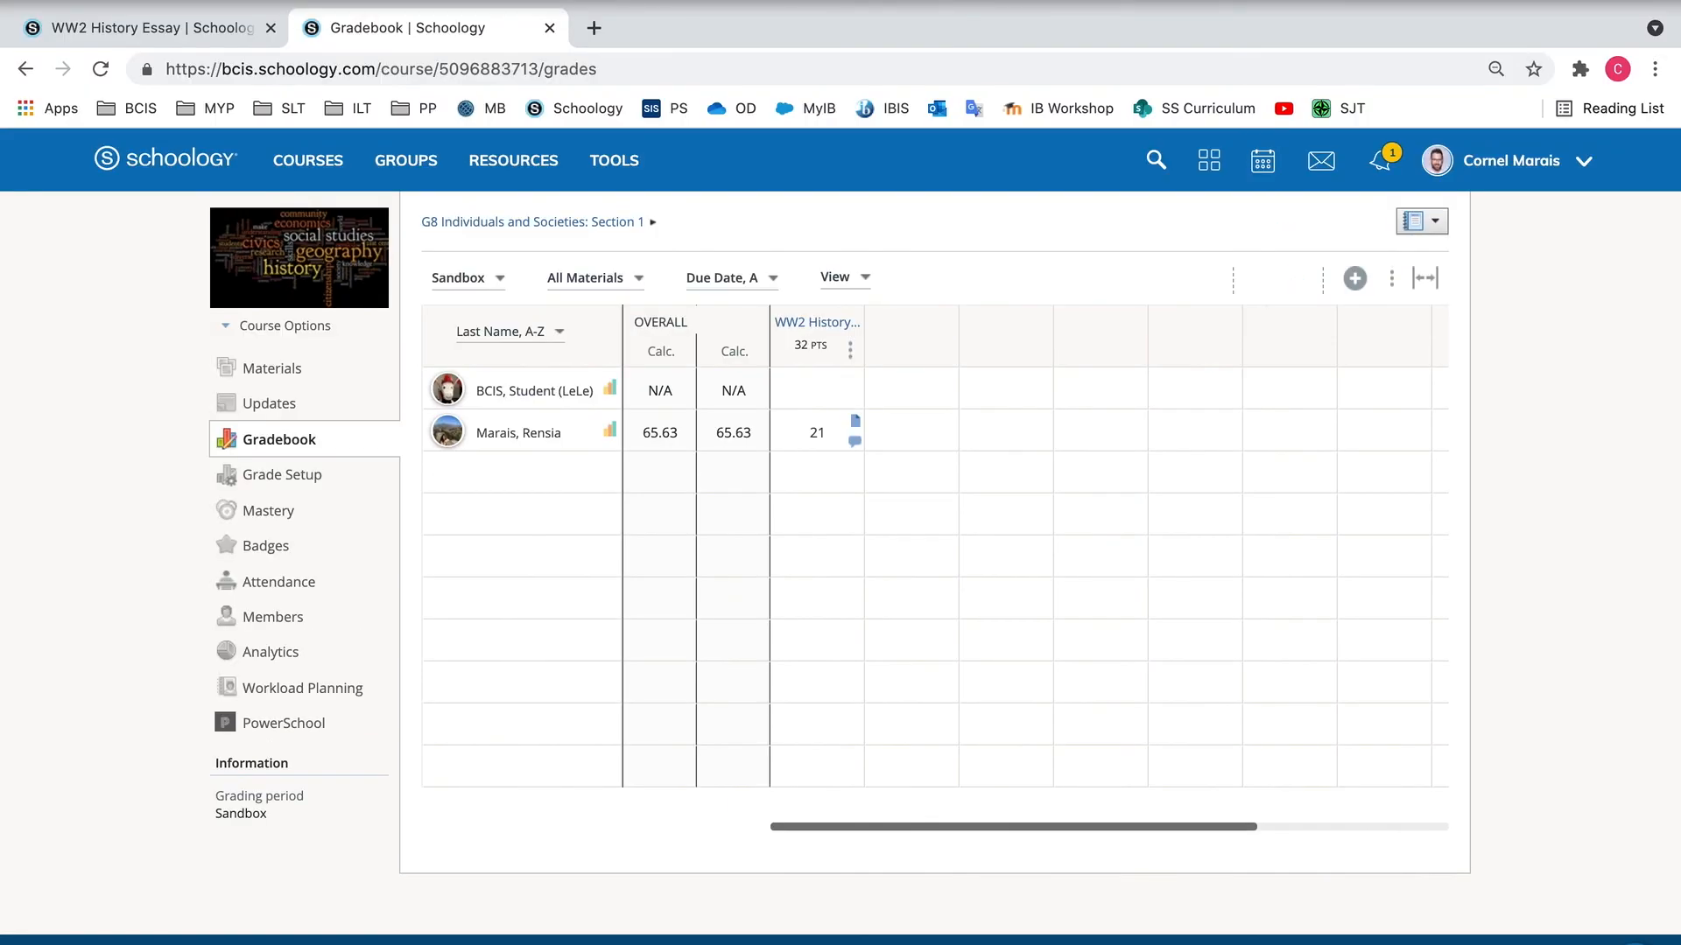
pyautogui.click(307, 369)
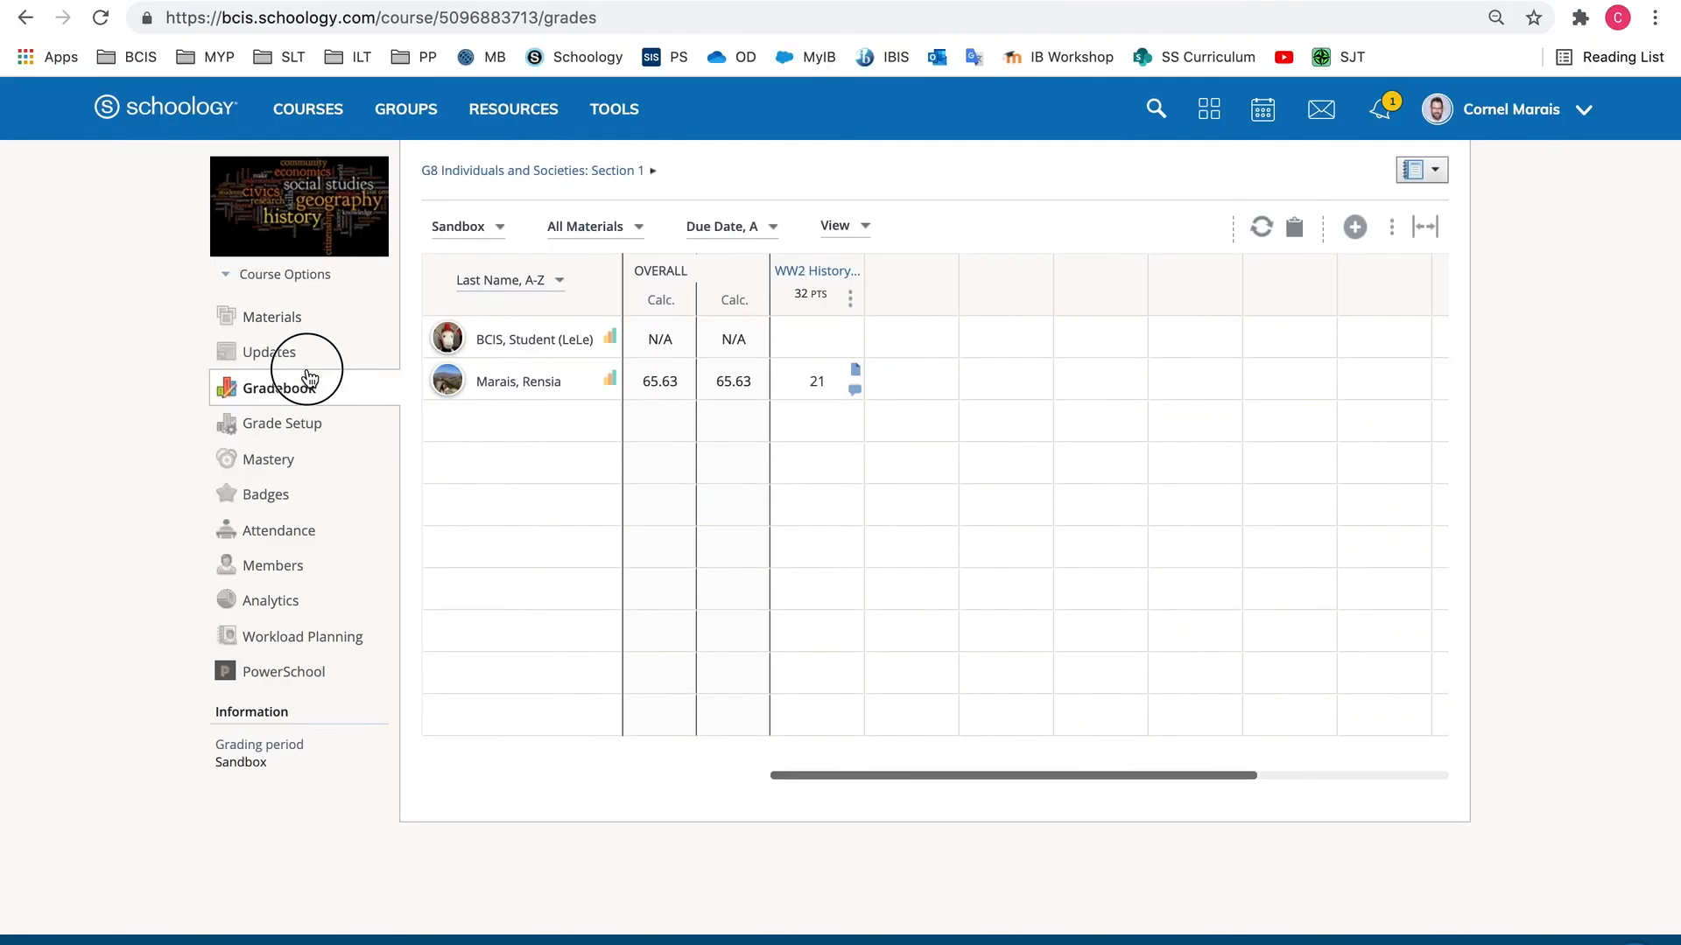
pyautogui.click(274, 312)
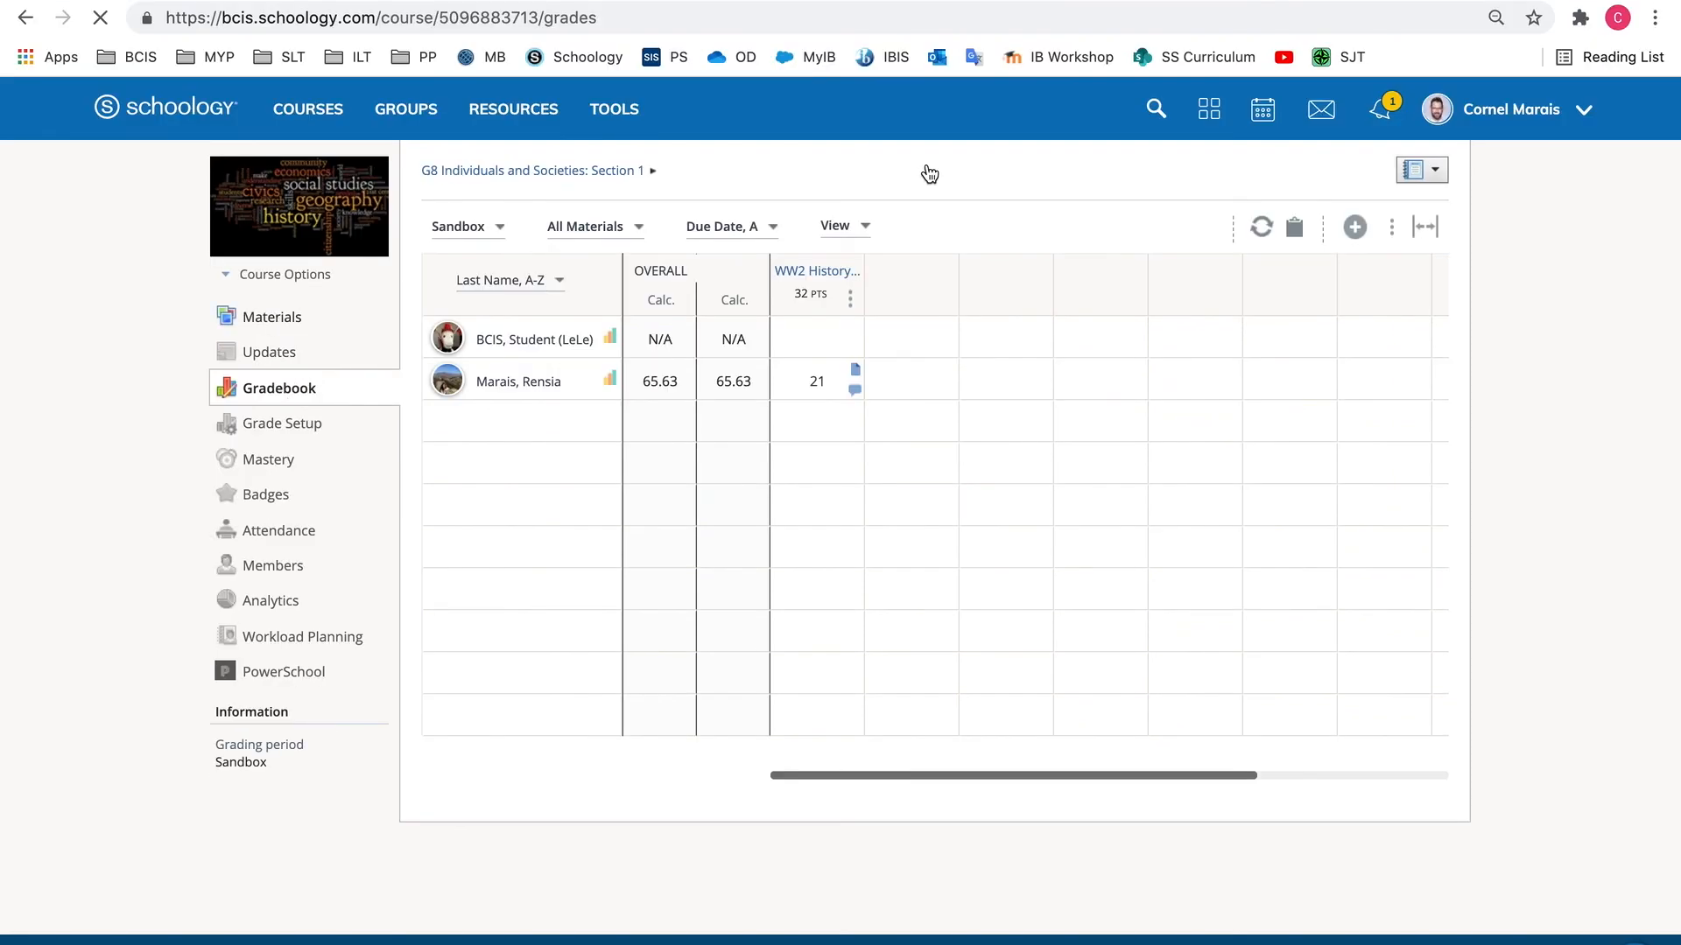